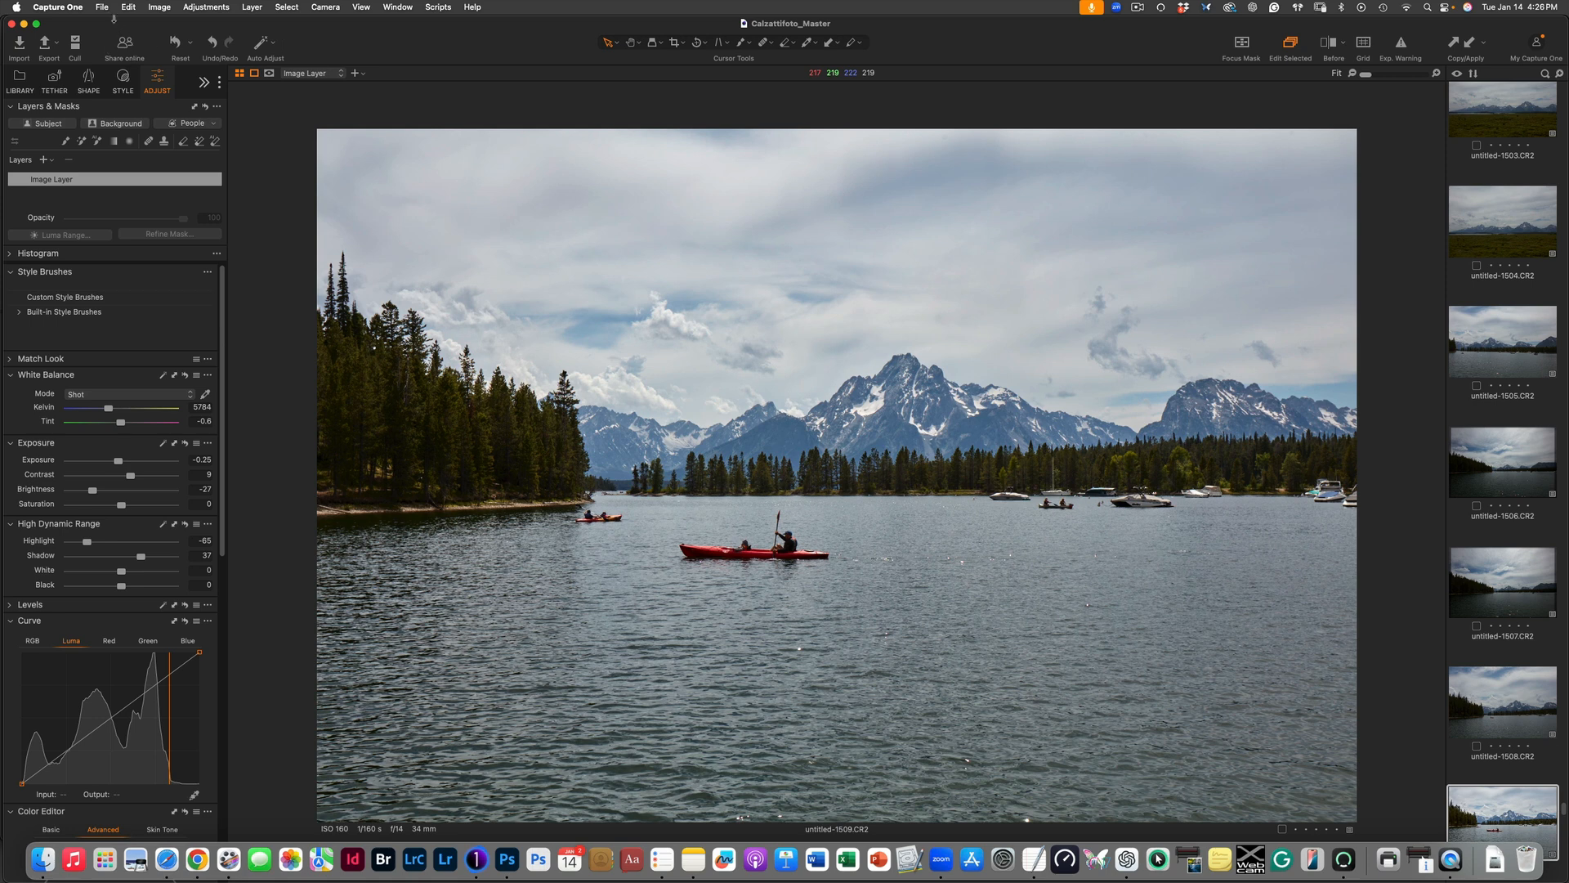
# Create a new blank catalog named Master Archive, stored at the root of the Archive Studio drive and opening in a new window.
pyautogui.click(105, 10)
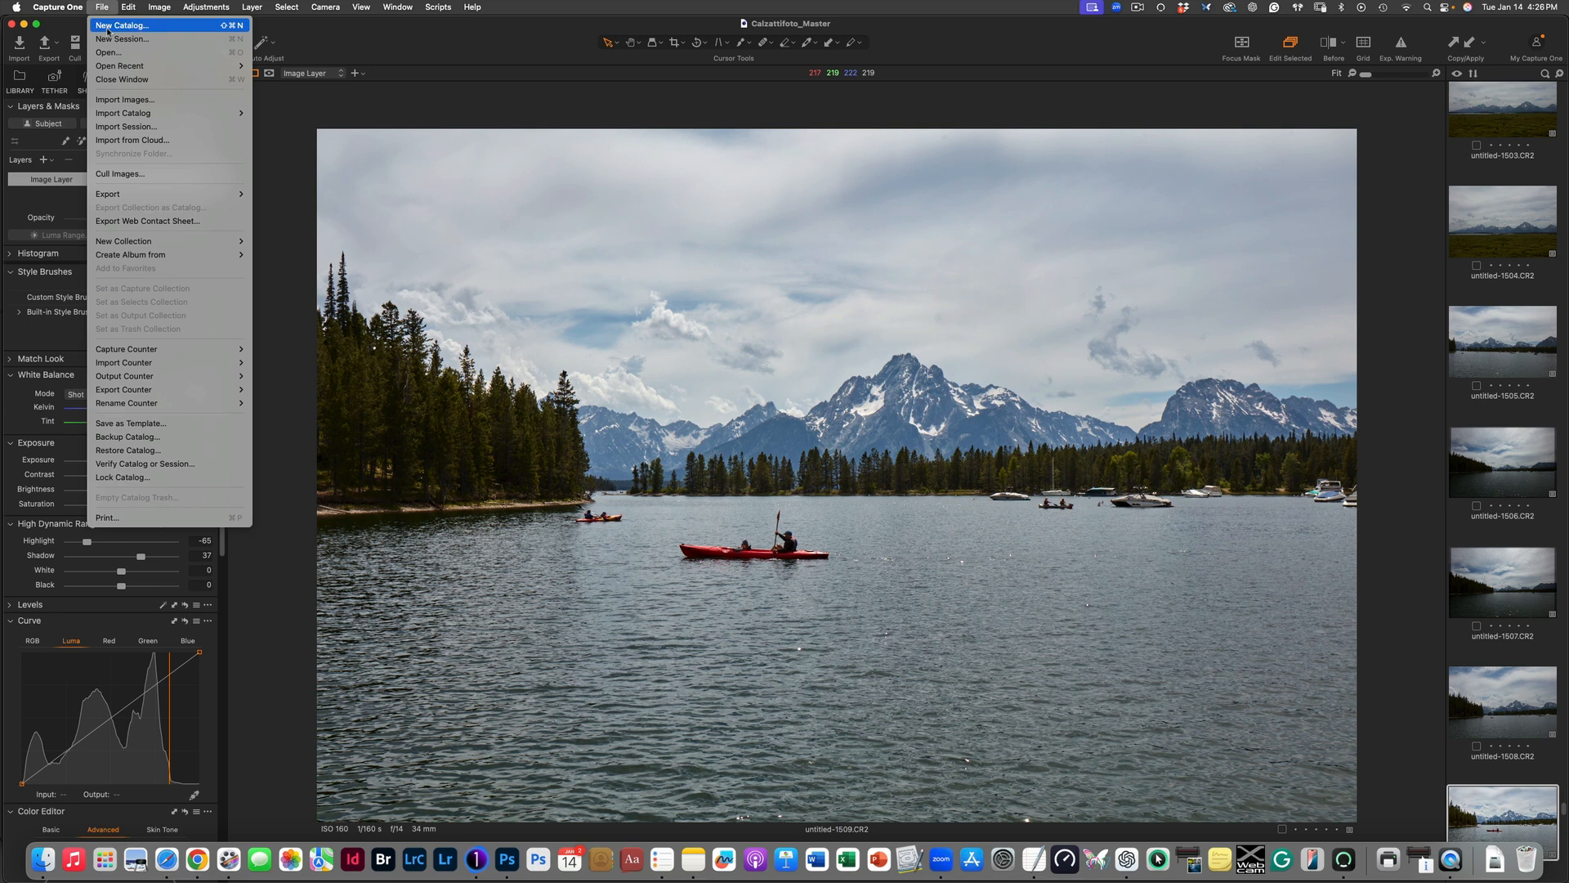
pyautogui.click(107, 27)
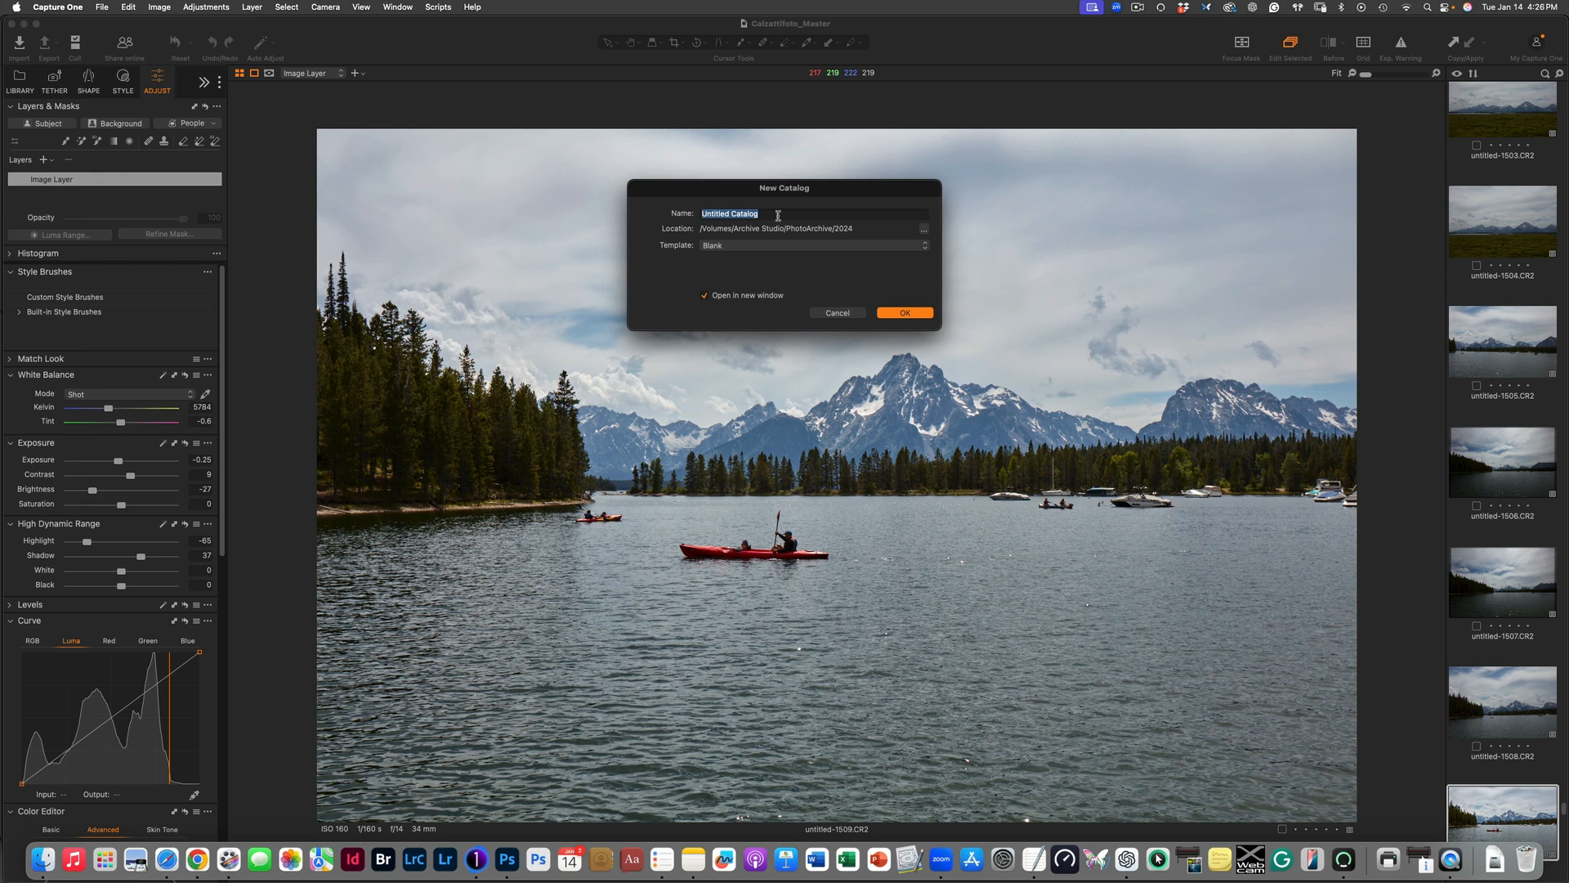
pyautogui.write('Master Archive')
pyautogui.click(924, 231)
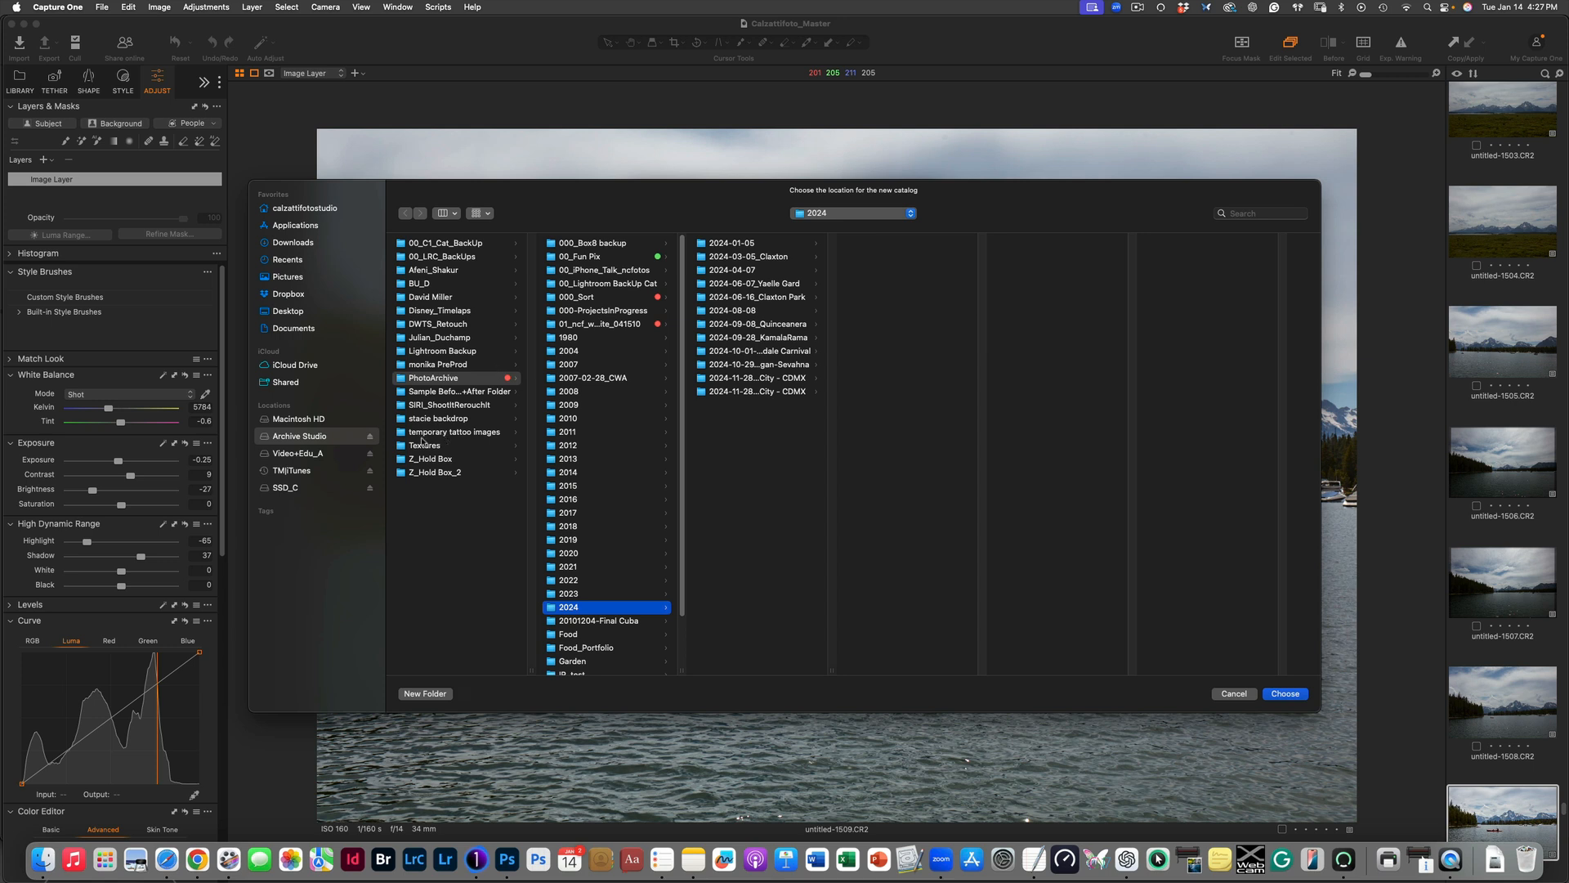
pyautogui.click(276, 440)
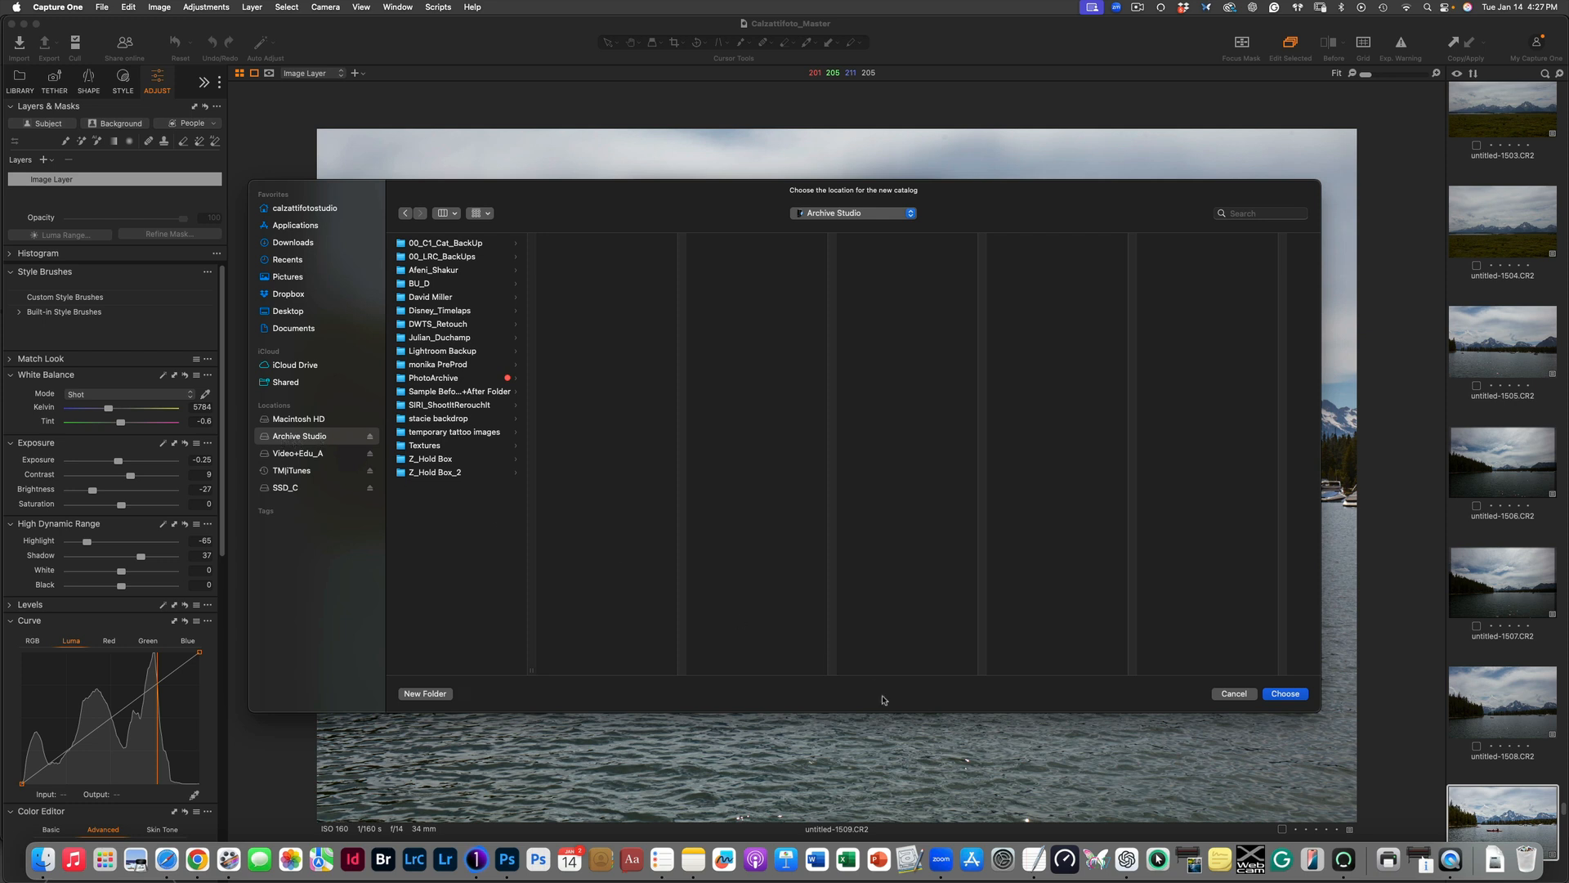
pyautogui.click(1290, 694)
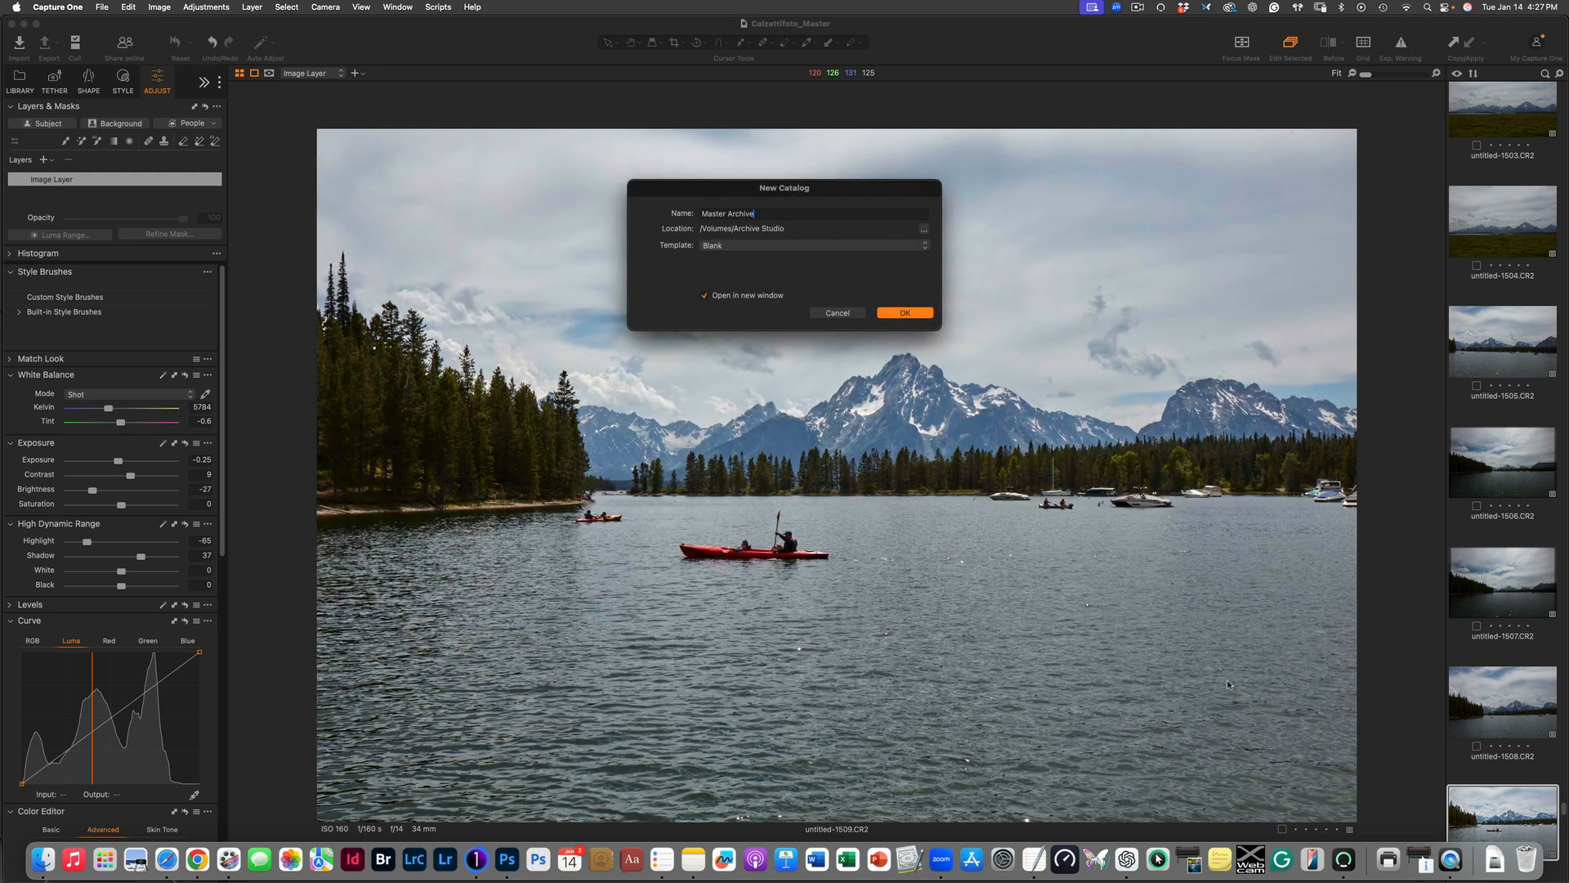
pyautogui.click(905, 313)
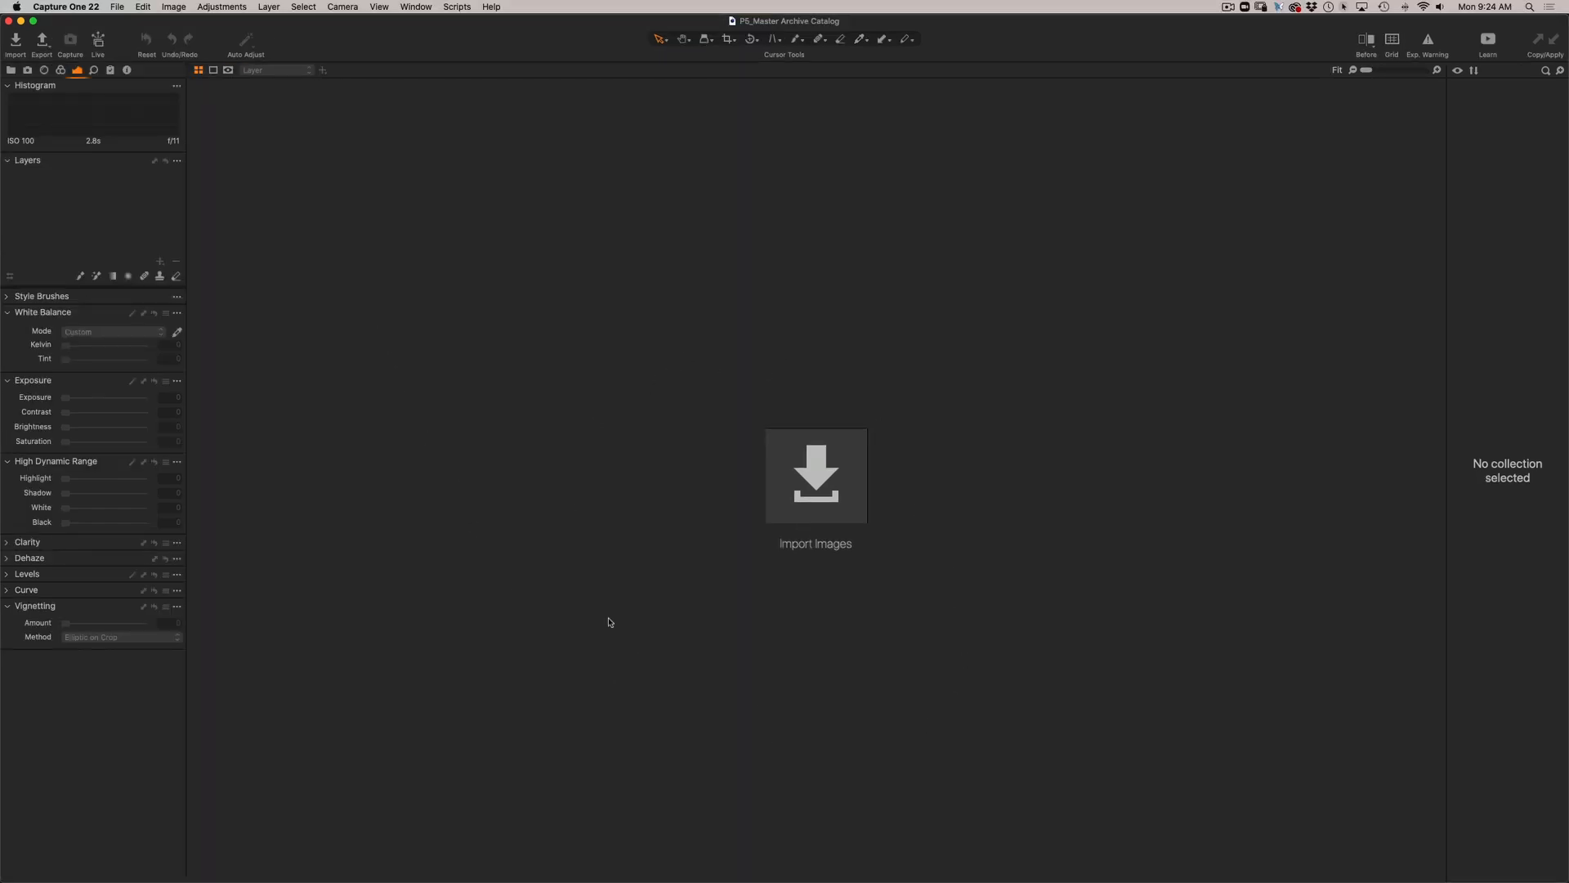
pyautogui.click(814, 492)
pyautogui.click(814, 493)
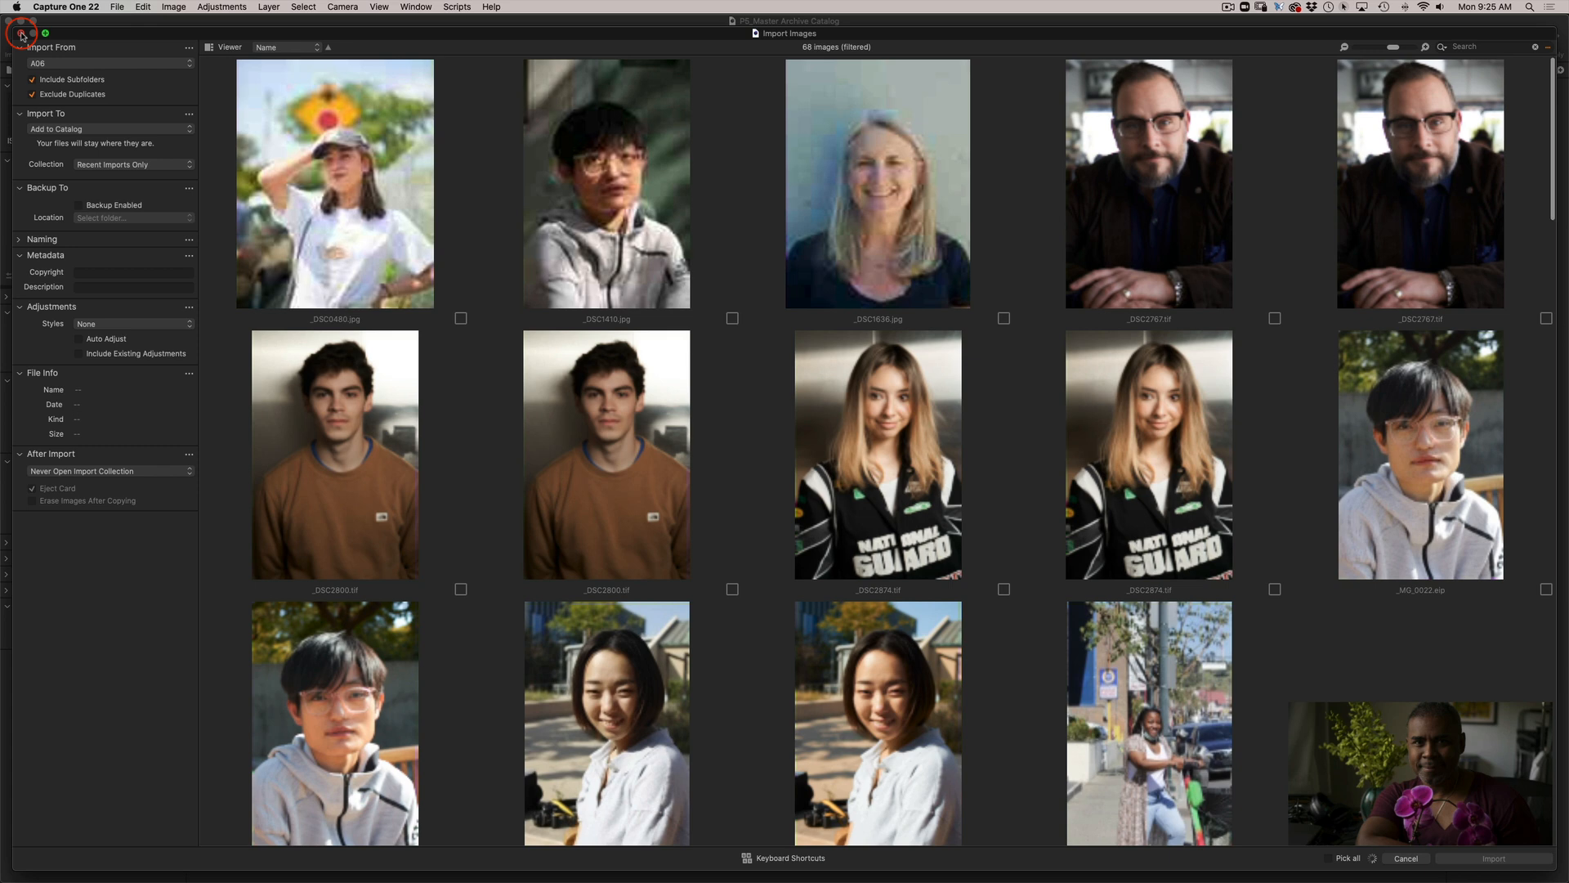
pyautogui.click(21, 32)
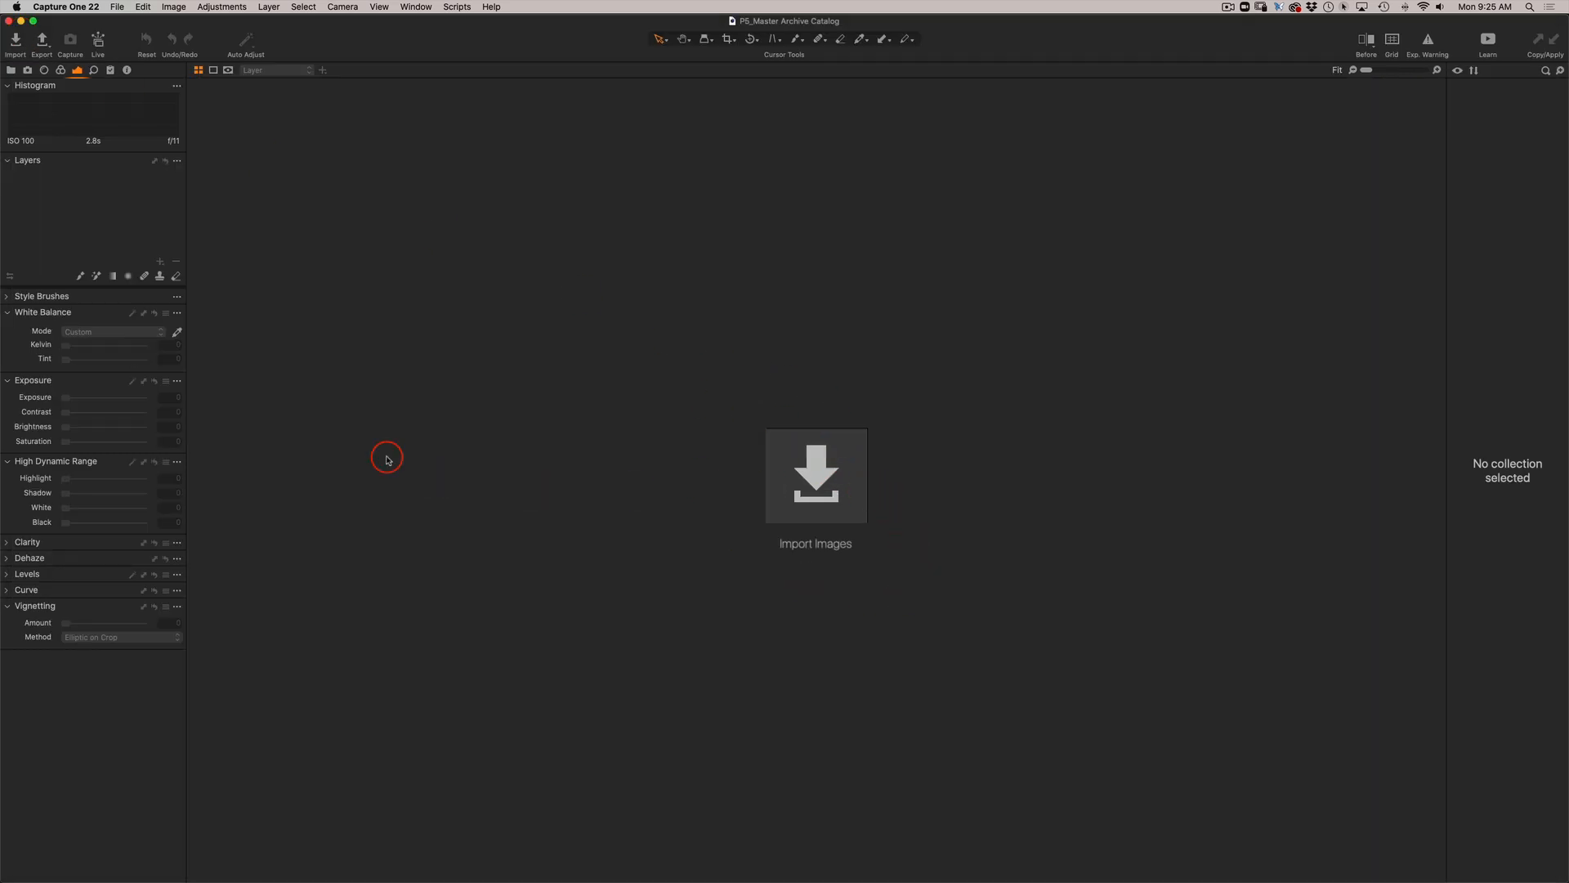
# Import the A03 session without the SlowShutter suffix into the catalog, using its .cosessiondb file from SMC_HD, Photo 5, P5_CaptureOne.
pyautogui.click(120, 7)
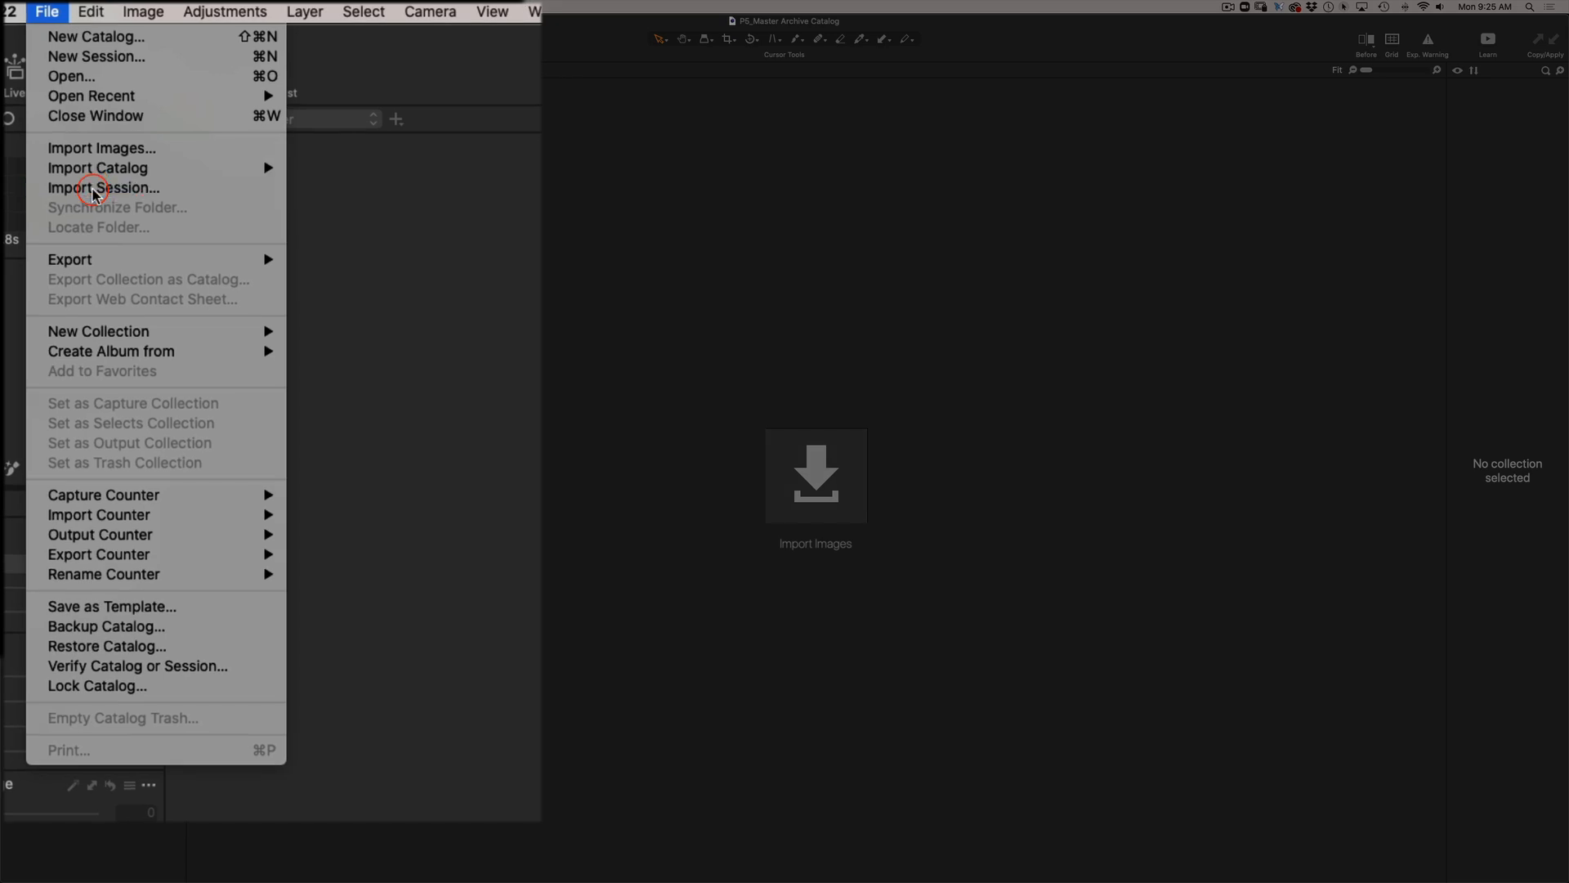
pyautogui.click(92, 190)
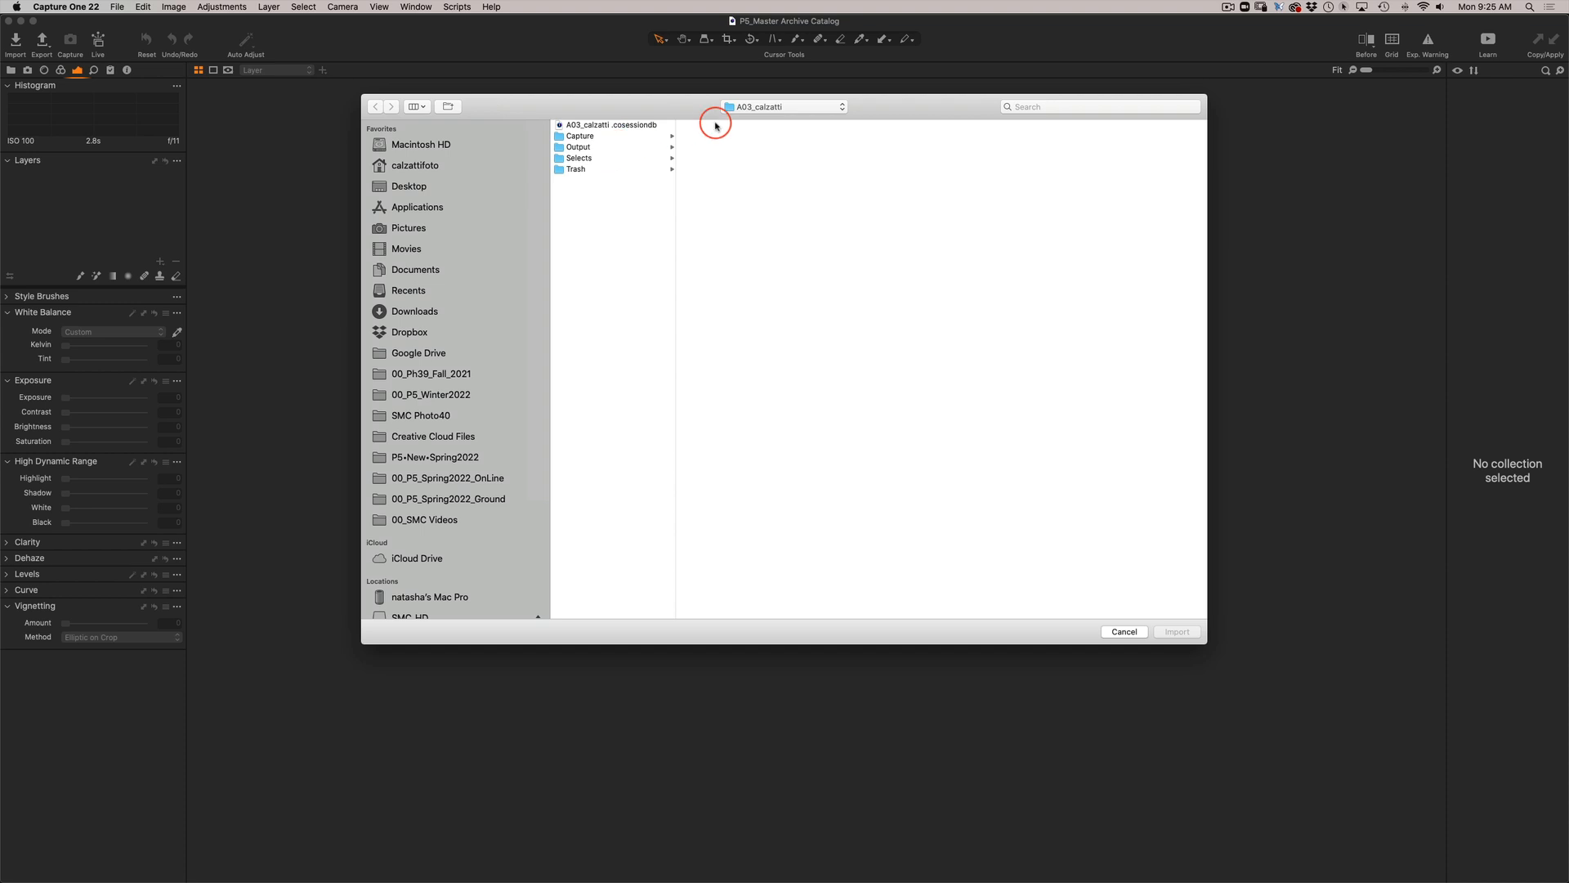
pyautogui.scroll(-3, 442, 507)
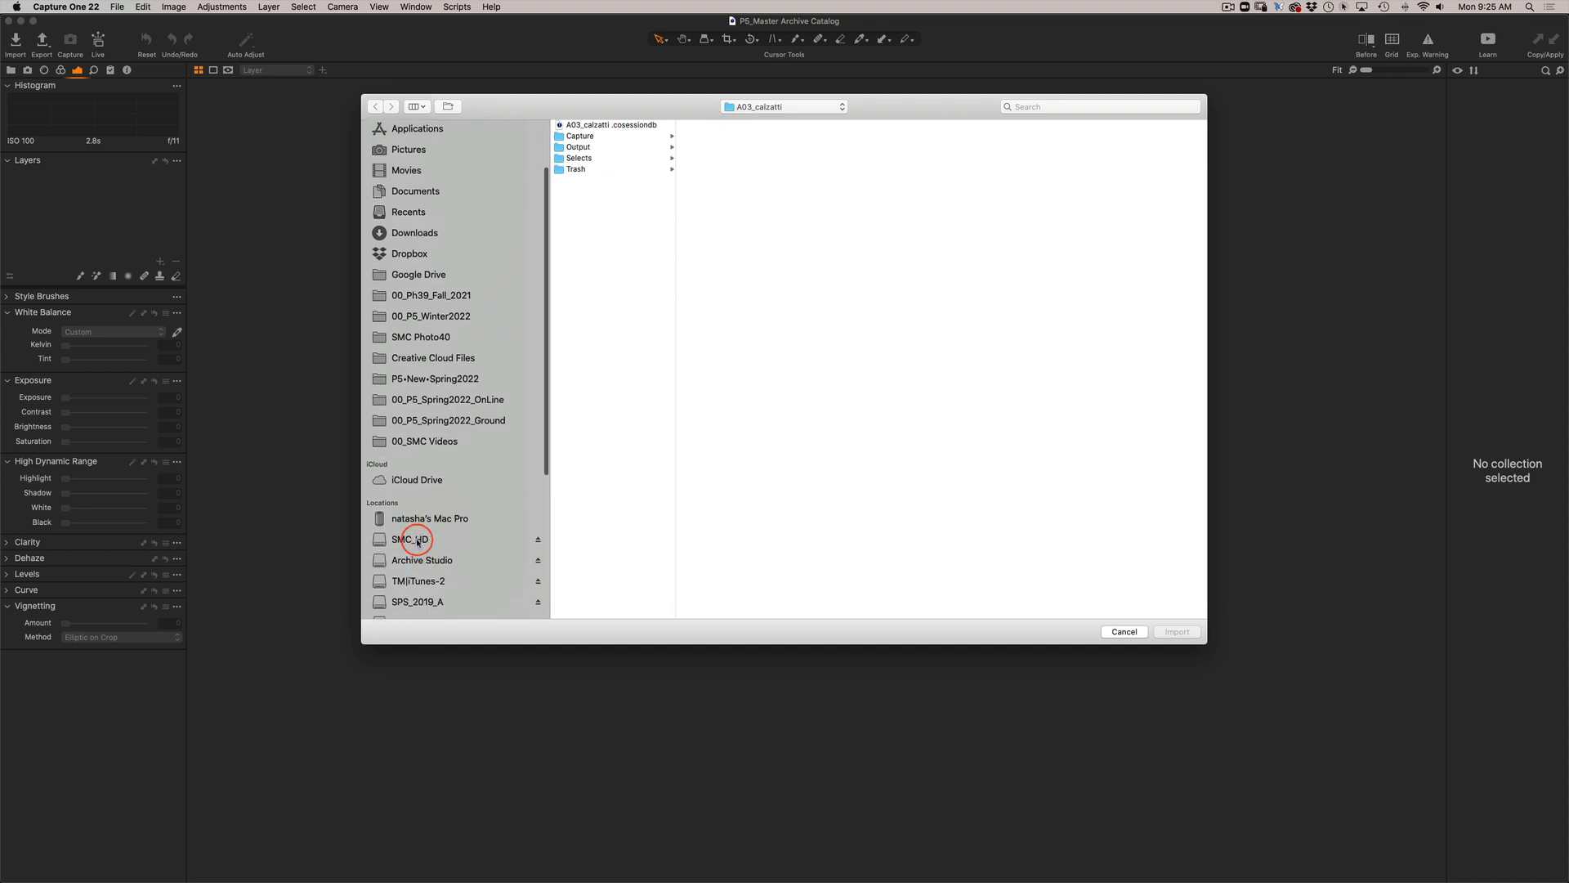
pyautogui.click(409, 540)
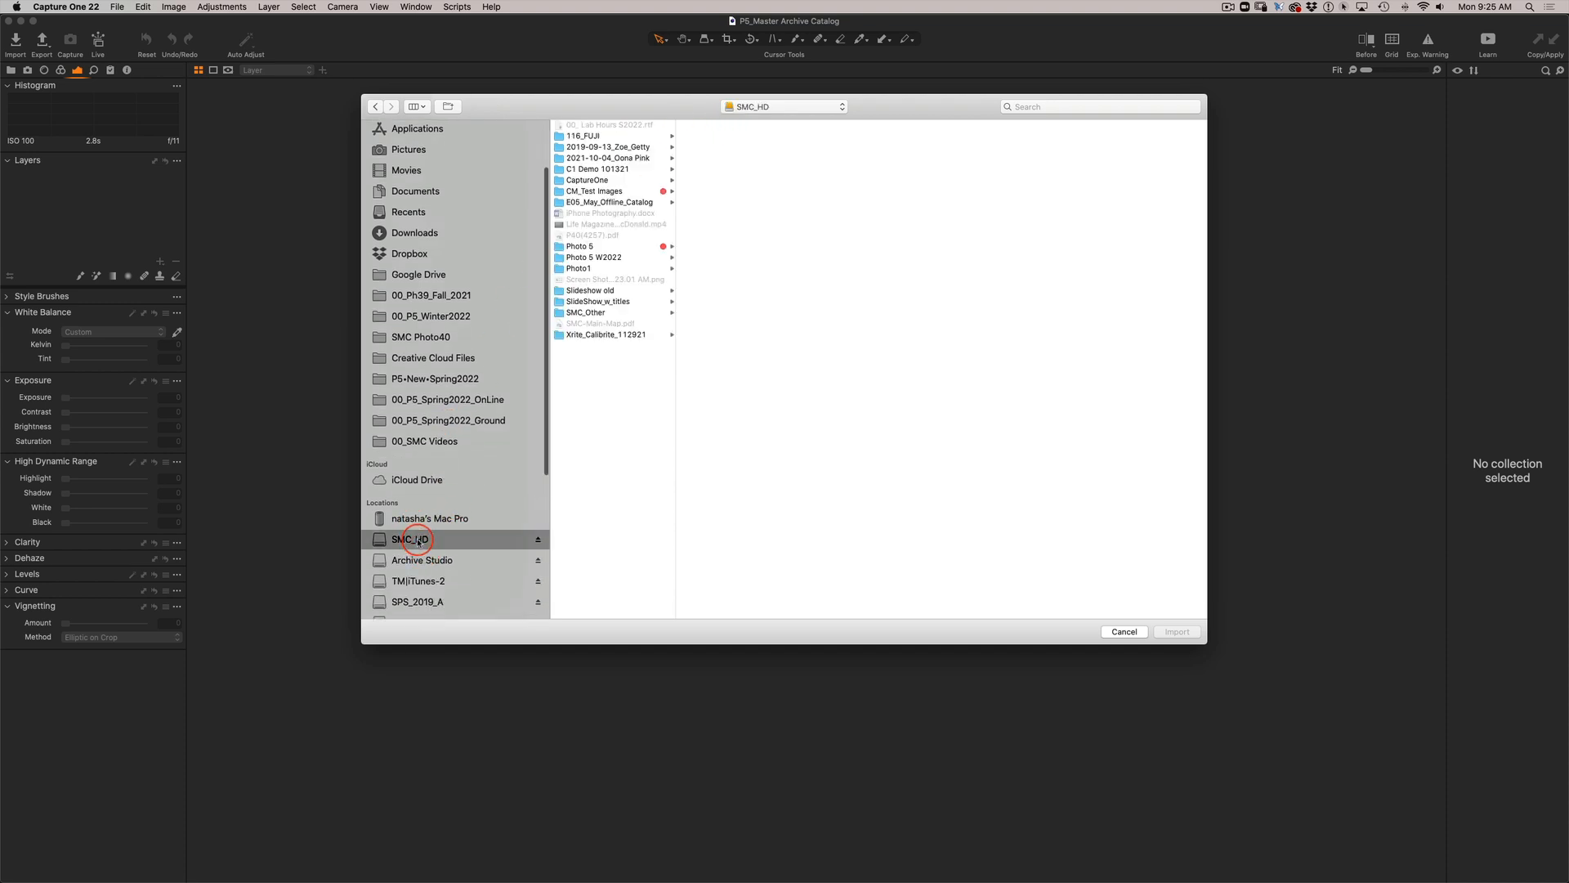
pyautogui.click(601, 246)
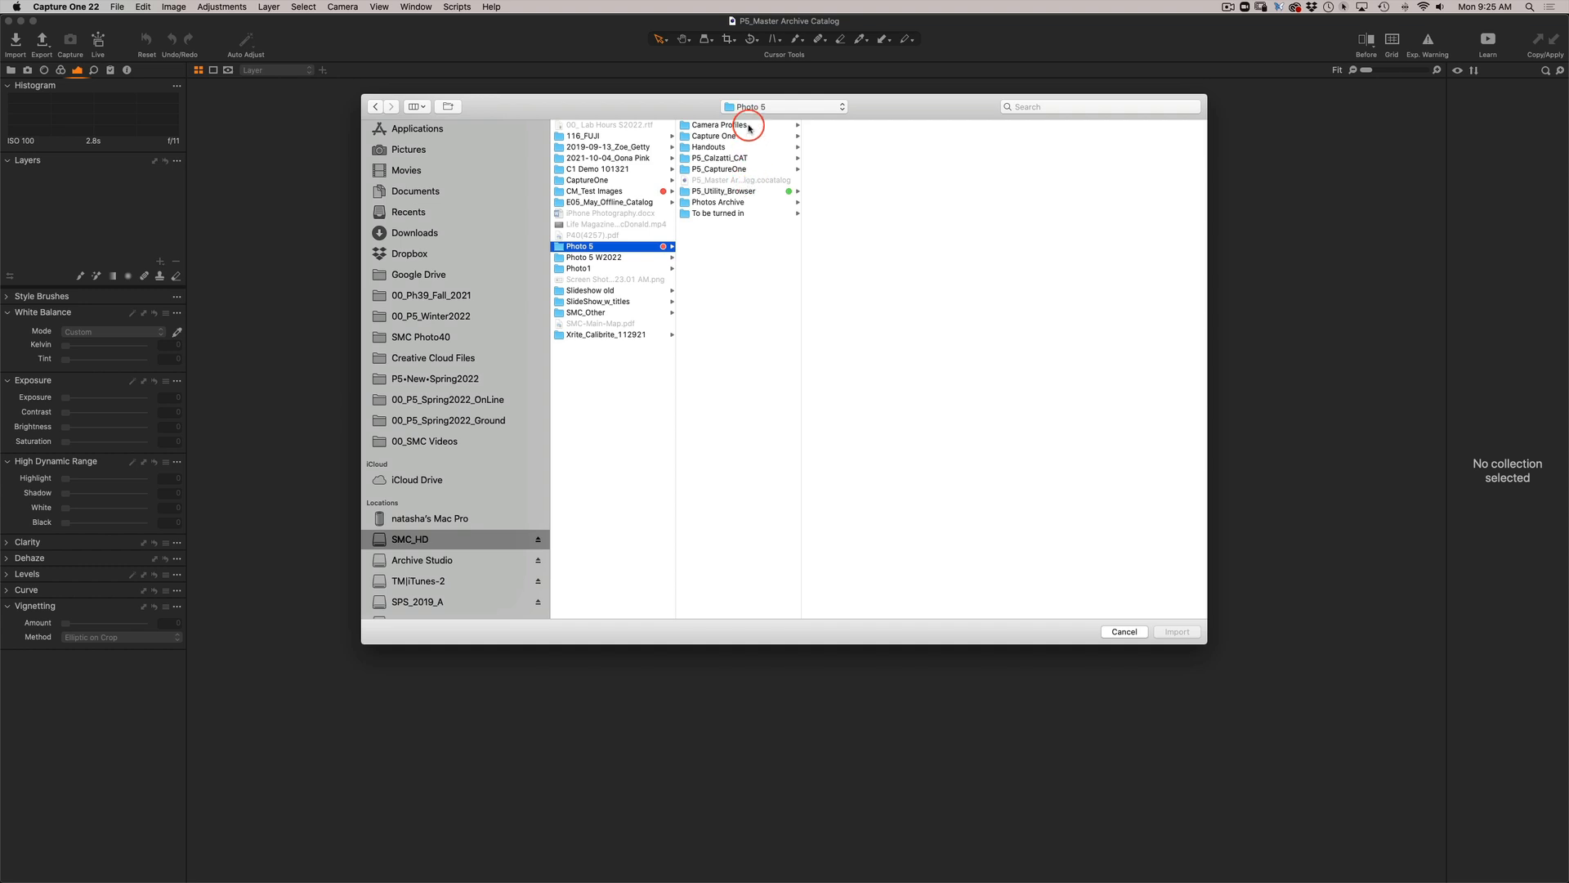
pyautogui.click(752, 169)
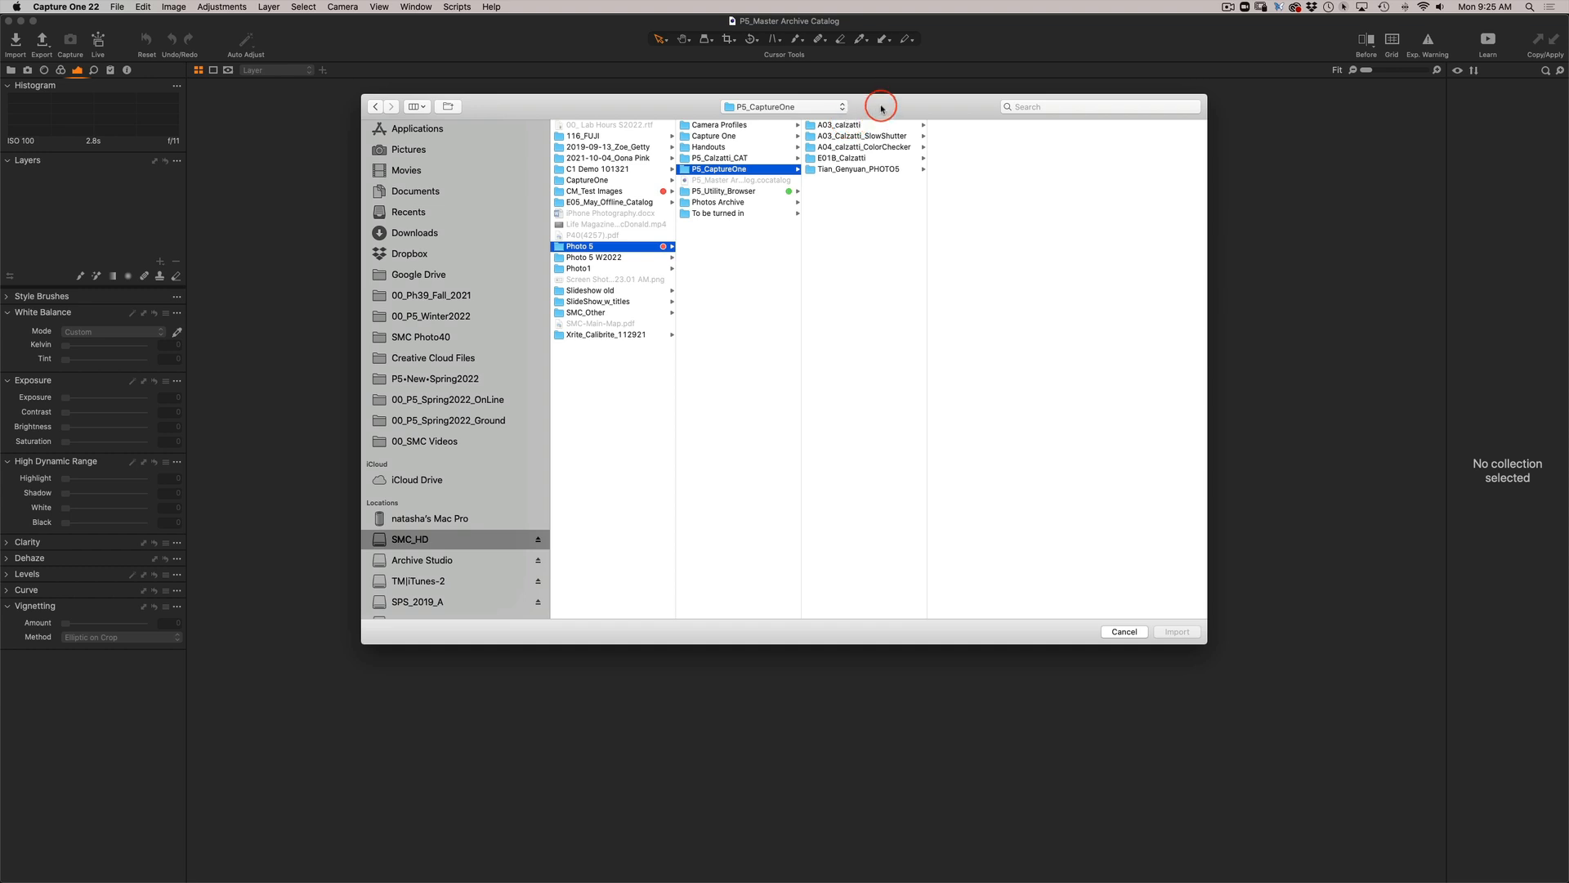
pyautogui.click(832, 126)
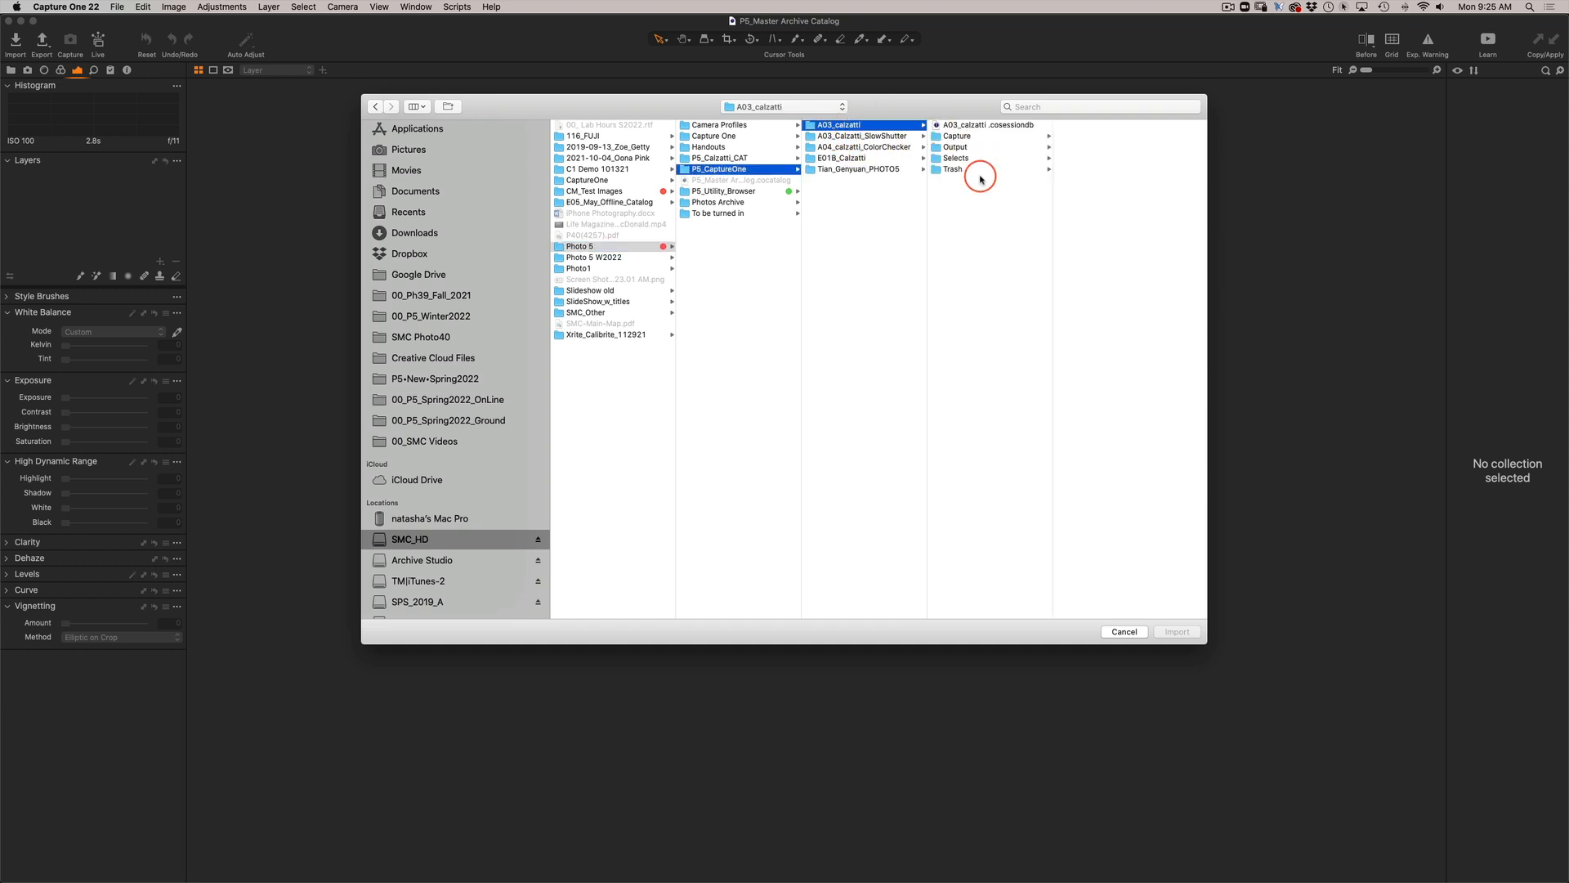
pyautogui.click(944, 126)
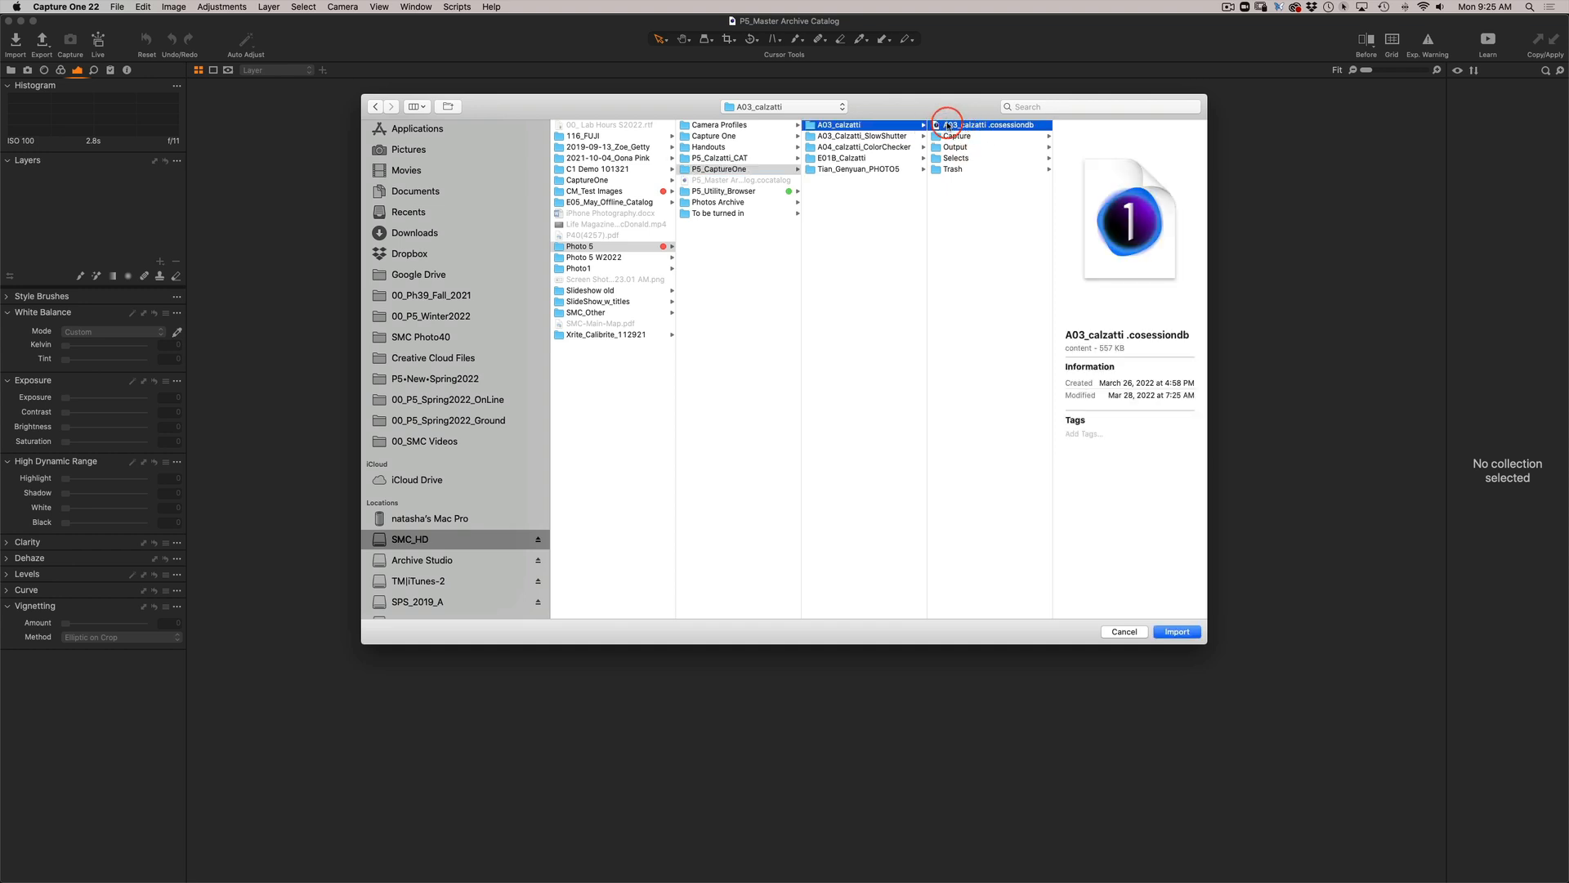
pyautogui.click(1177, 632)
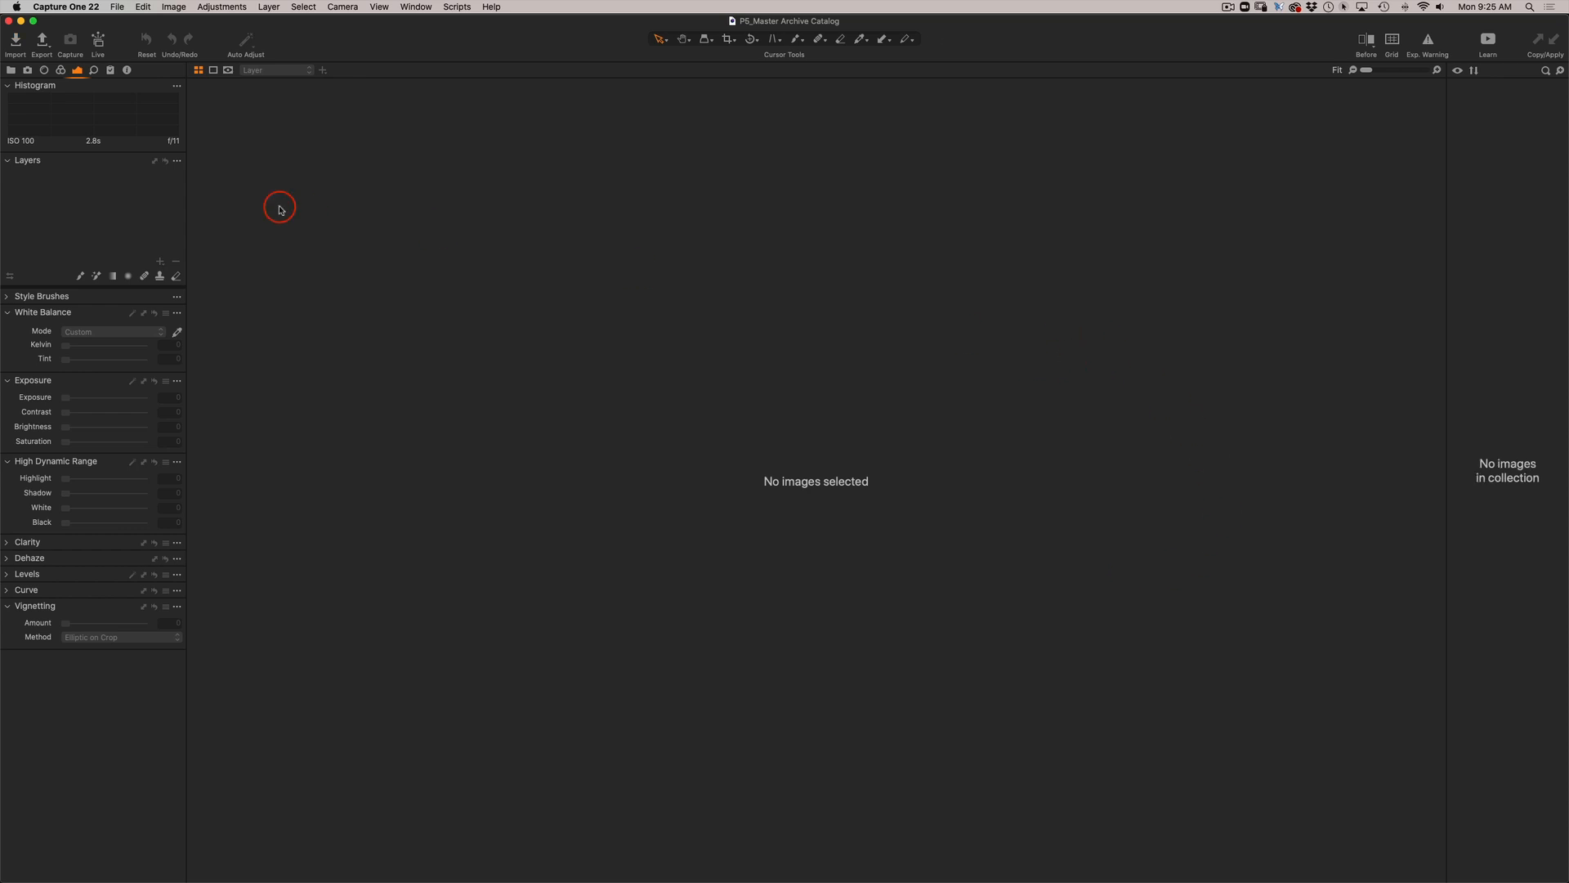
# Show the imported A03 session's Capture folder in the Library and widen the image browser for larger thumbnails.
pyautogui.click(10, 71)
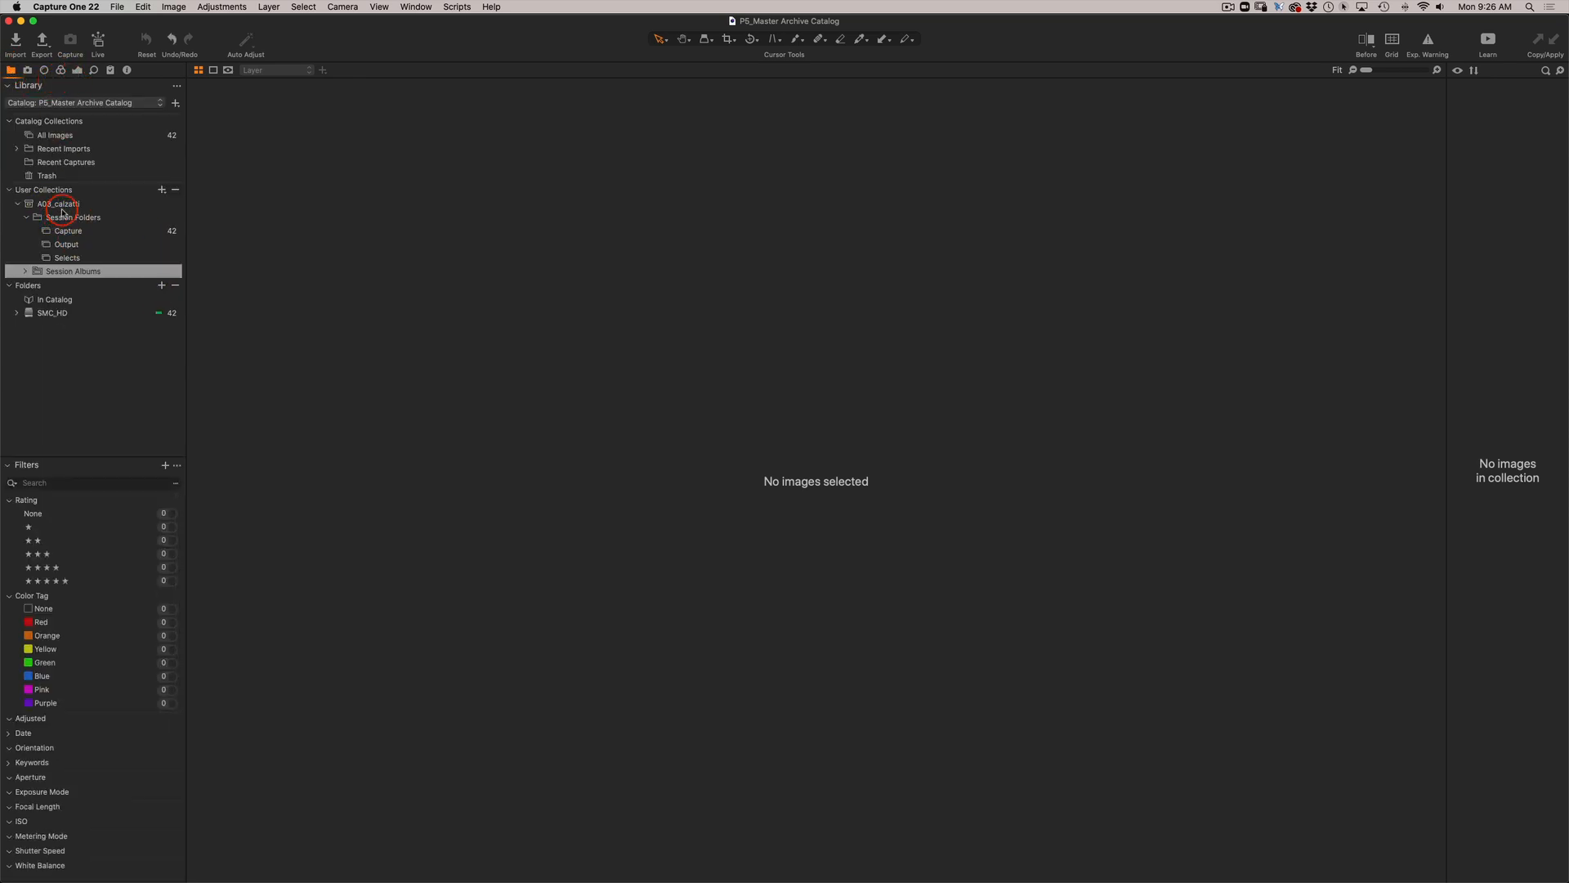
pyautogui.click(31, 189)
pyautogui.click(77, 234)
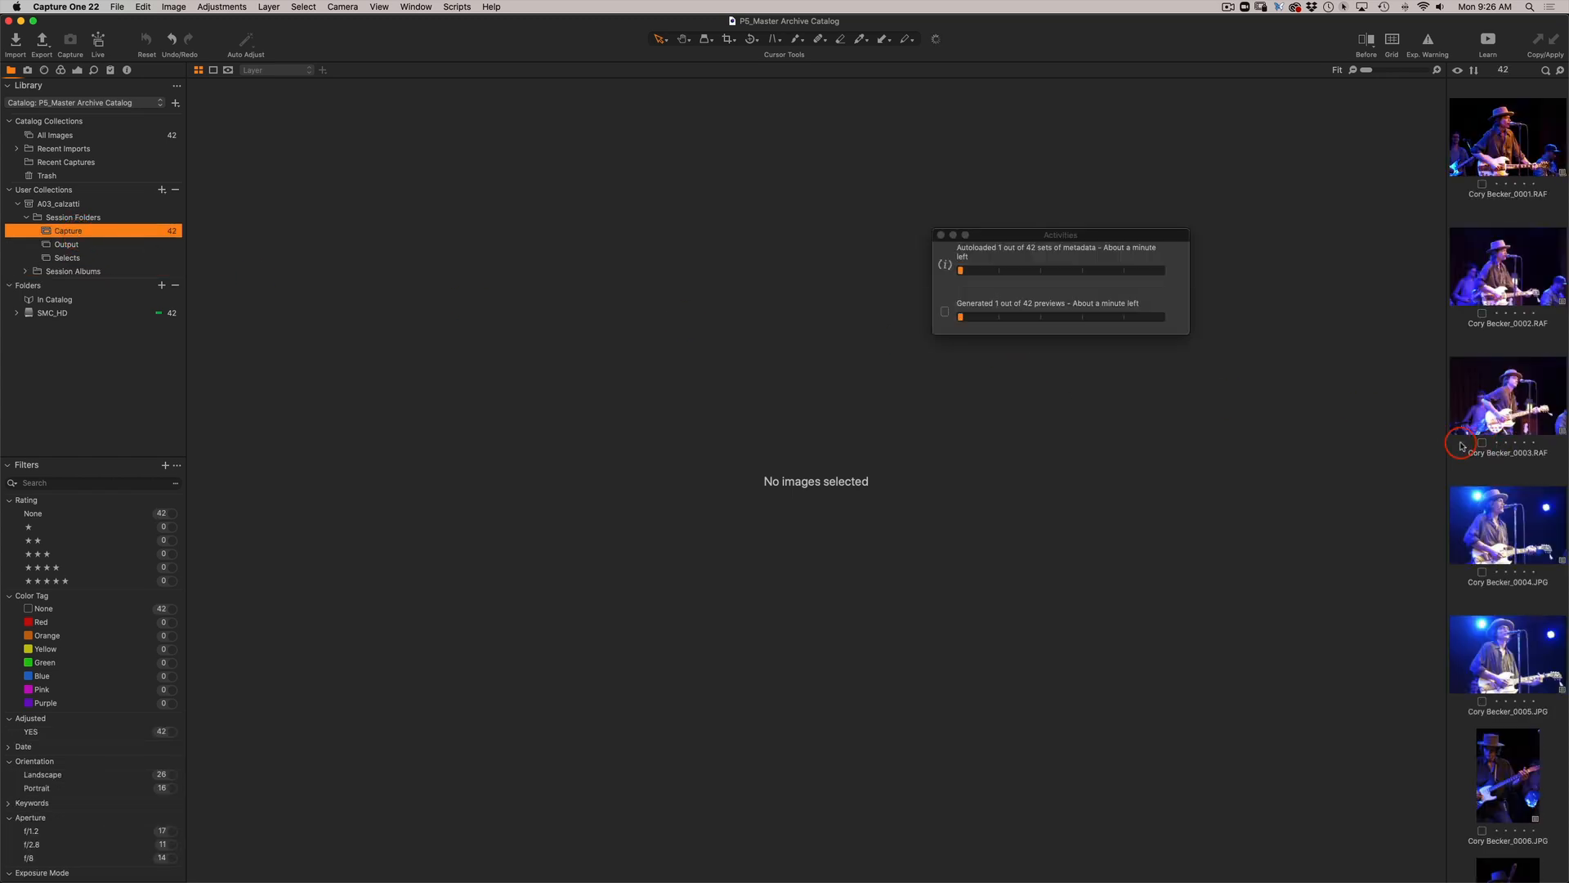
pyautogui.moveTo(1448, 446); pyautogui.dragTo(1251, 444)
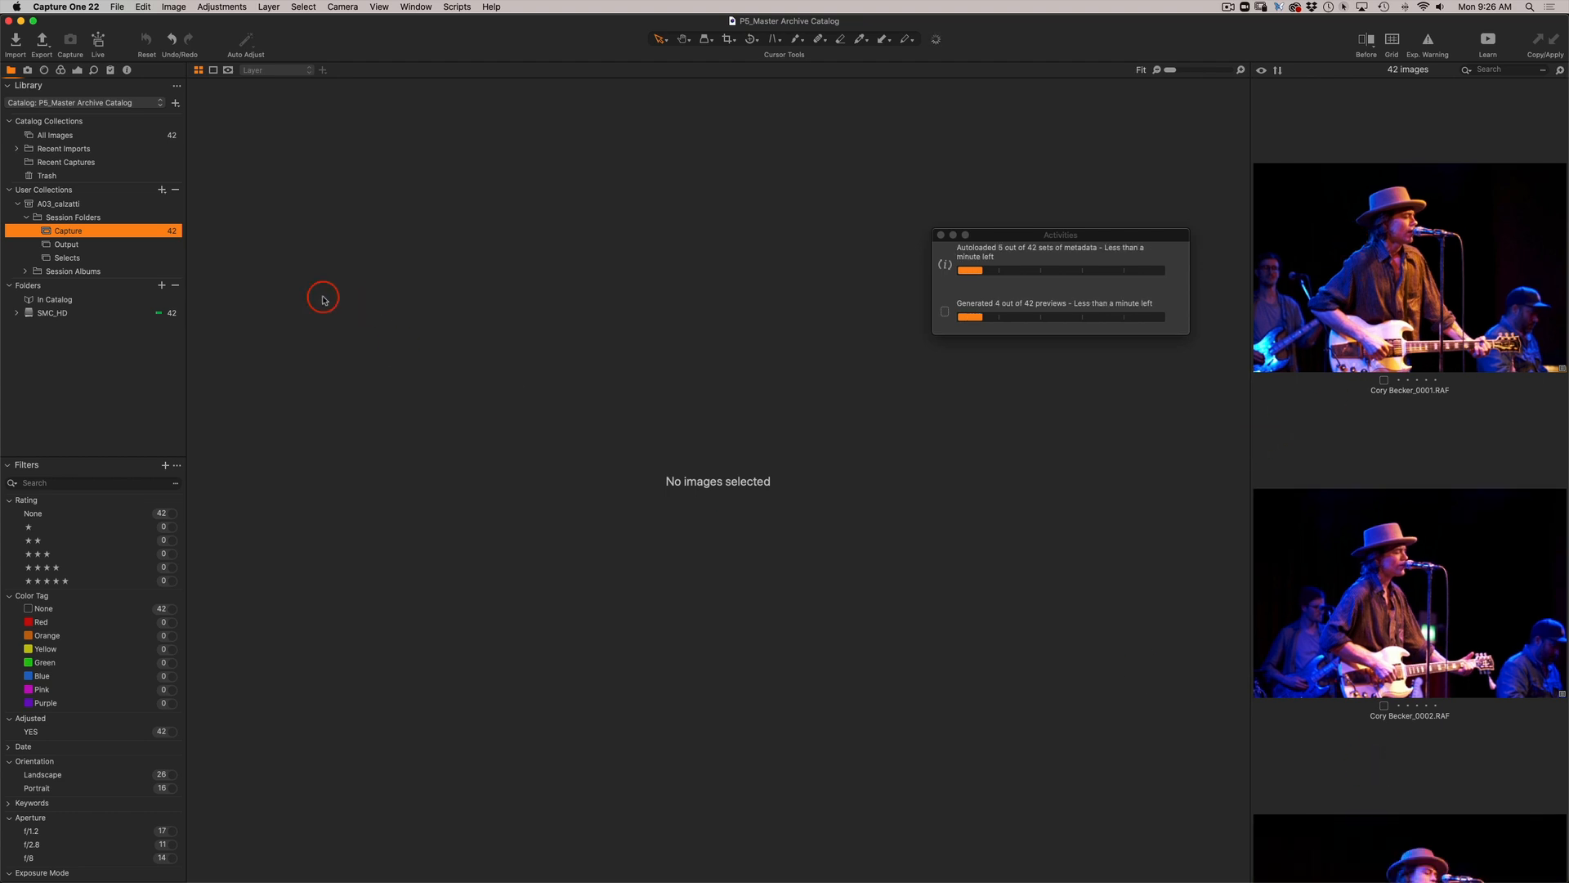
# Check the A03 session's Output and Selects folders, then expand its Session Albums and view Five Stars and All Images.
pyautogui.click(92, 244)
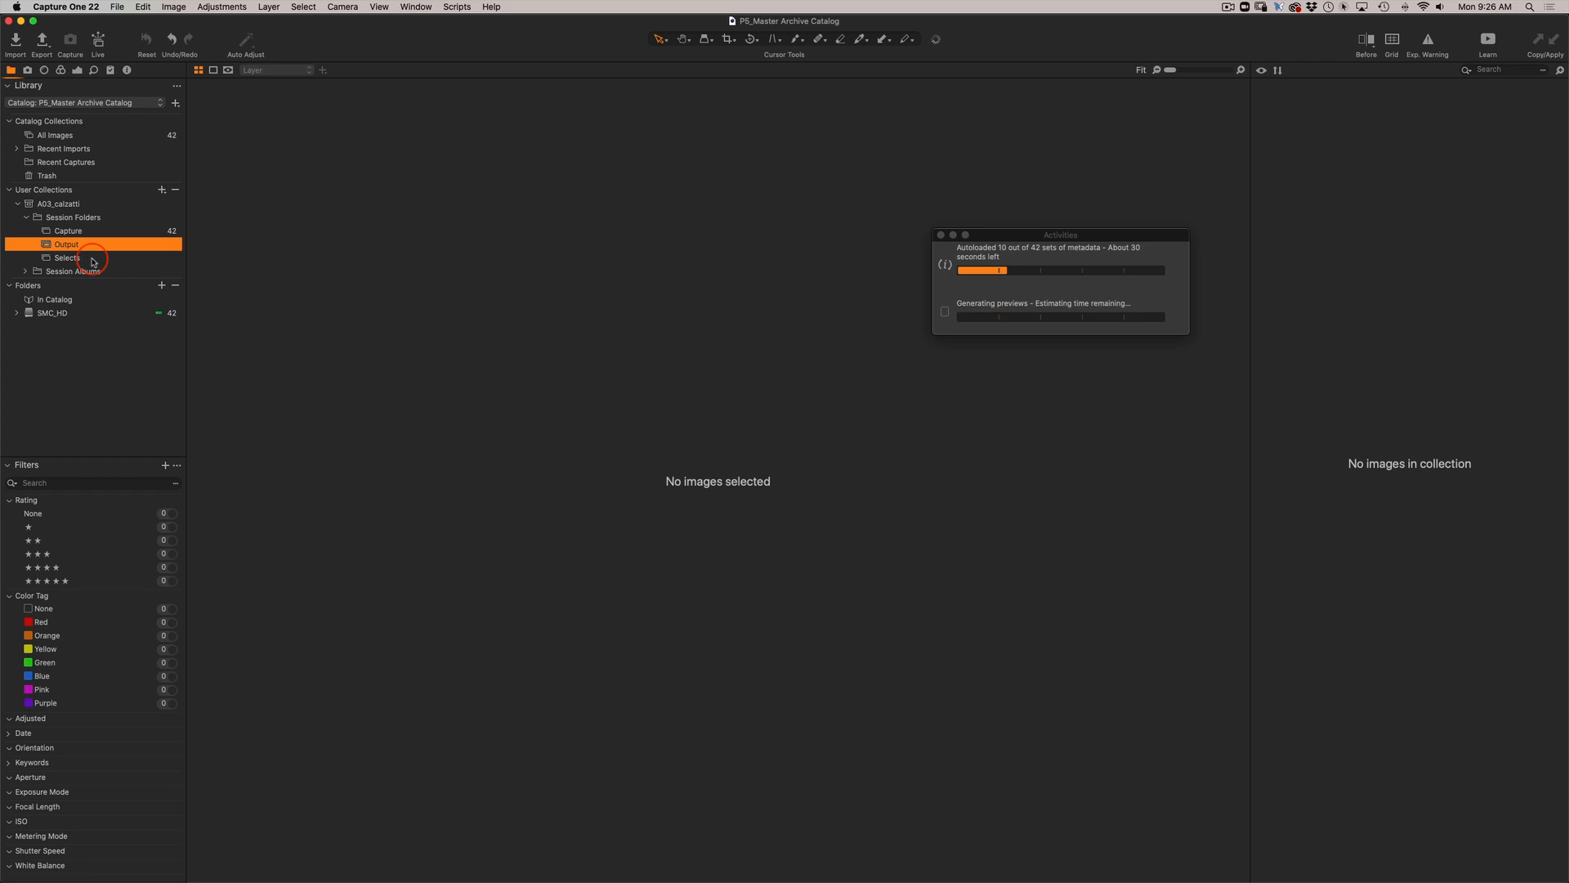
pyautogui.click(92, 260)
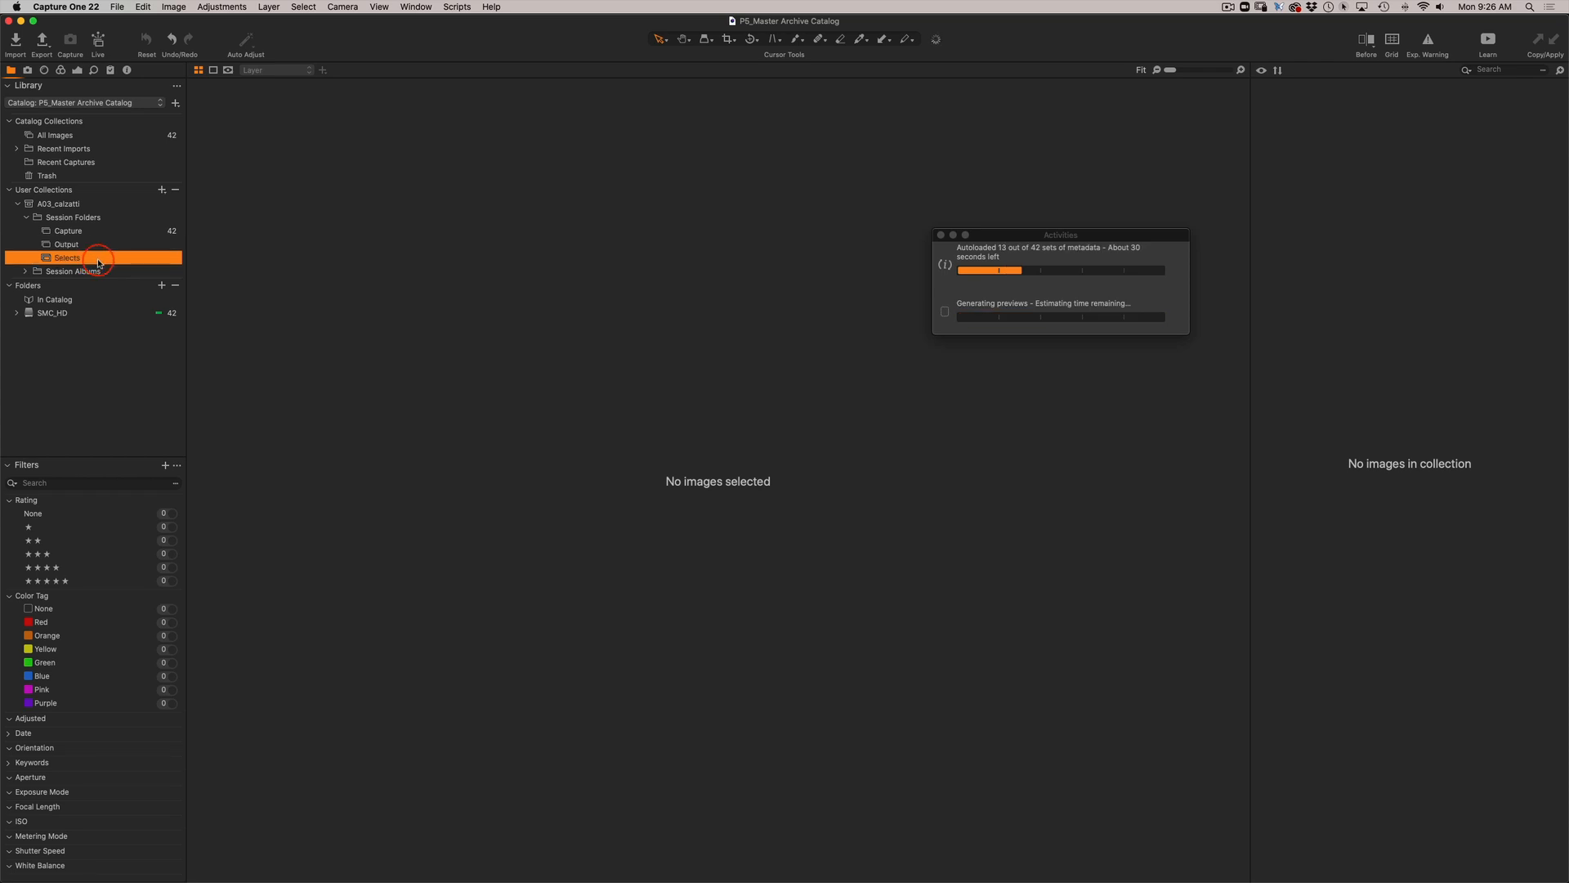
pyautogui.click(66, 271)
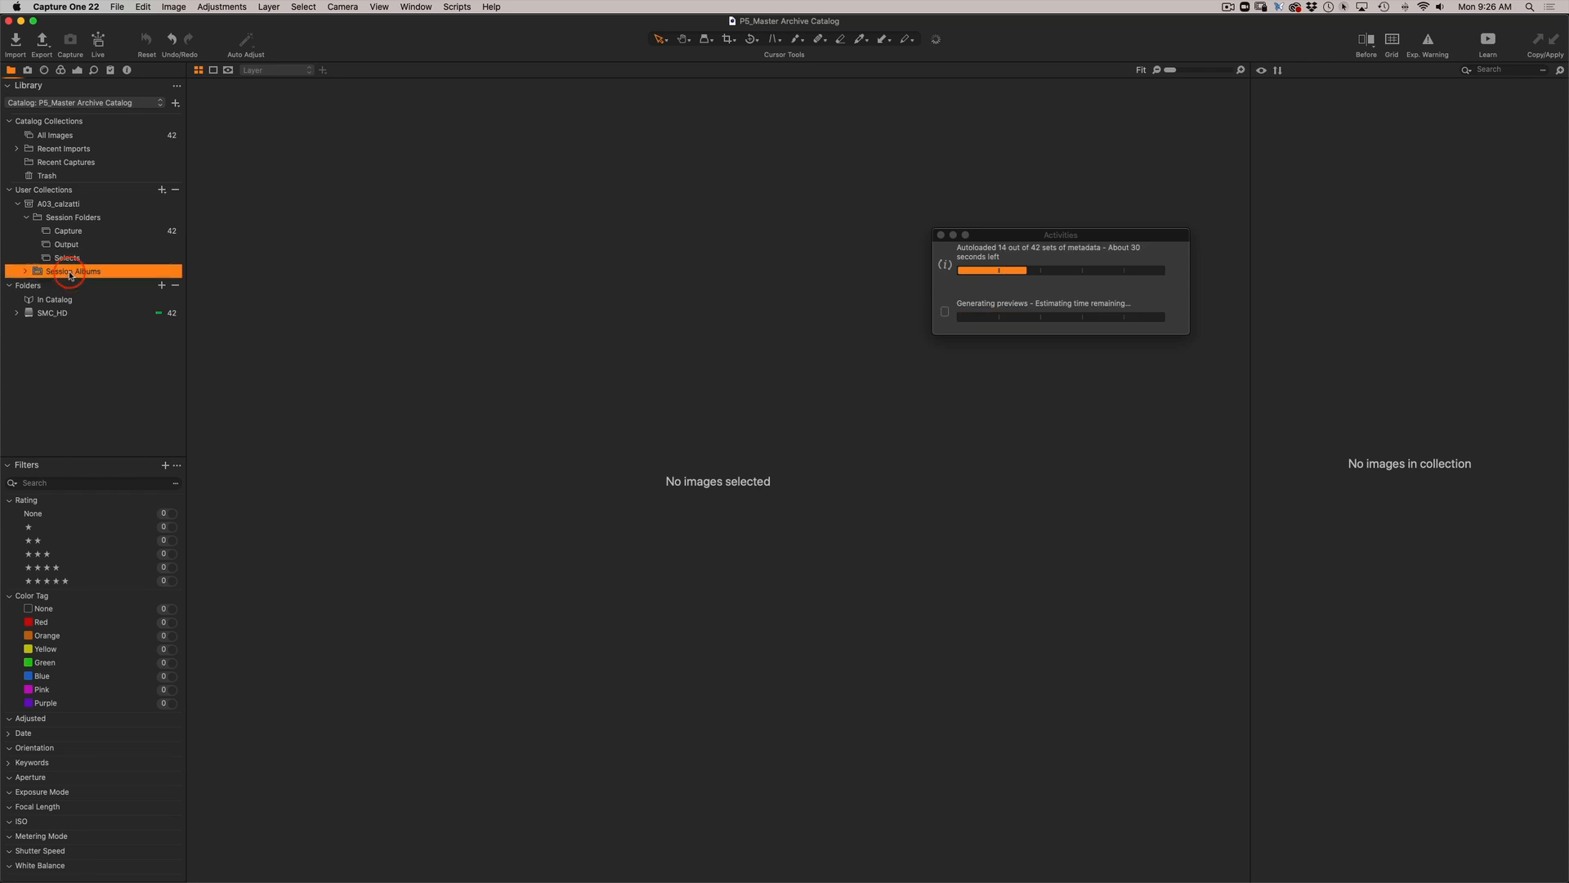
pyautogui.click(26, 271)
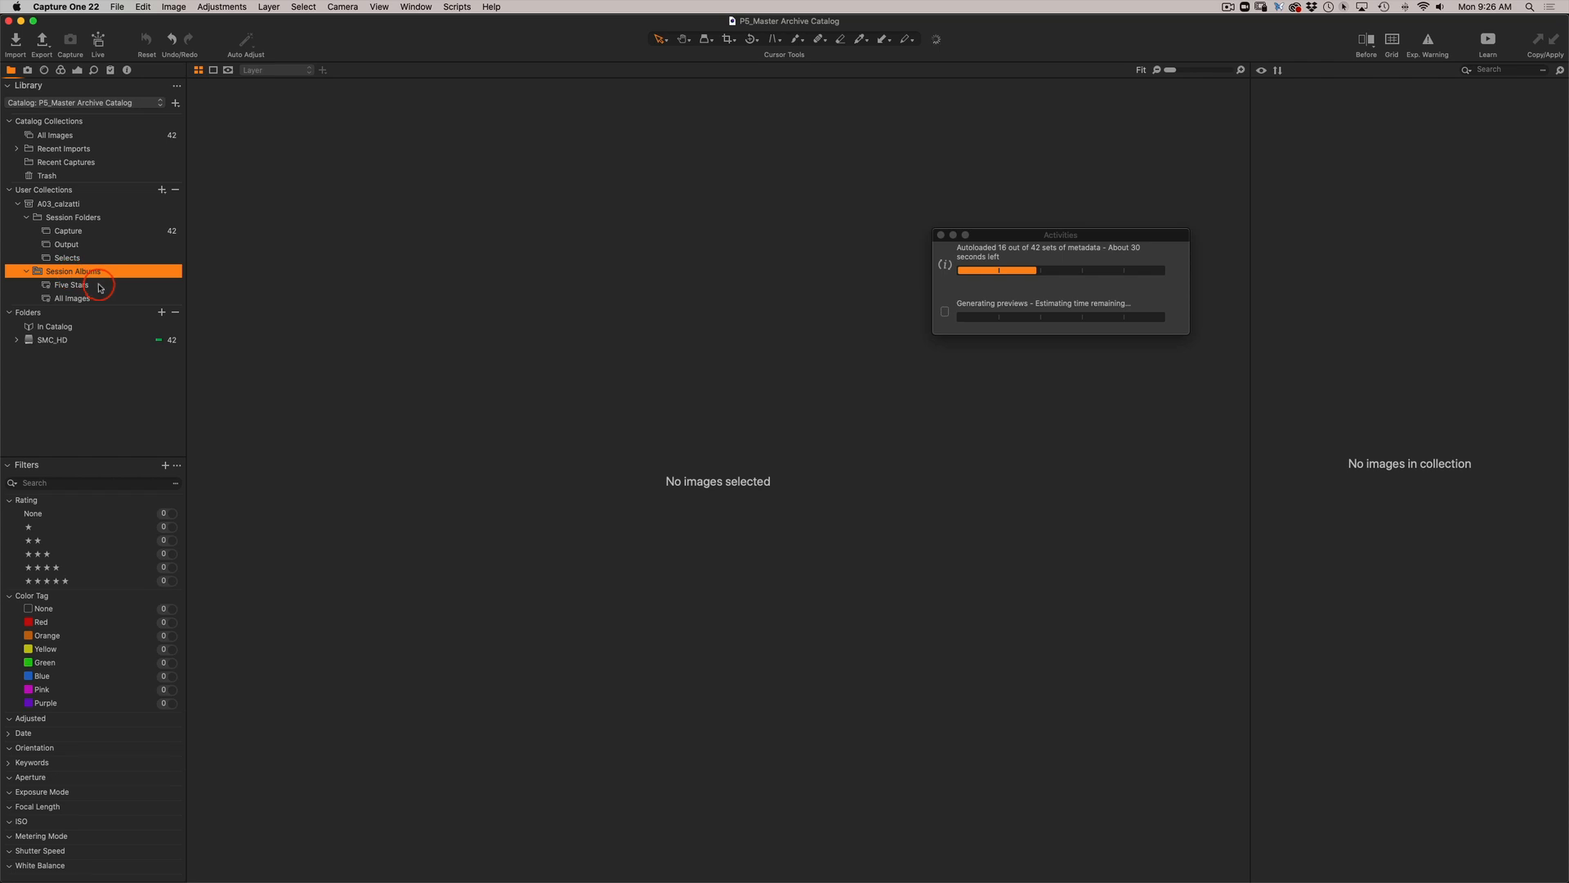
pyautogui.click(80, 286)
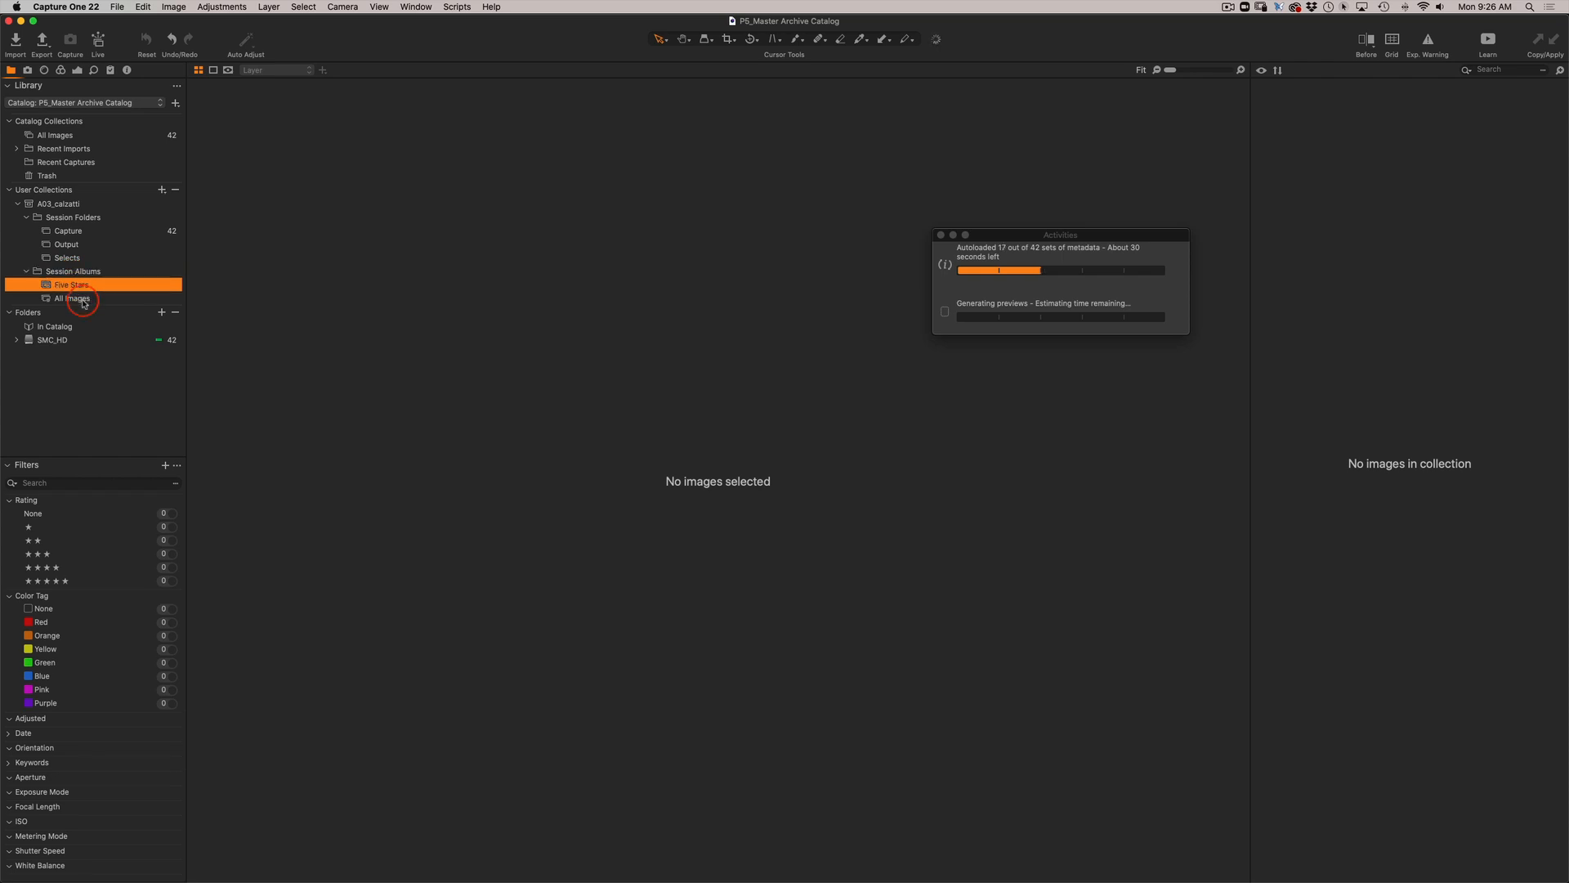
pyautogui.click(83, 299)
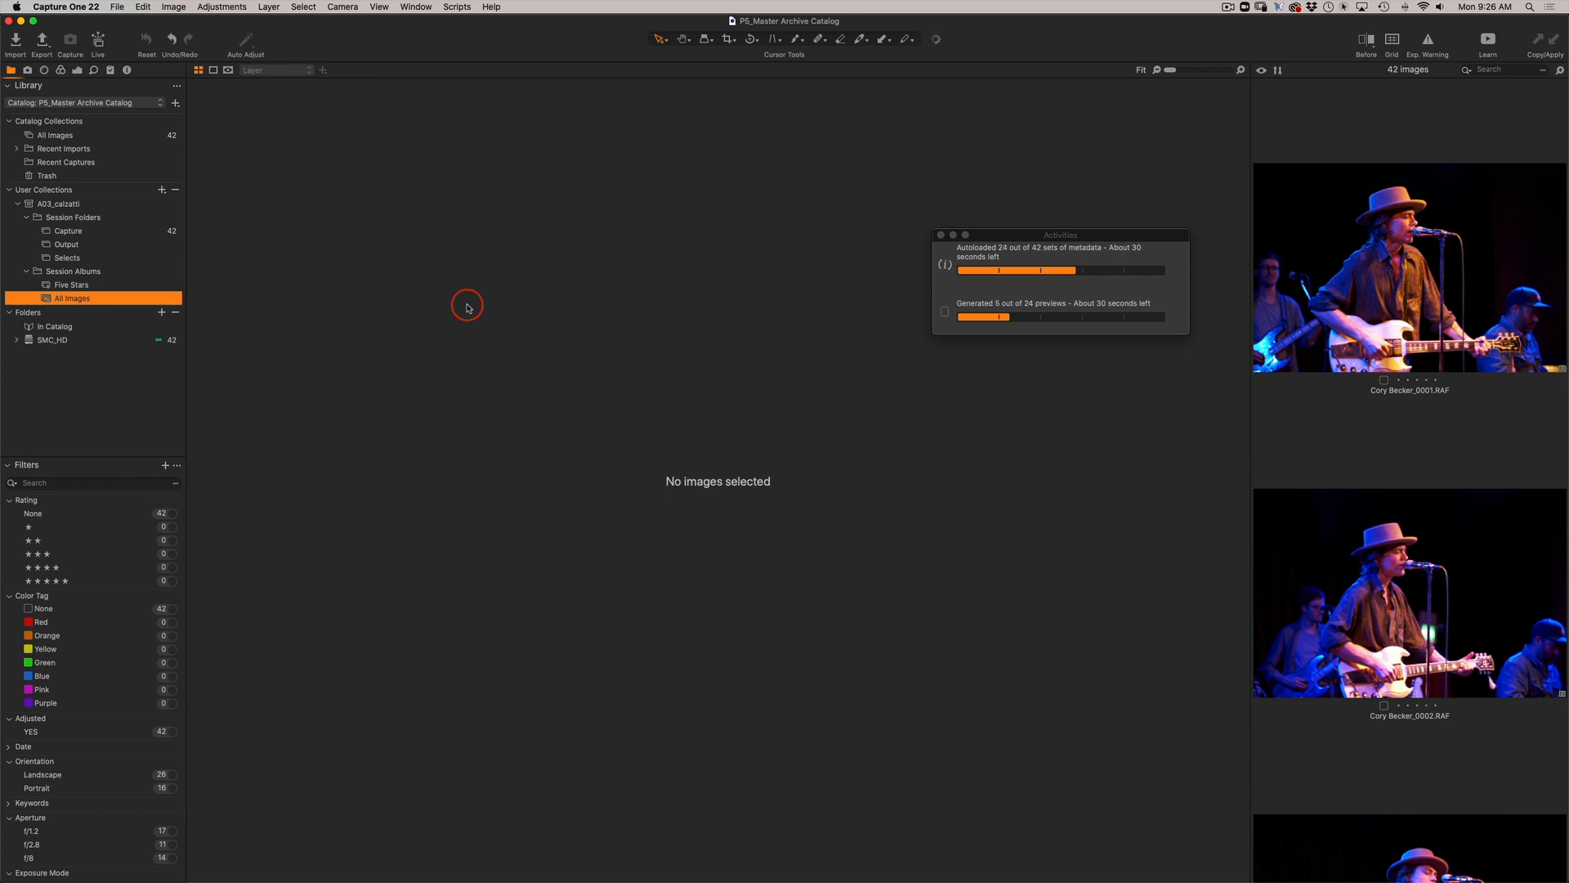
# Import the A04 ColorChecker session's .cosessiondb file from the P5_CaptureOne folder into the catalog and show its Capture folder.
pyautogui.click(118, 7)
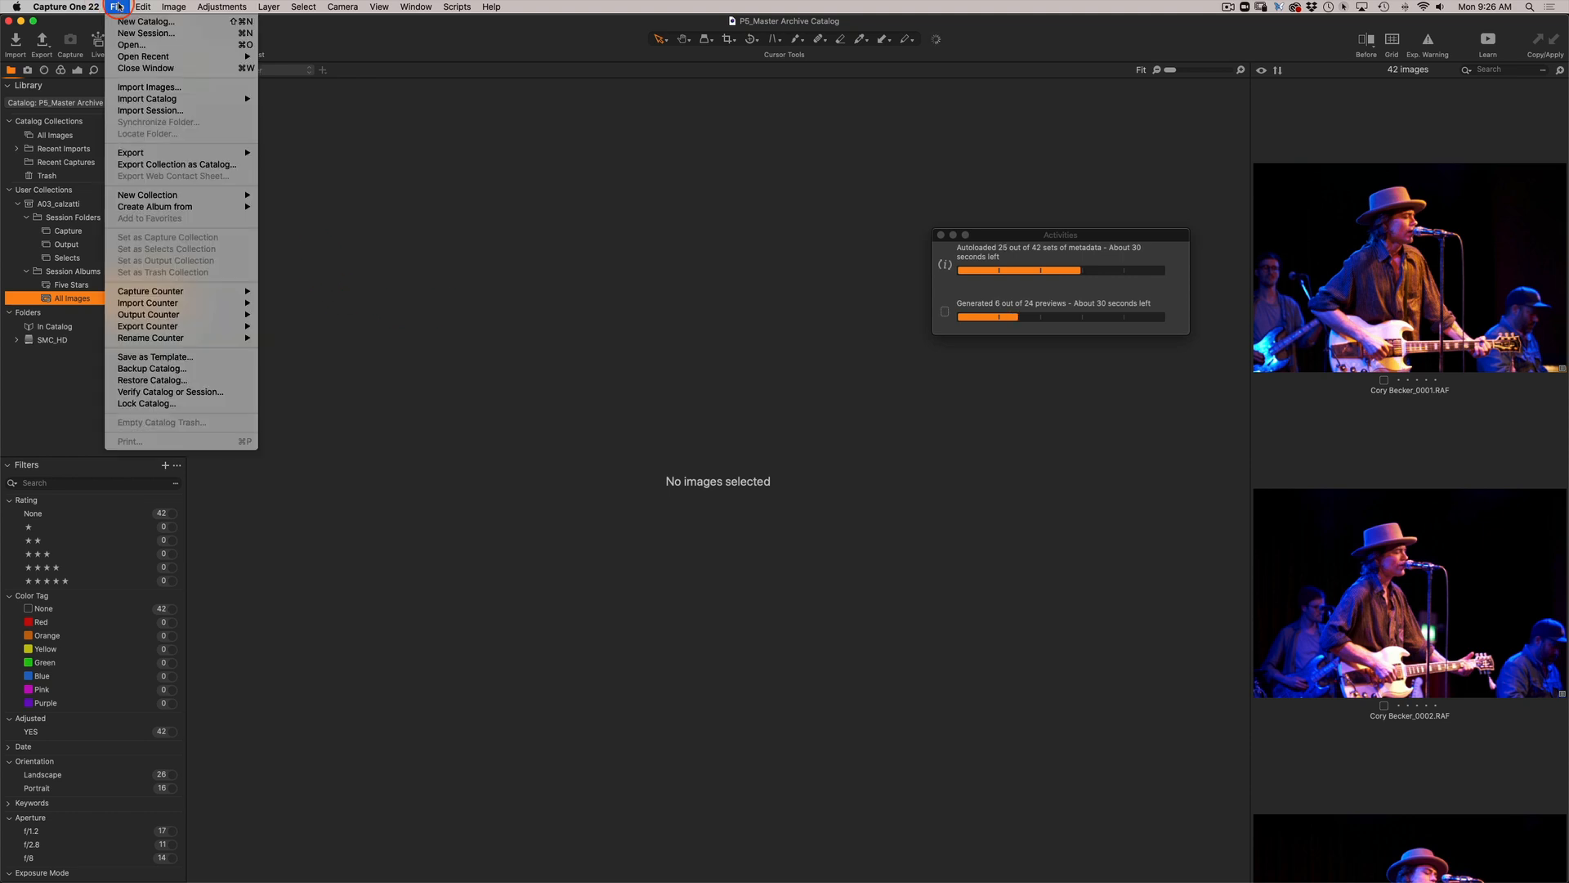
pyautogui.click(141, 112)
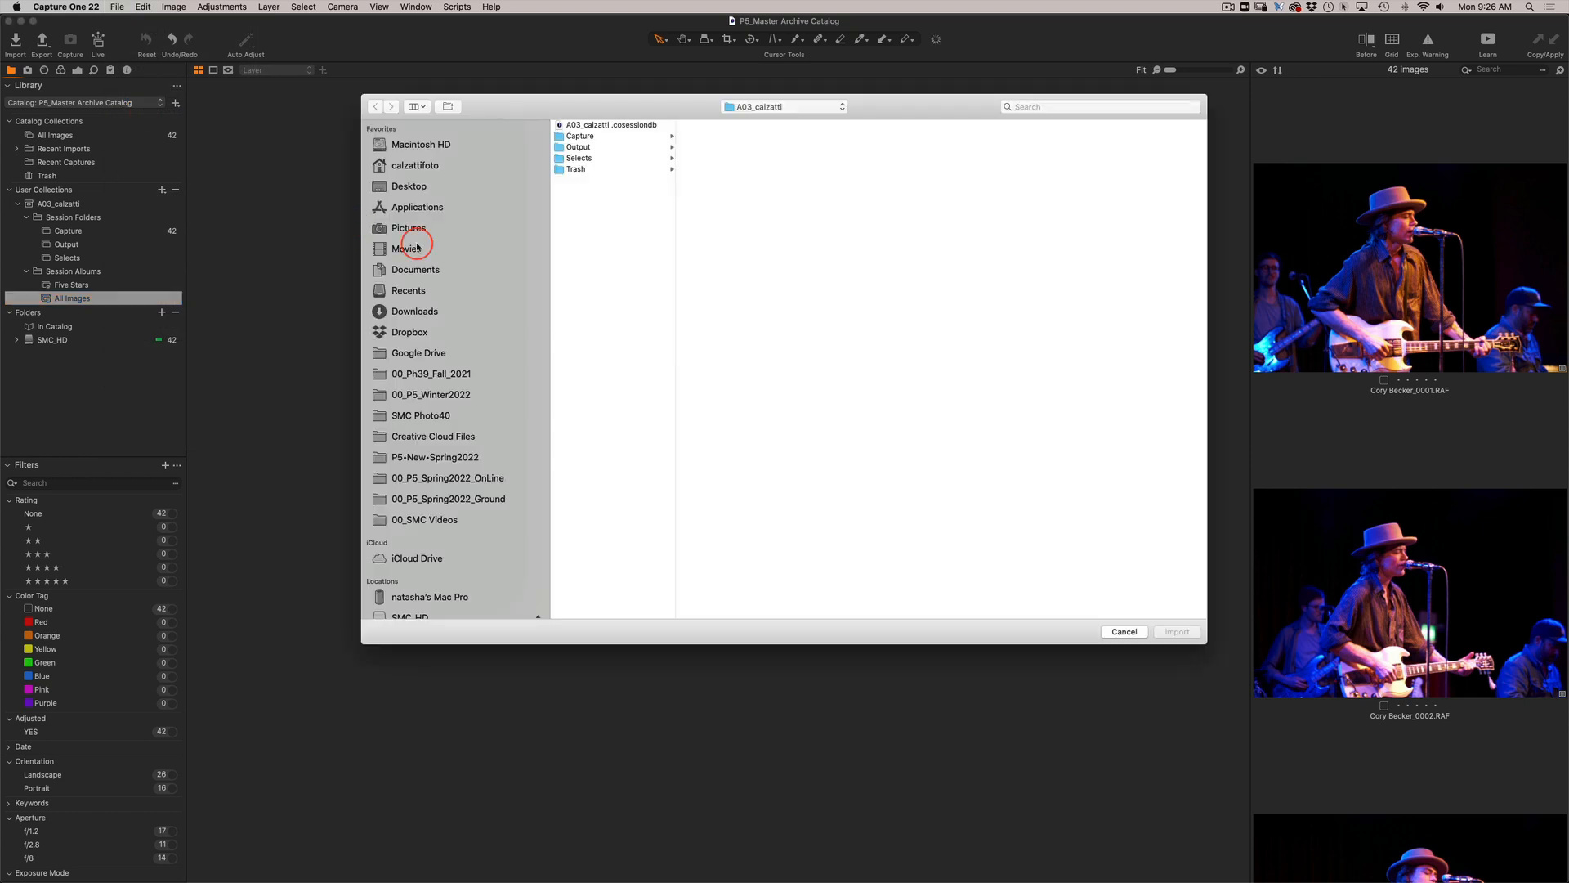
pyautogui.click(740, 107)
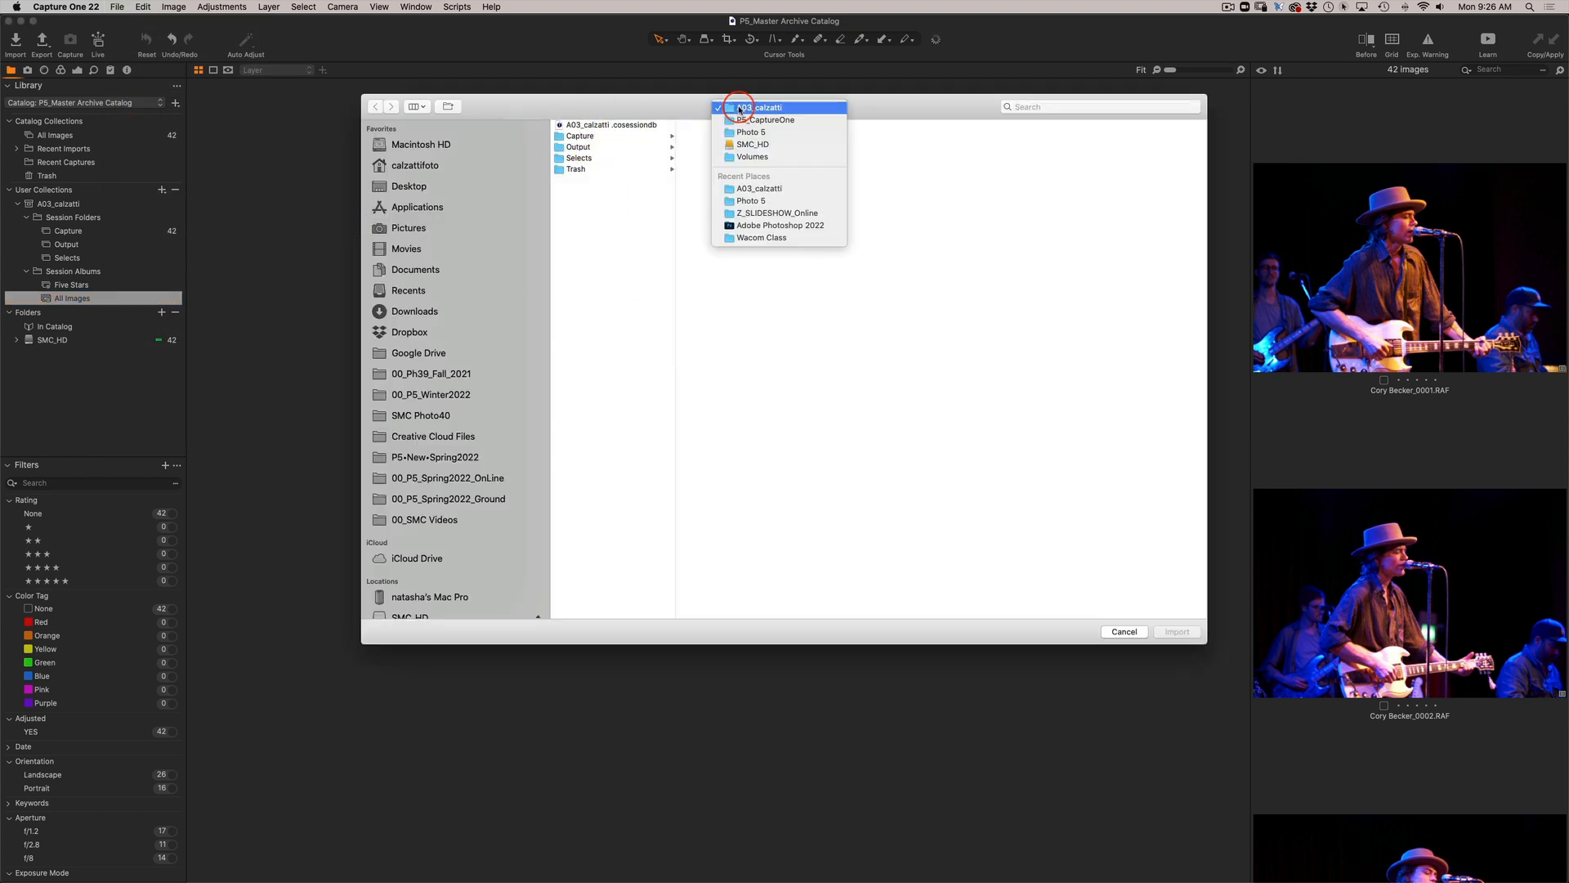
pyautogui.click(740, 119)
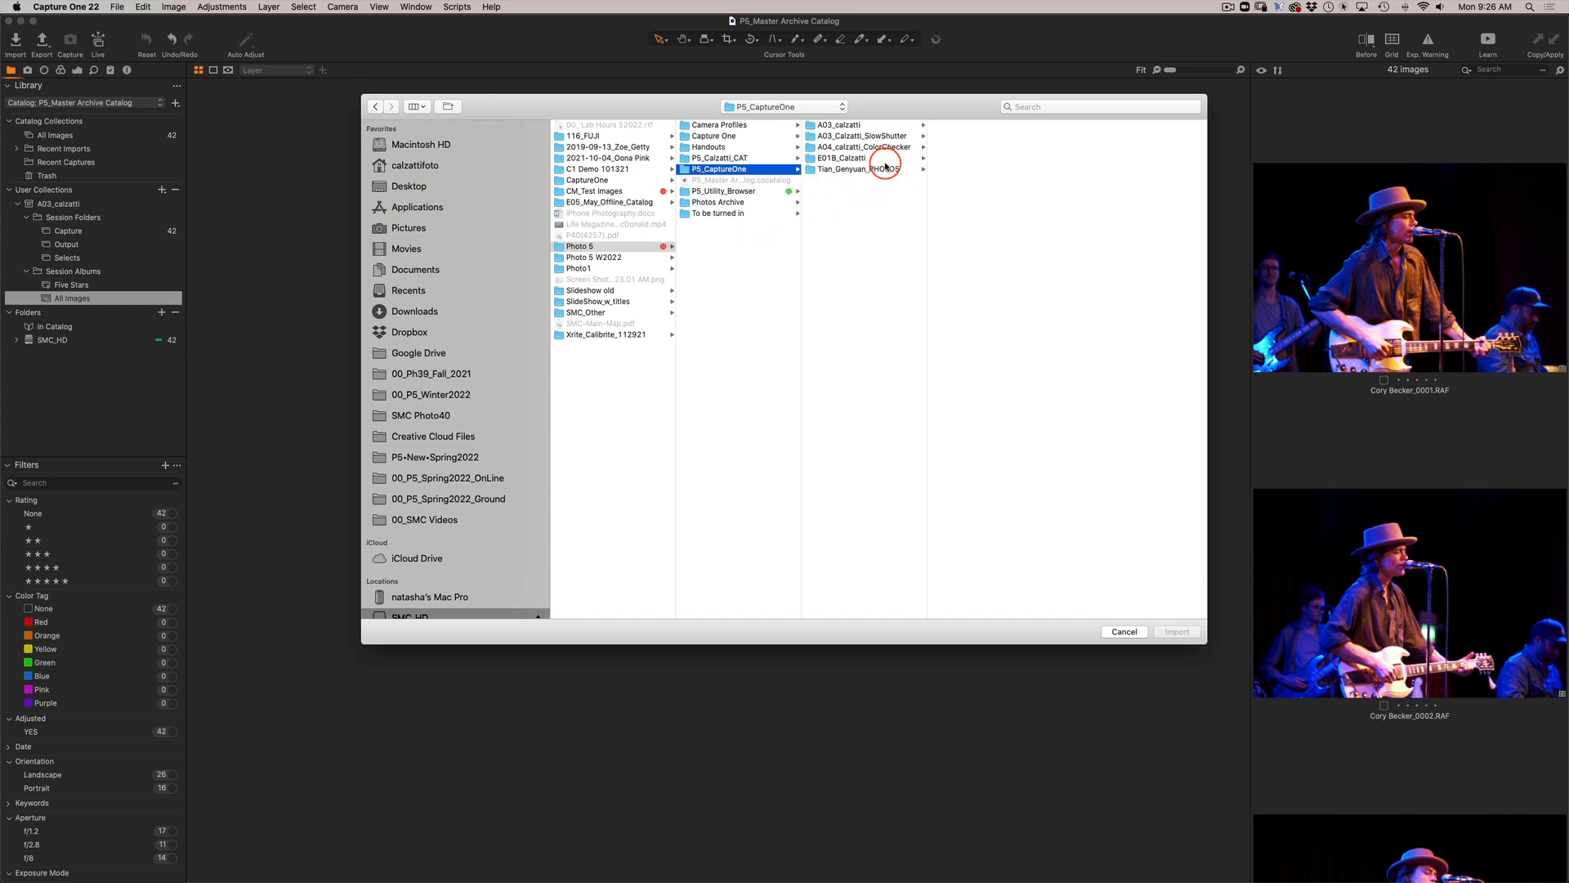
pyautogui.click(827, 149)
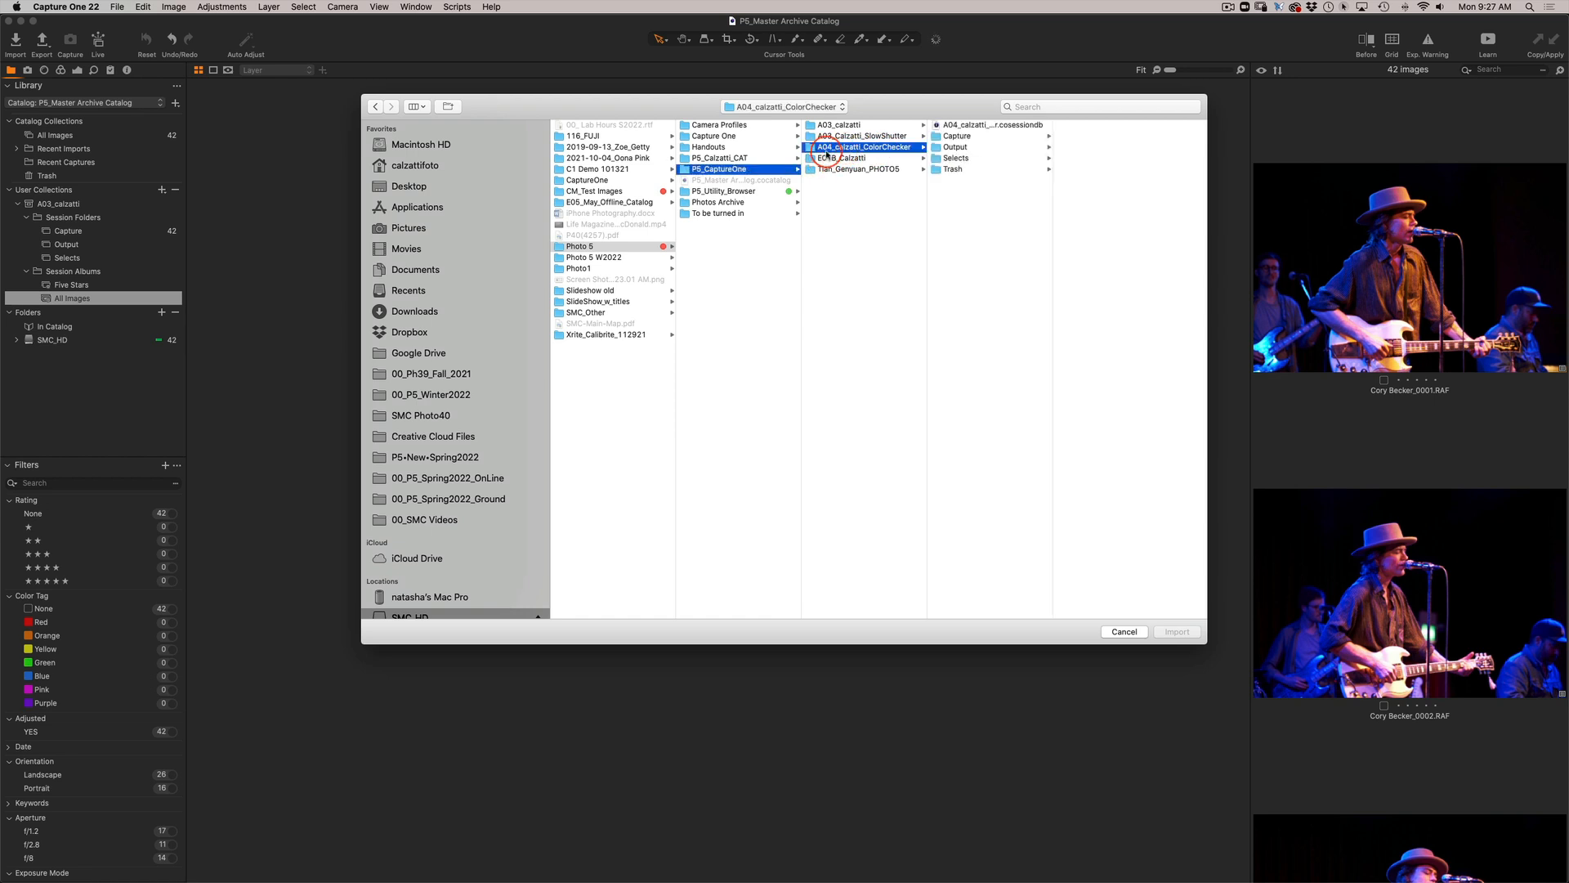
pyautogui.click(952, 125)
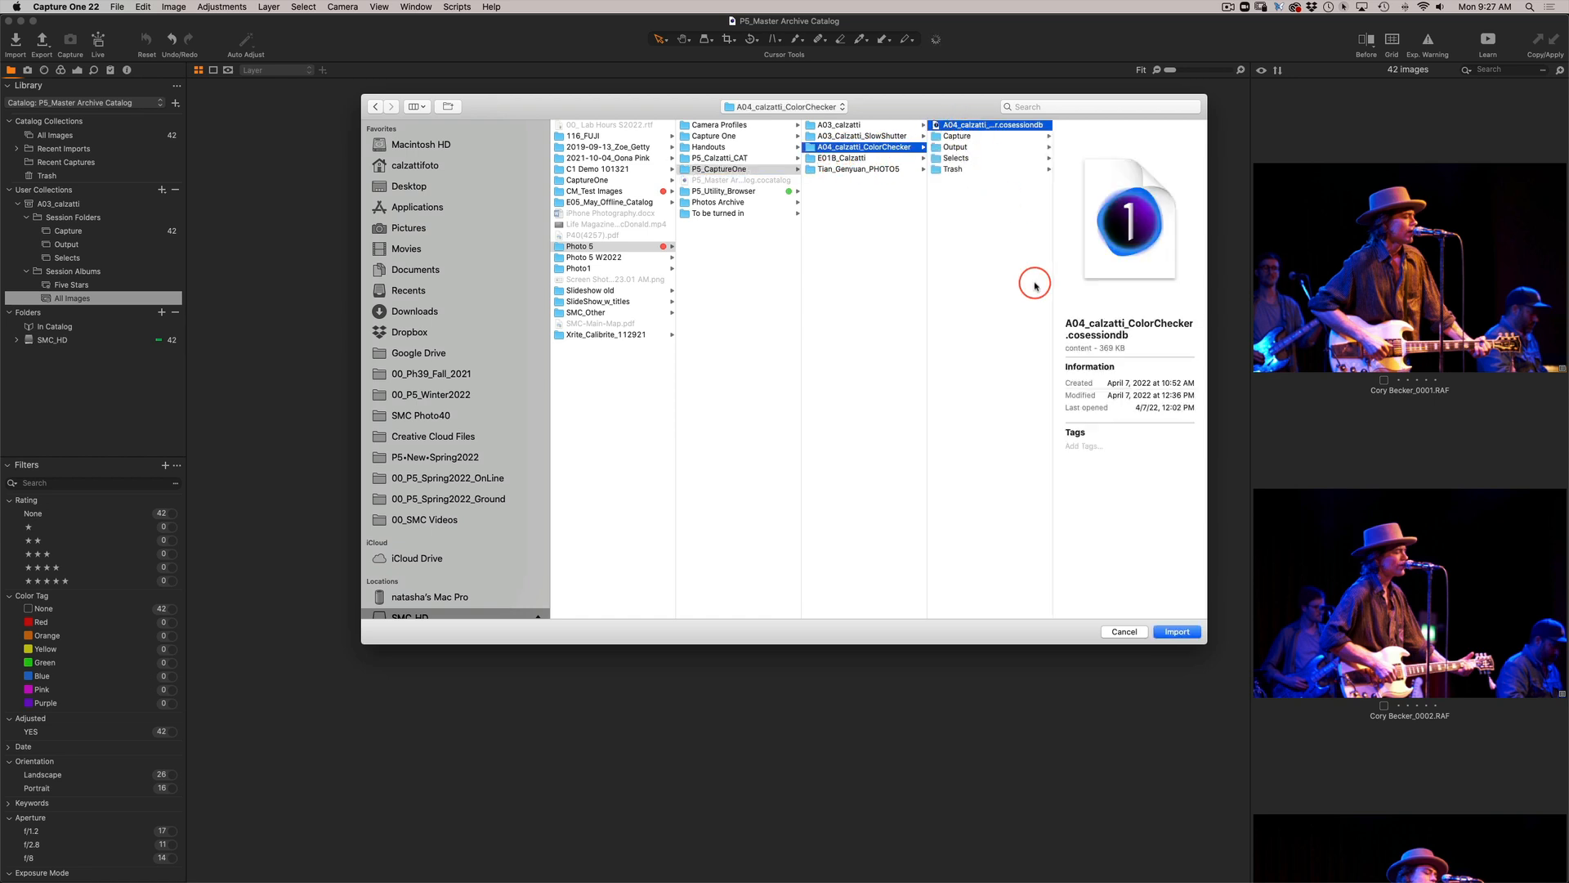
pyautogui.click(1181, 638)
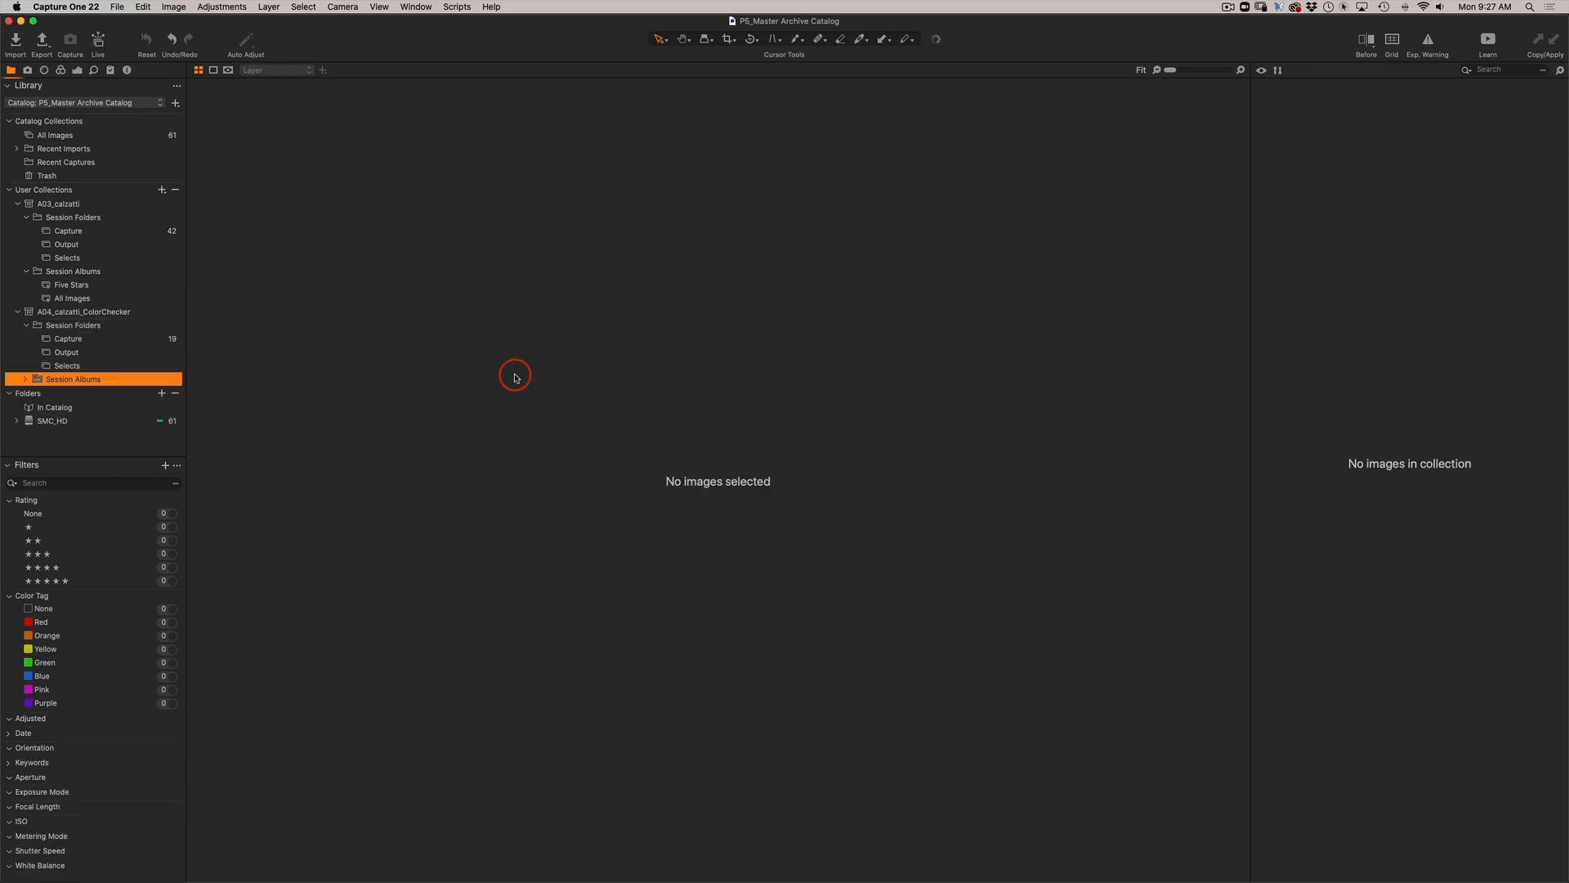
pyautogui.click(81, 340)
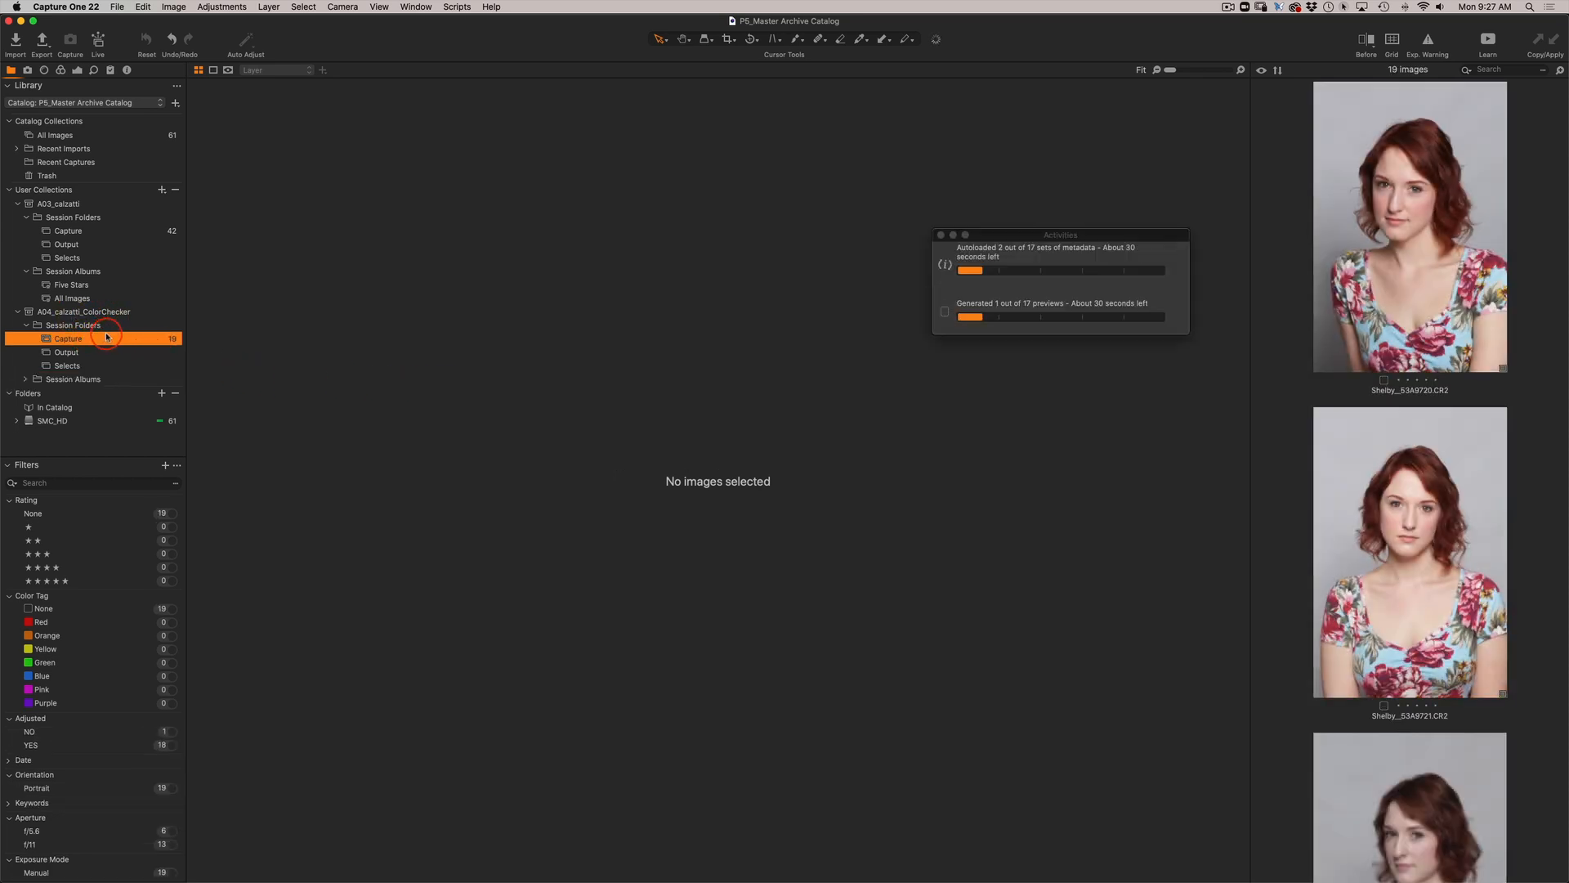
# Check the A04 ColorChecker session's Capture, Output and Selects folders, then expand its Session Albums and view Five Stars and All Images.
pyautogui.click(34, 314)
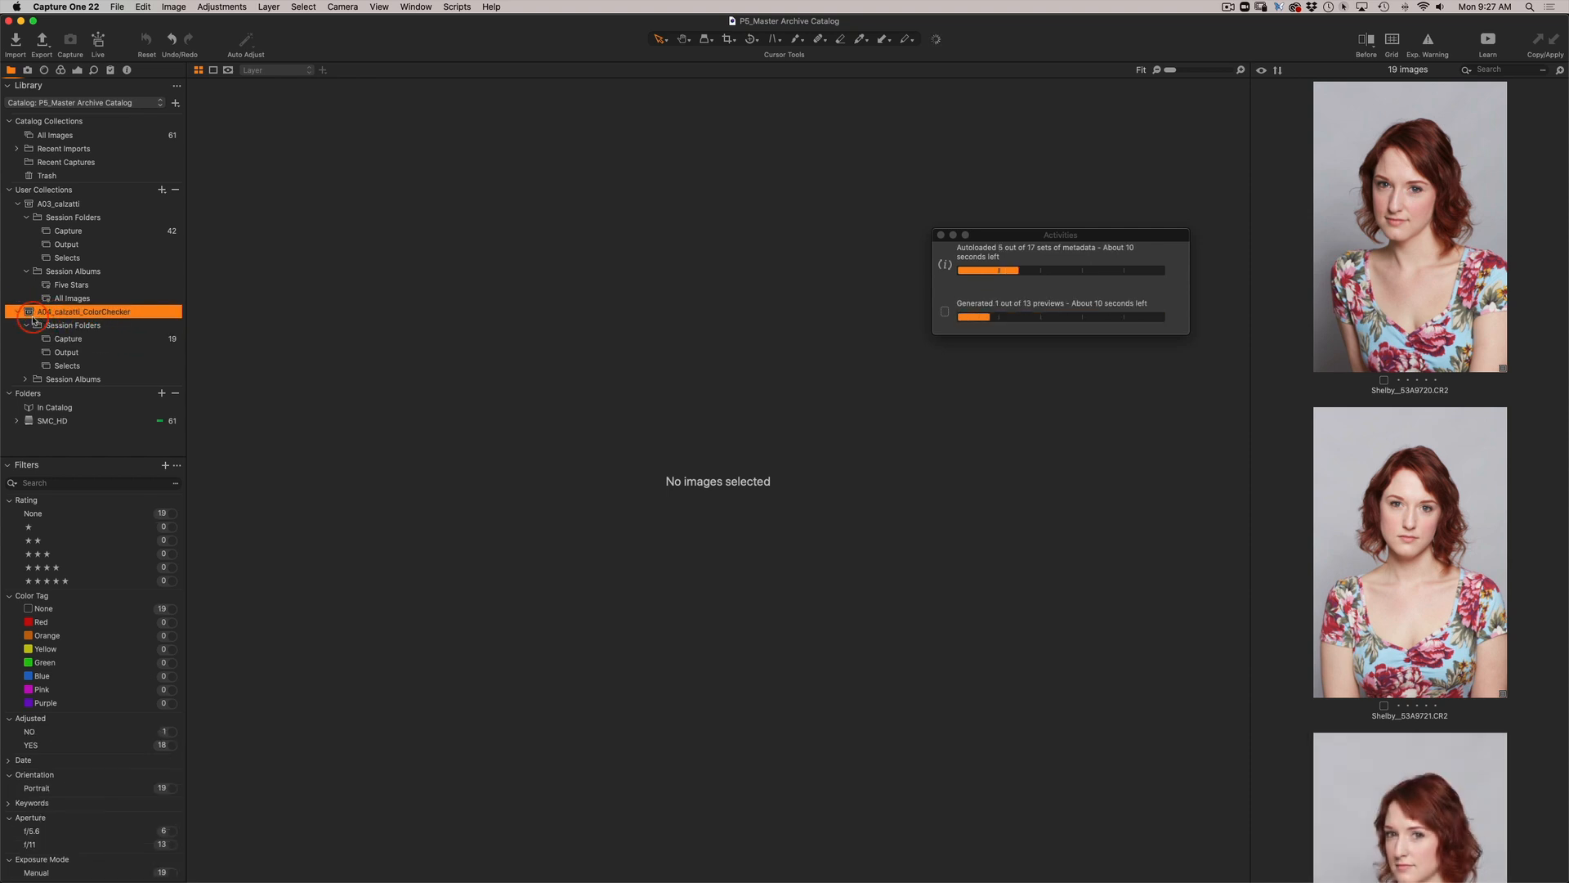
pyautogui.click(71, 340)
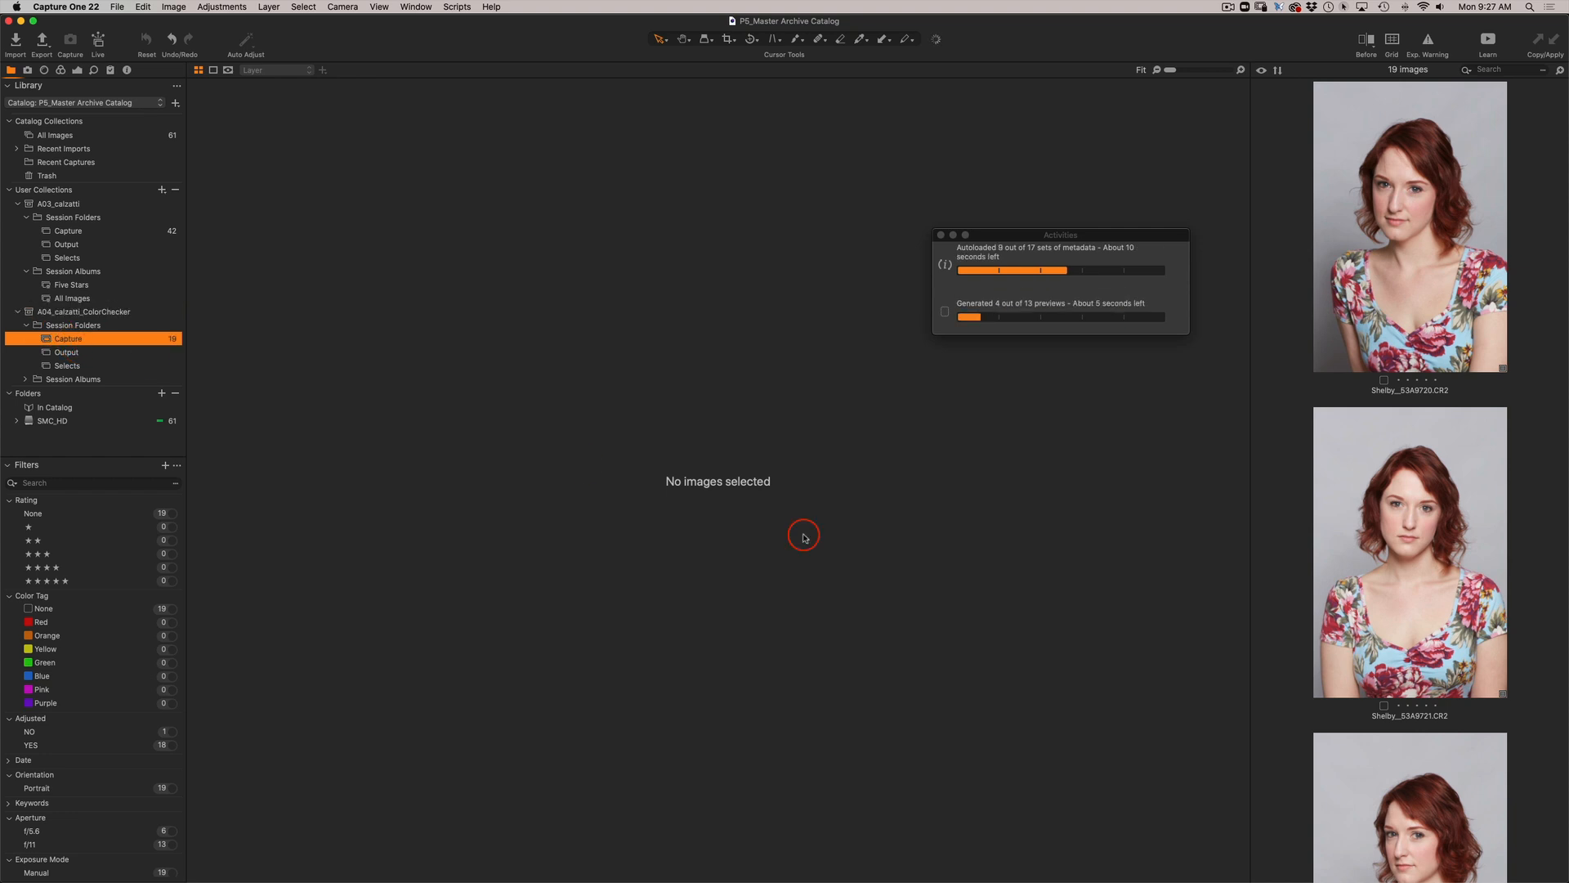
pyautogui.click(70, 352)
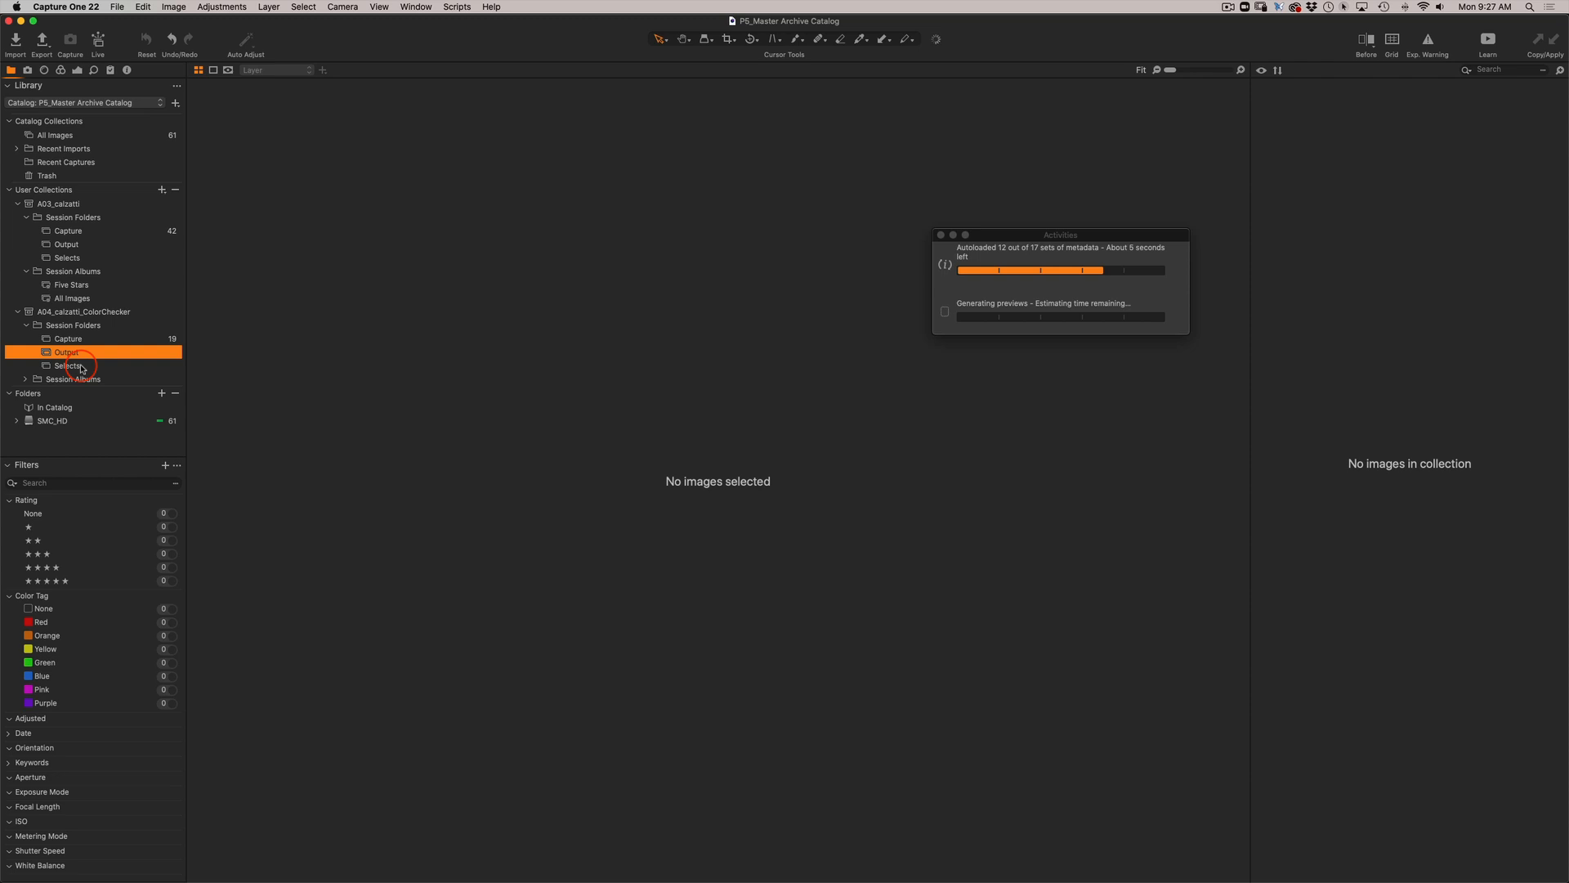
pyautogui.click(81, 367)
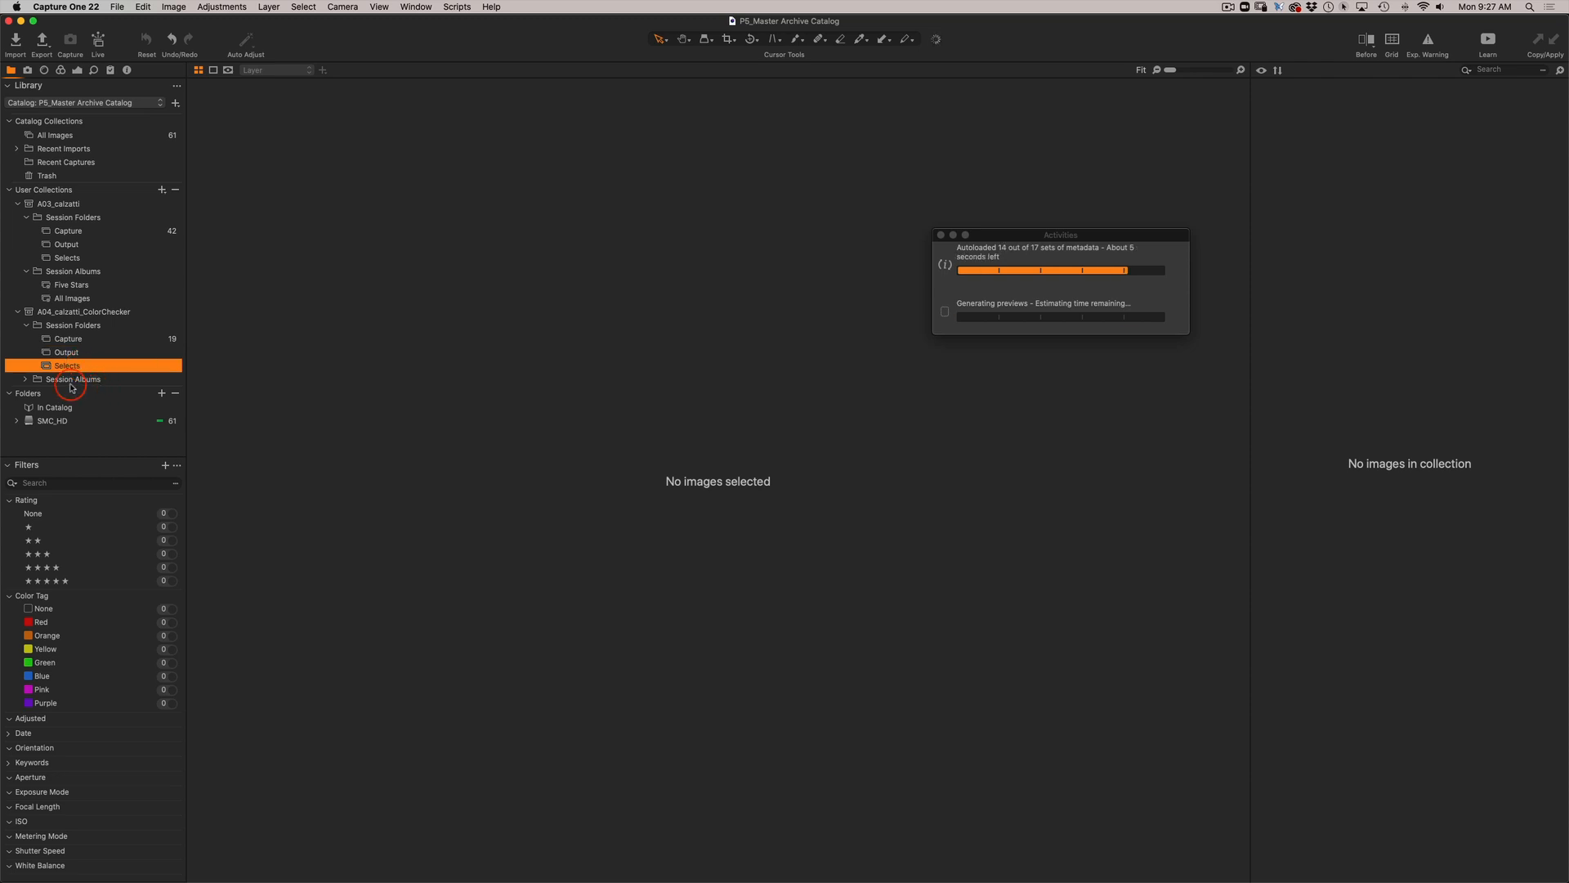
pyautogui.click(27, 380)
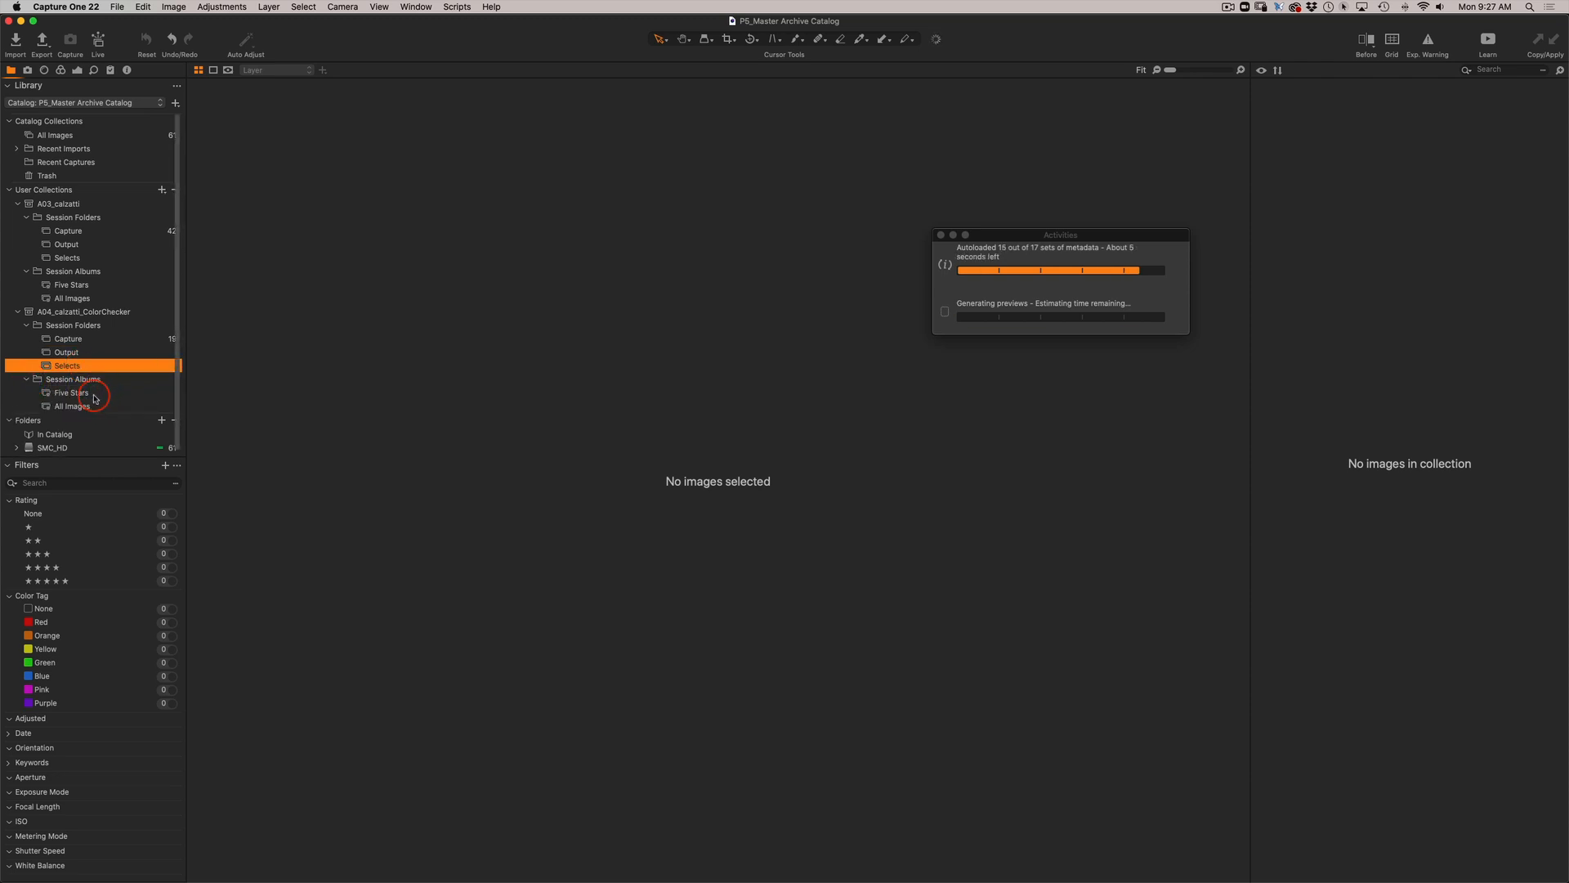
pyautogui.click(94, 395)
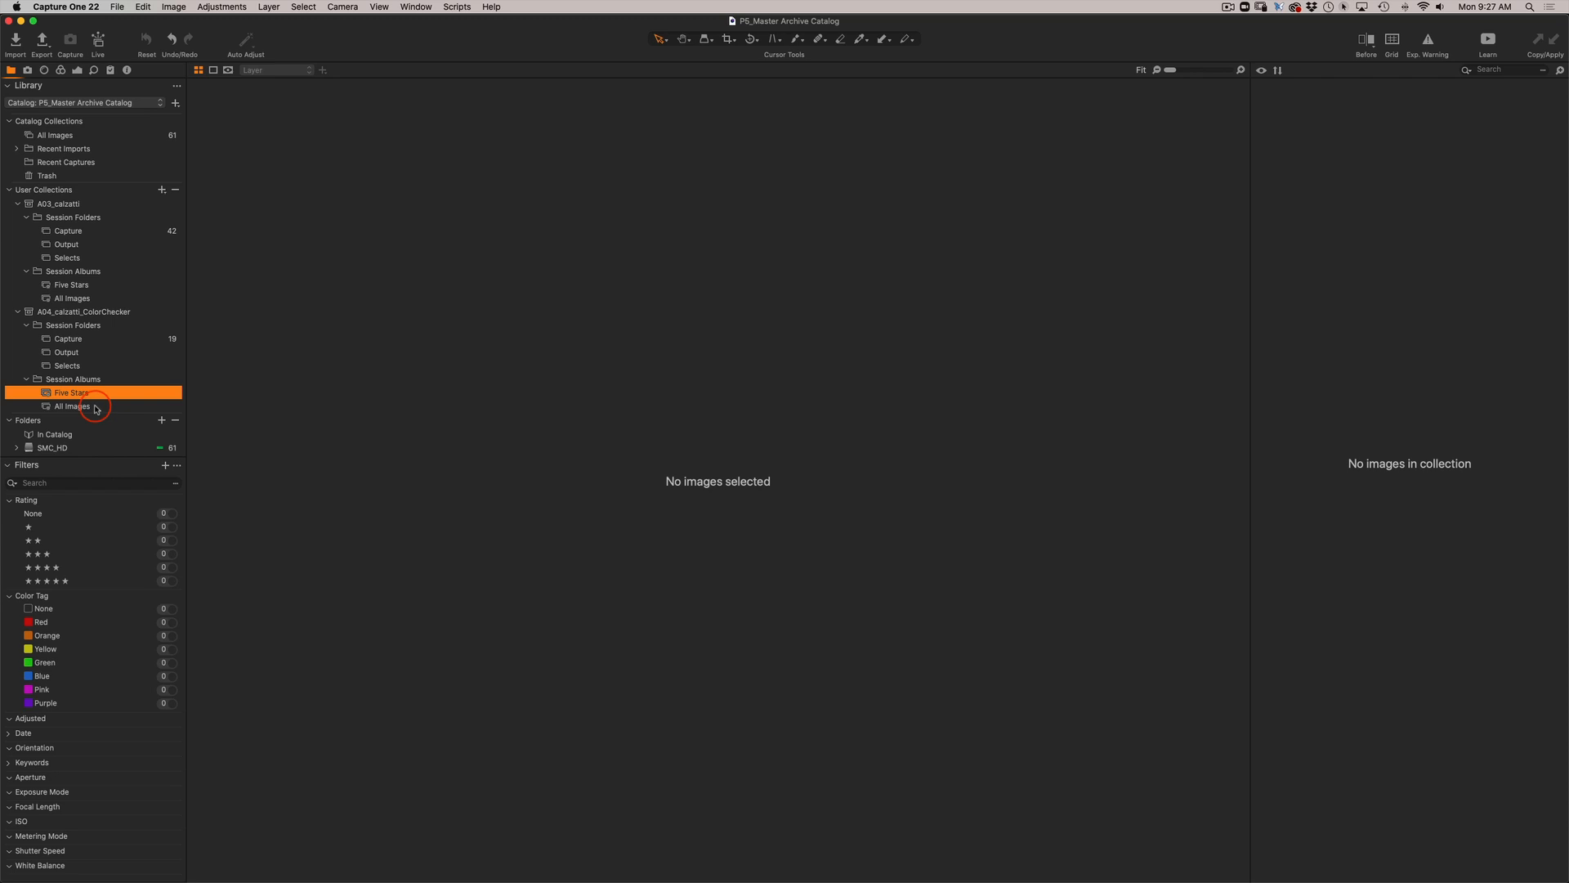
pyautogui.click(96, 407)
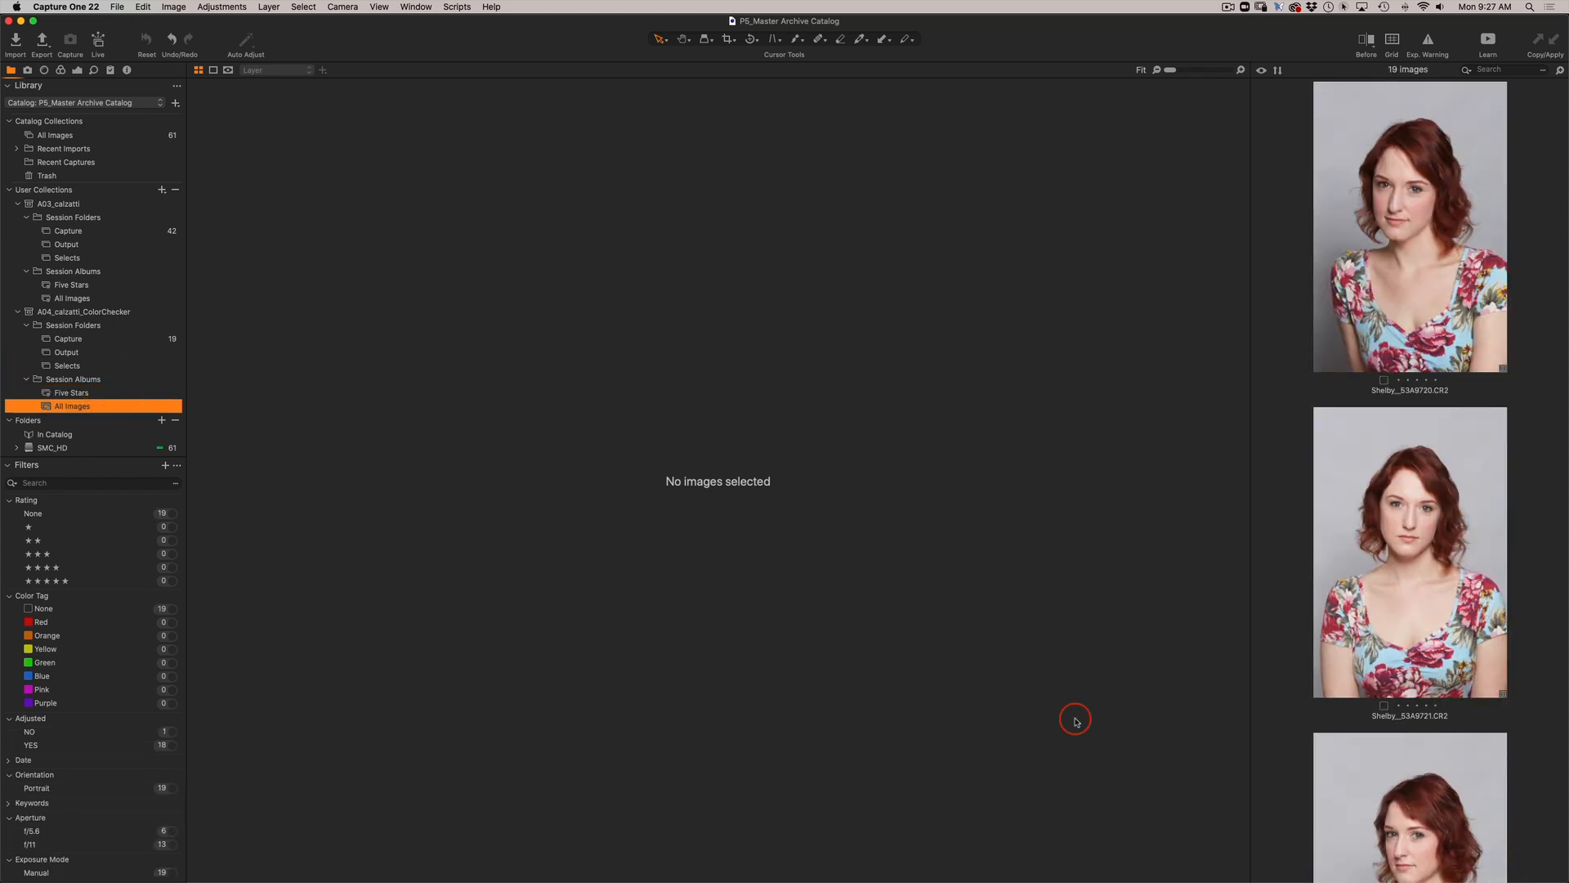
pyautogui.scroll(-10, 1430, 663)
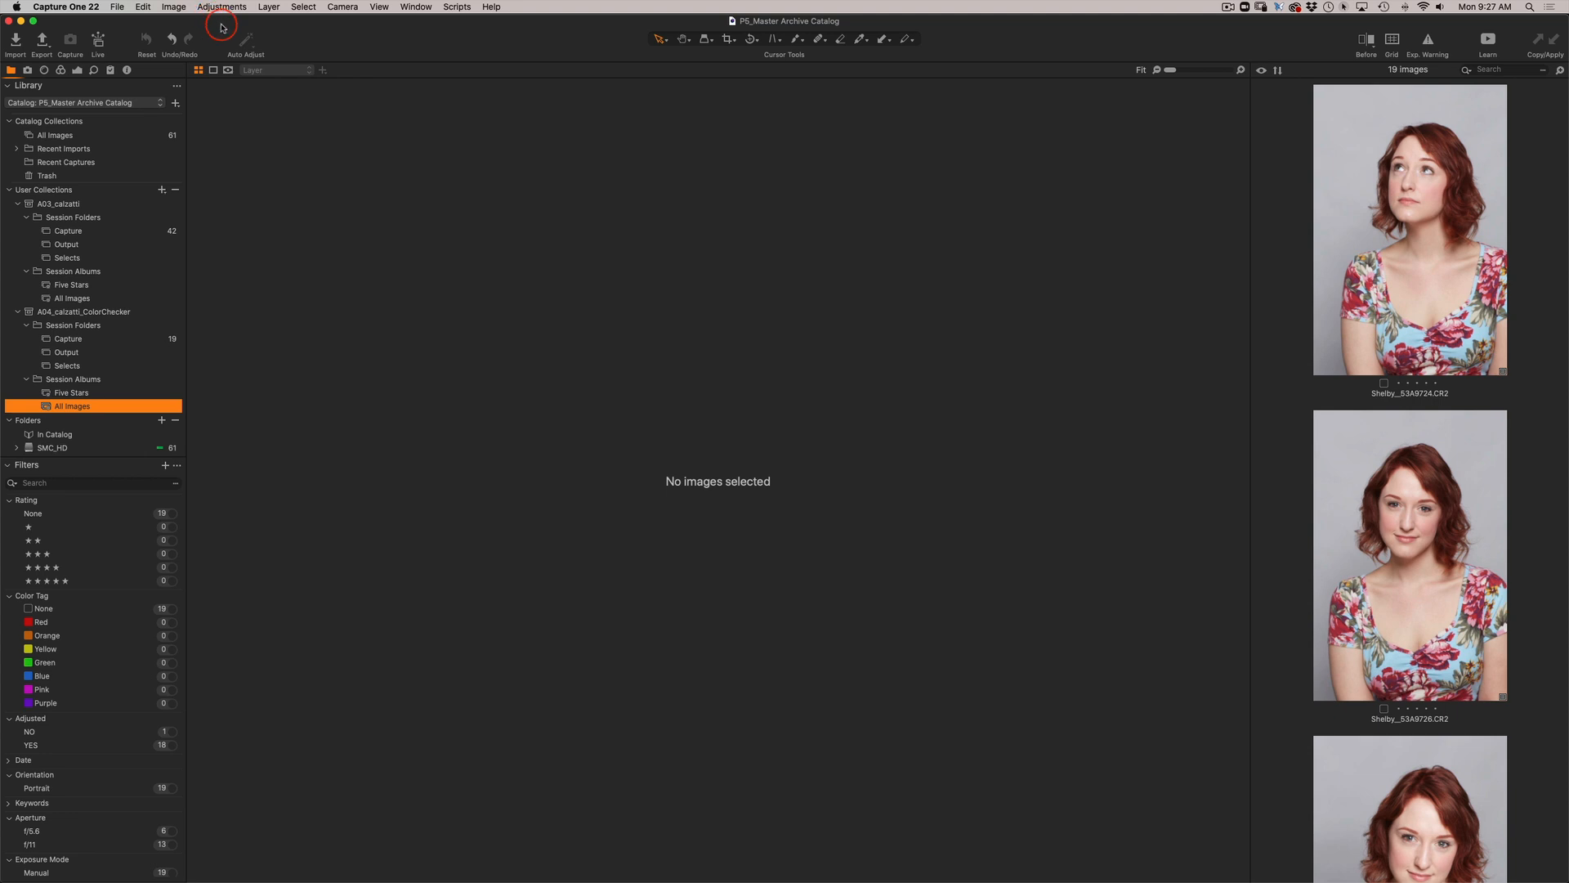
# Import HairPlay.cosessiondb into the catalog from Archive Studio, PhotoArchive, 2022, 2022-02-23_HairPlay.
pyautogui.click(116, 8)
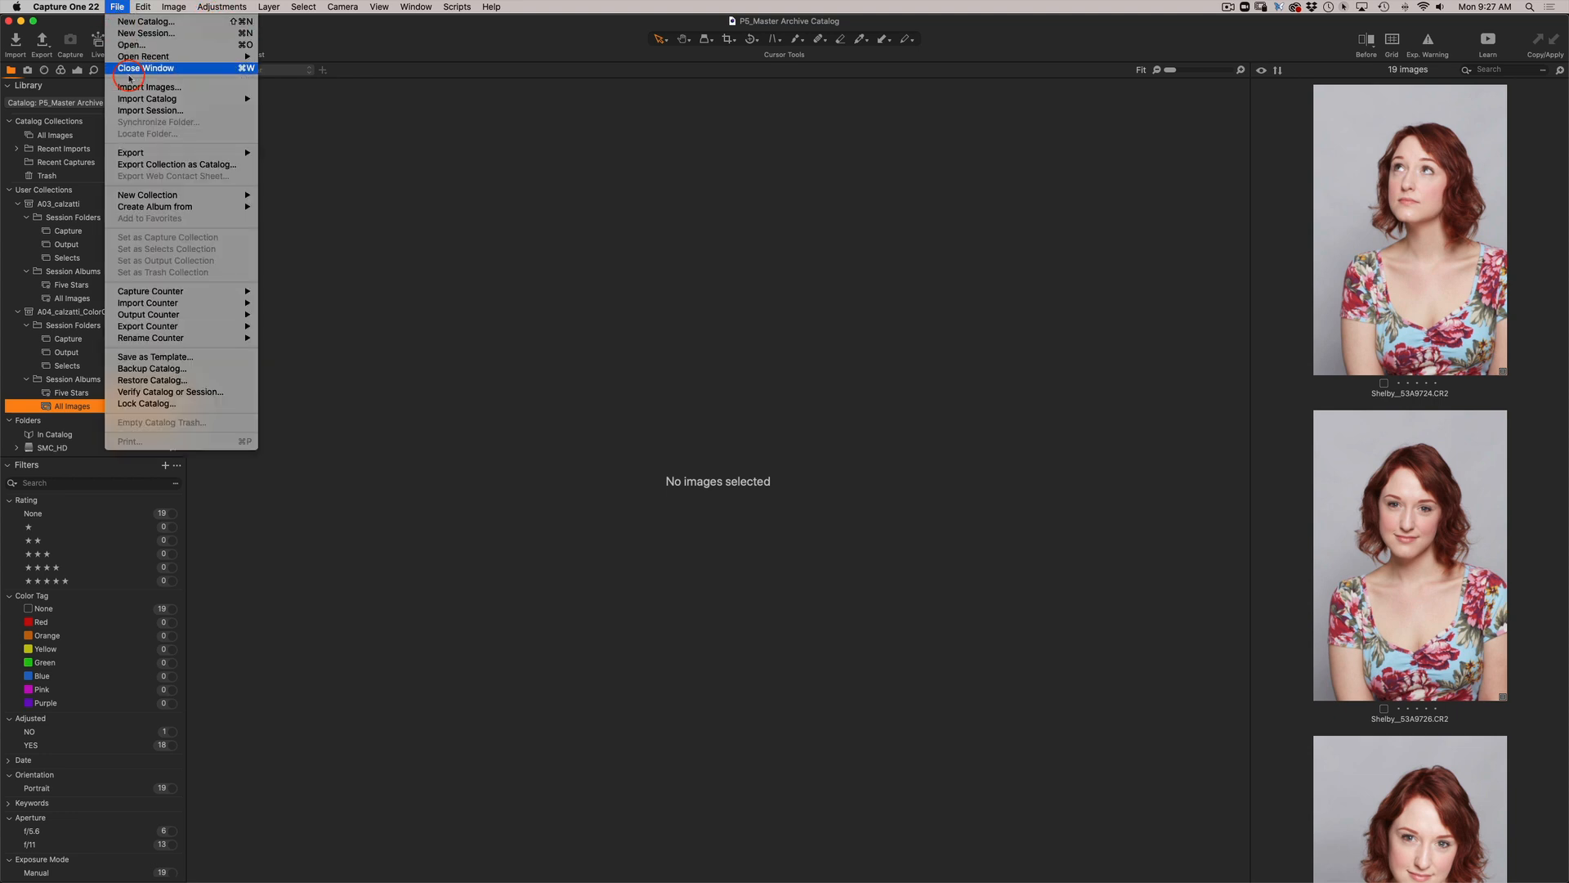
pyautogui.click(142, 111)
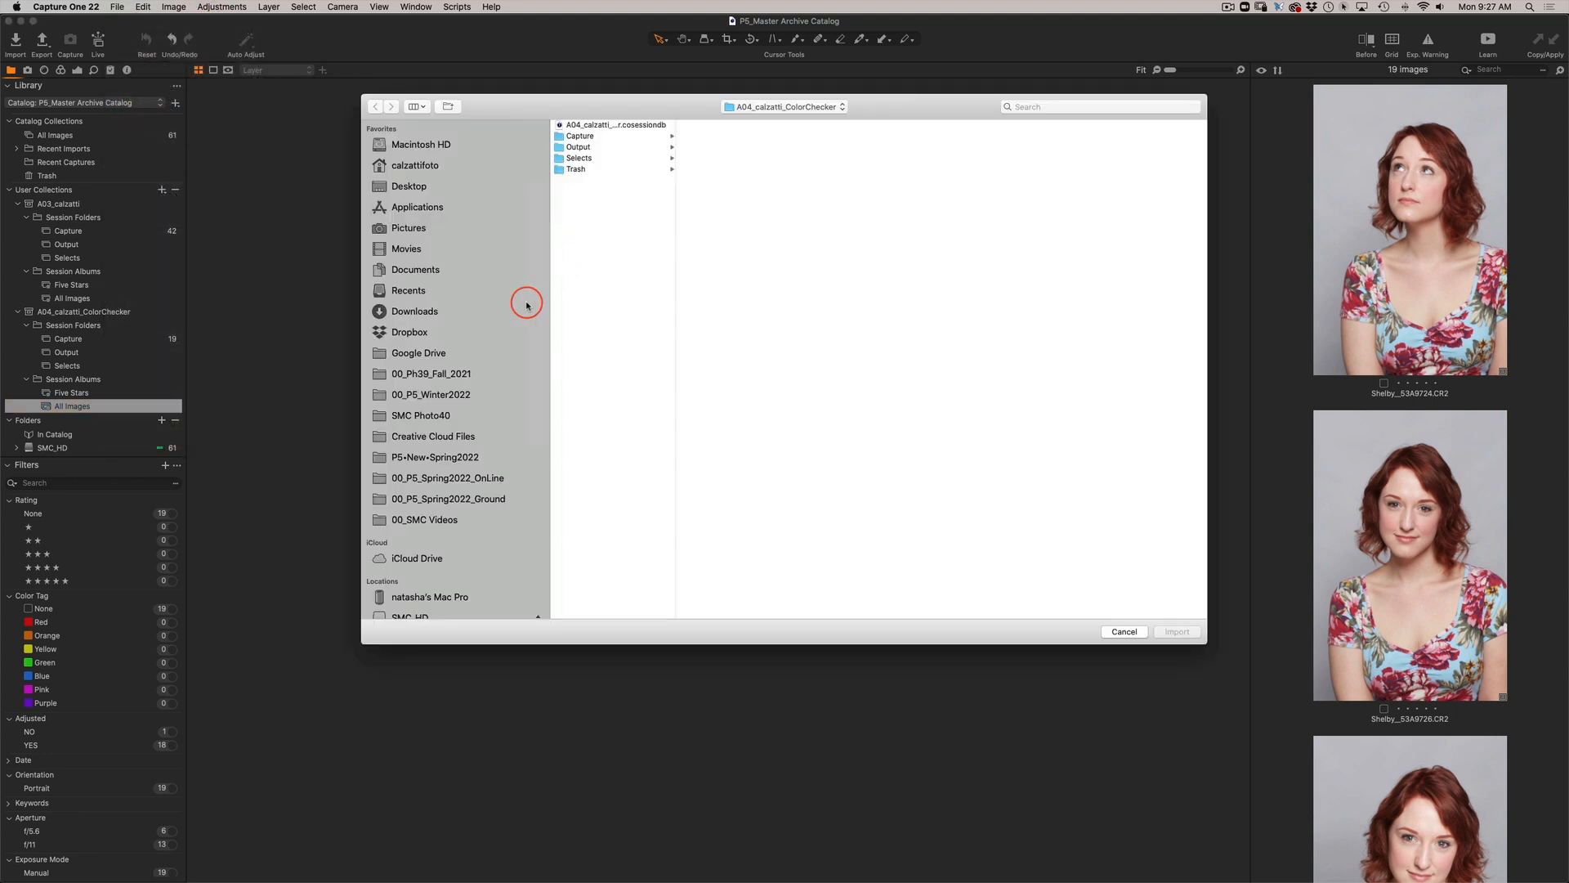
pyautogui.scroll(-2, 501, 454)
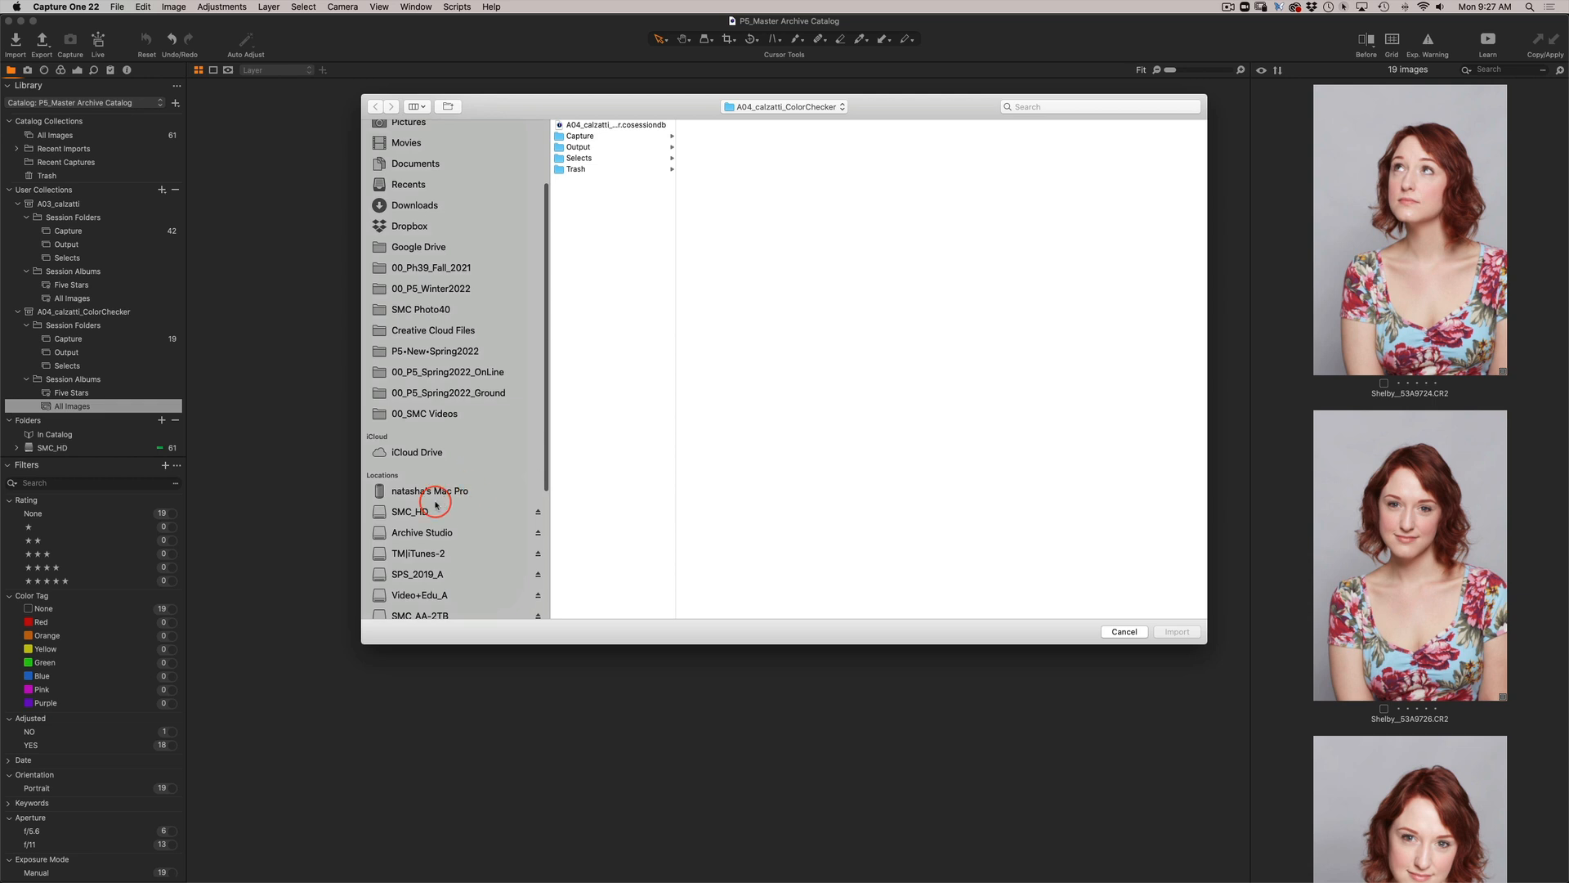
pyautogui.click(444, 538)
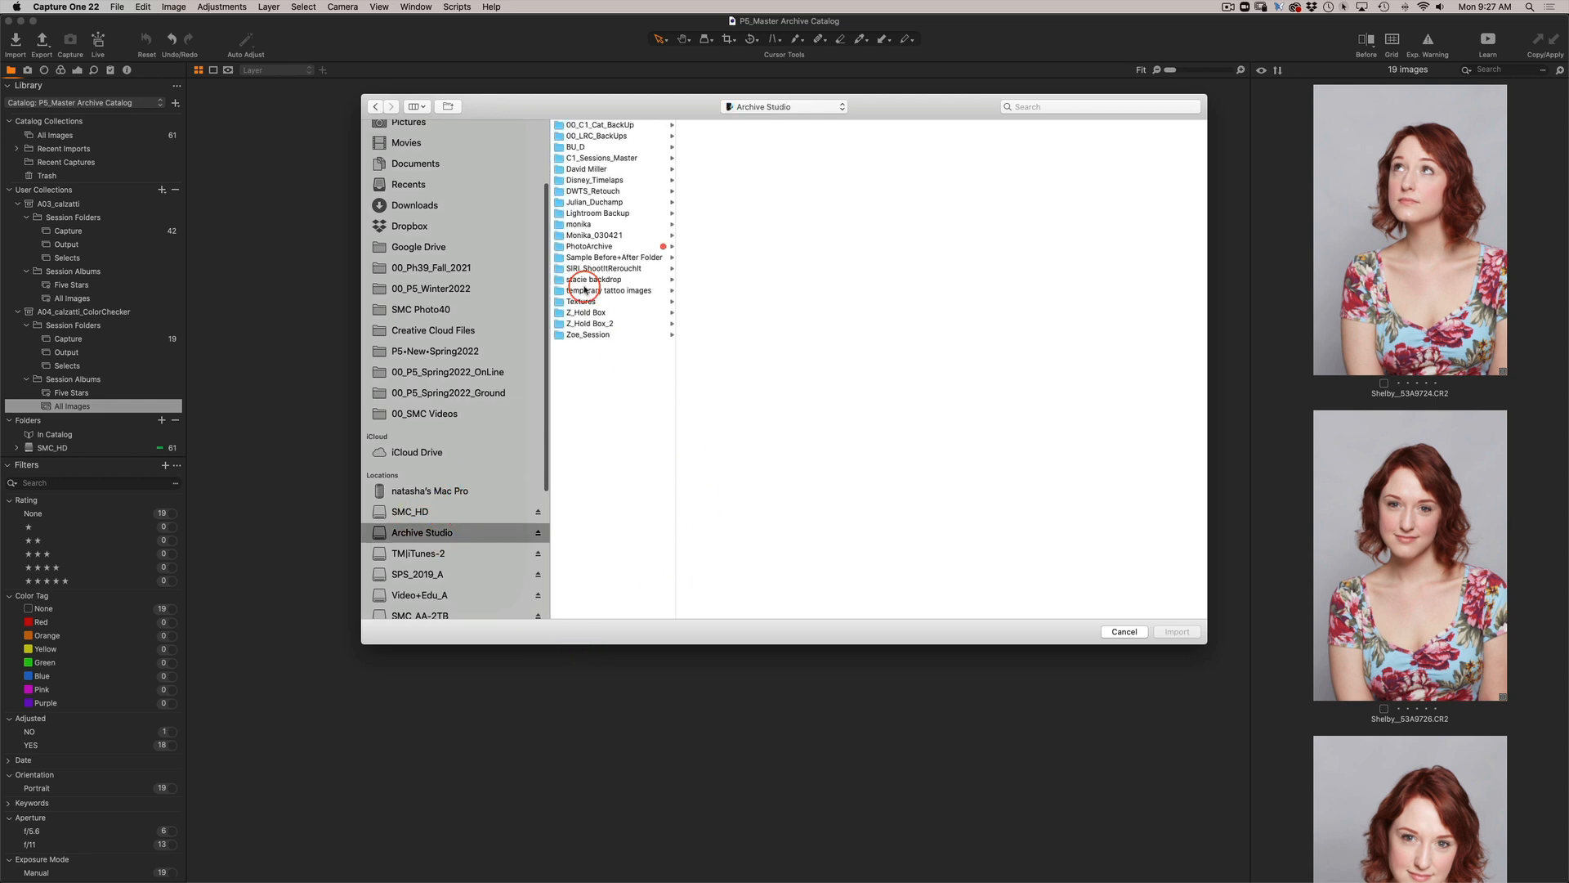
pyautogui.click(596, 246)
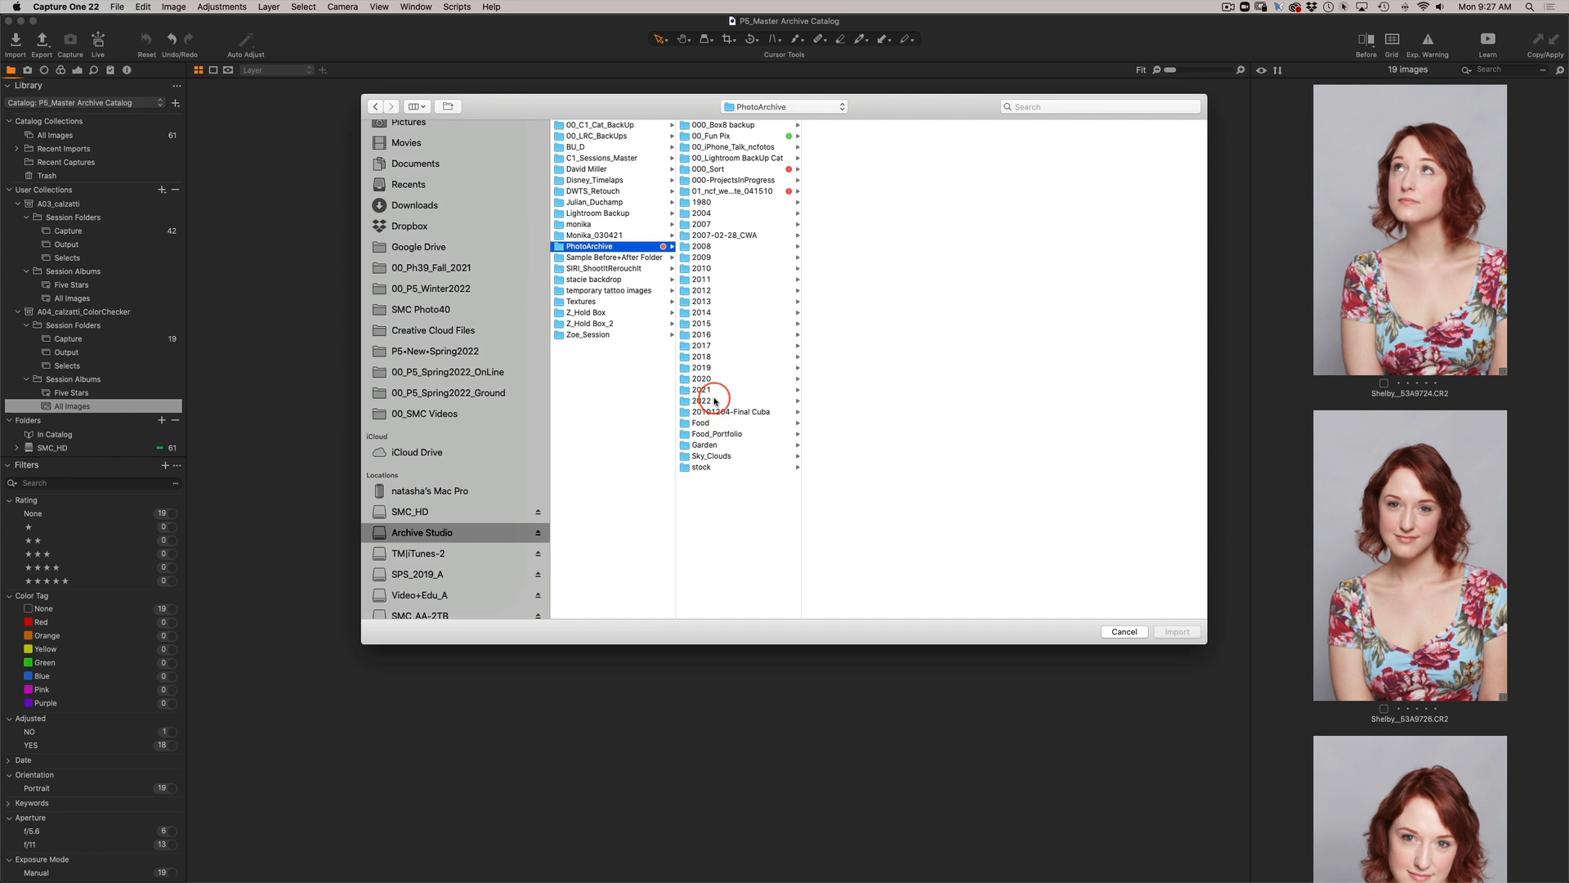
pyautogui.click(724, 401)
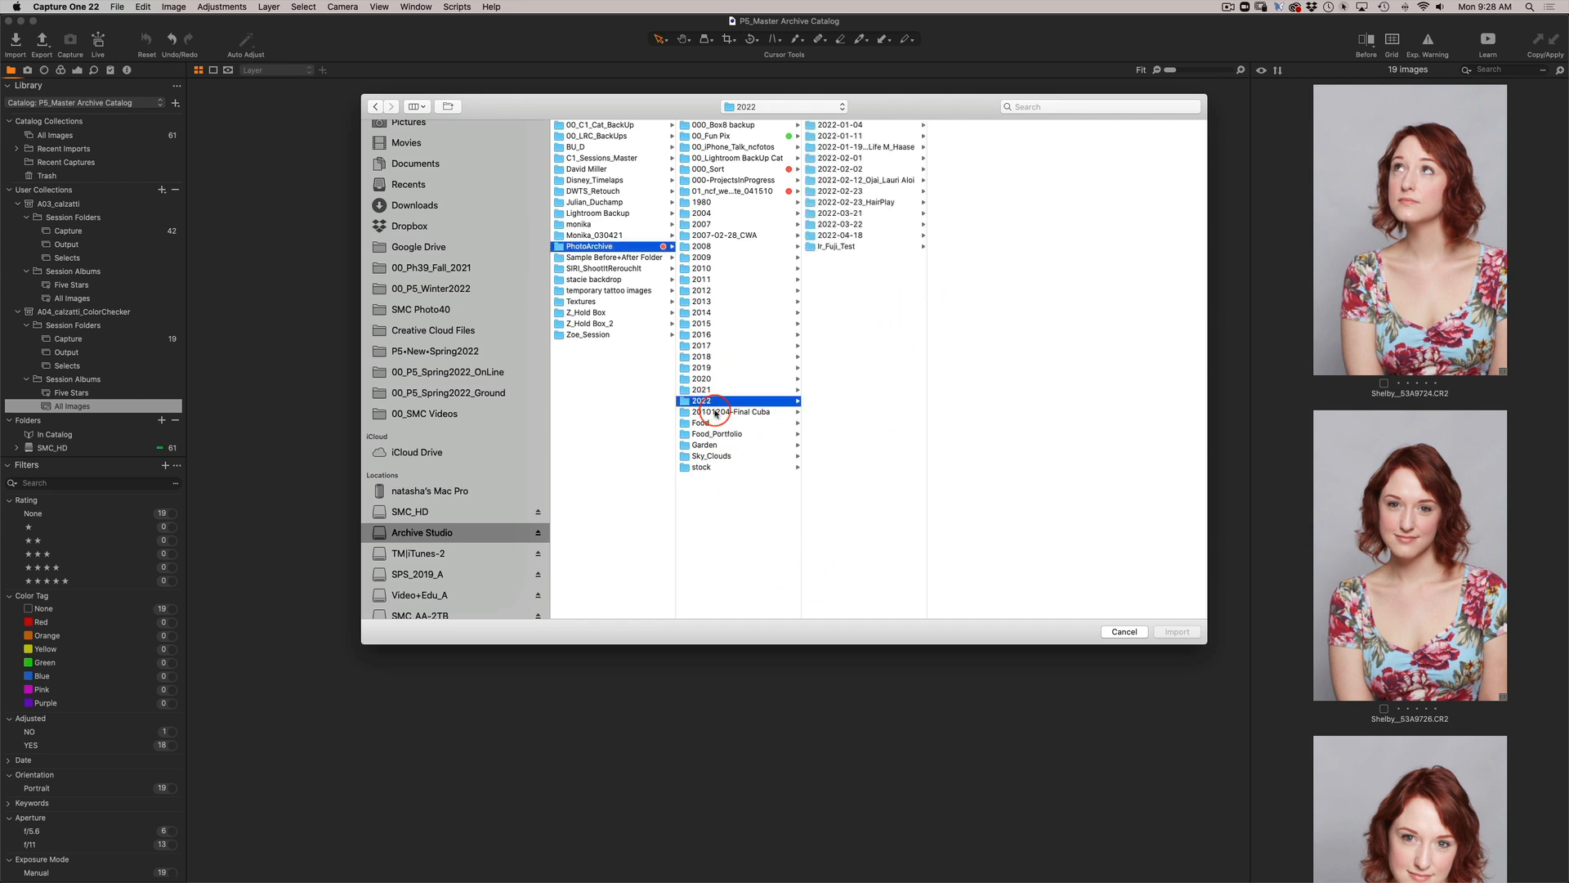
pyautogui.click(872, 202)
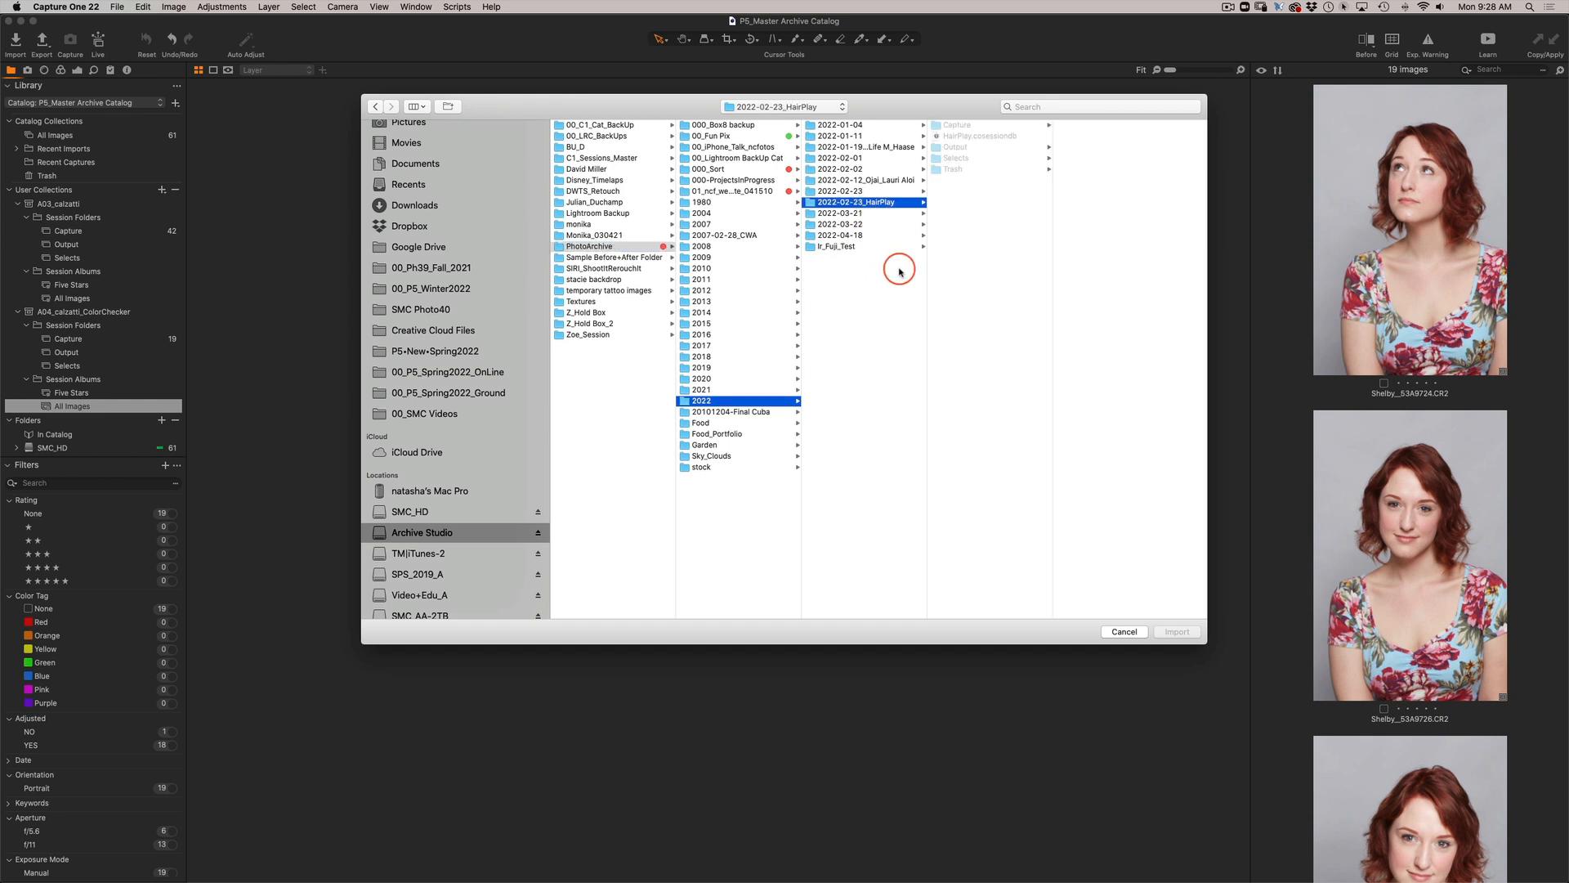
pyautogui.click(980, 135)
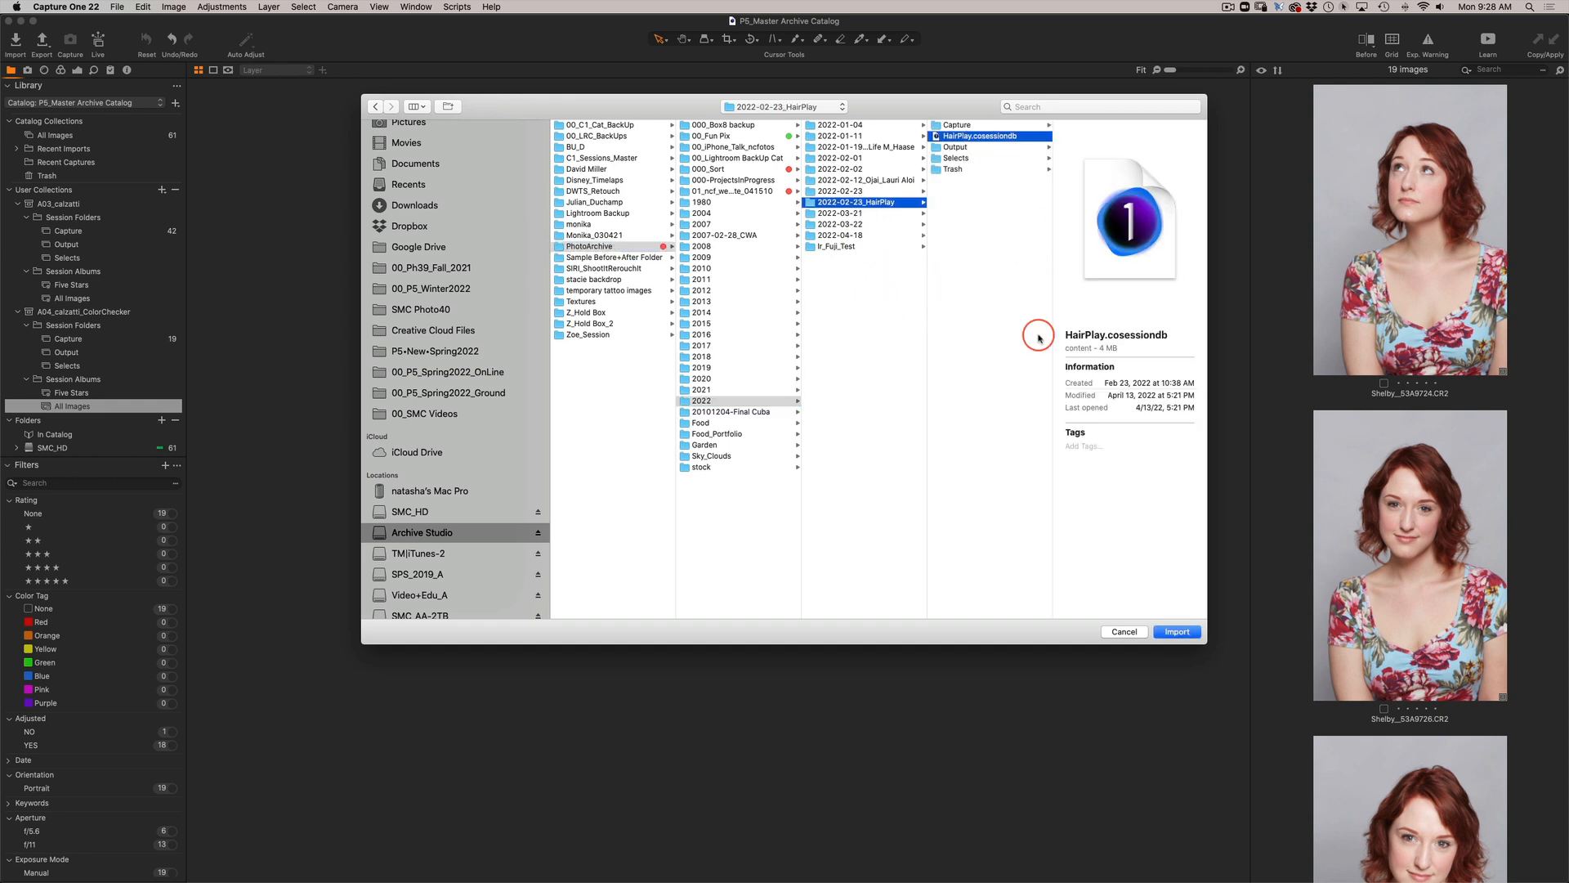
pyautogui.click(1177, 631)
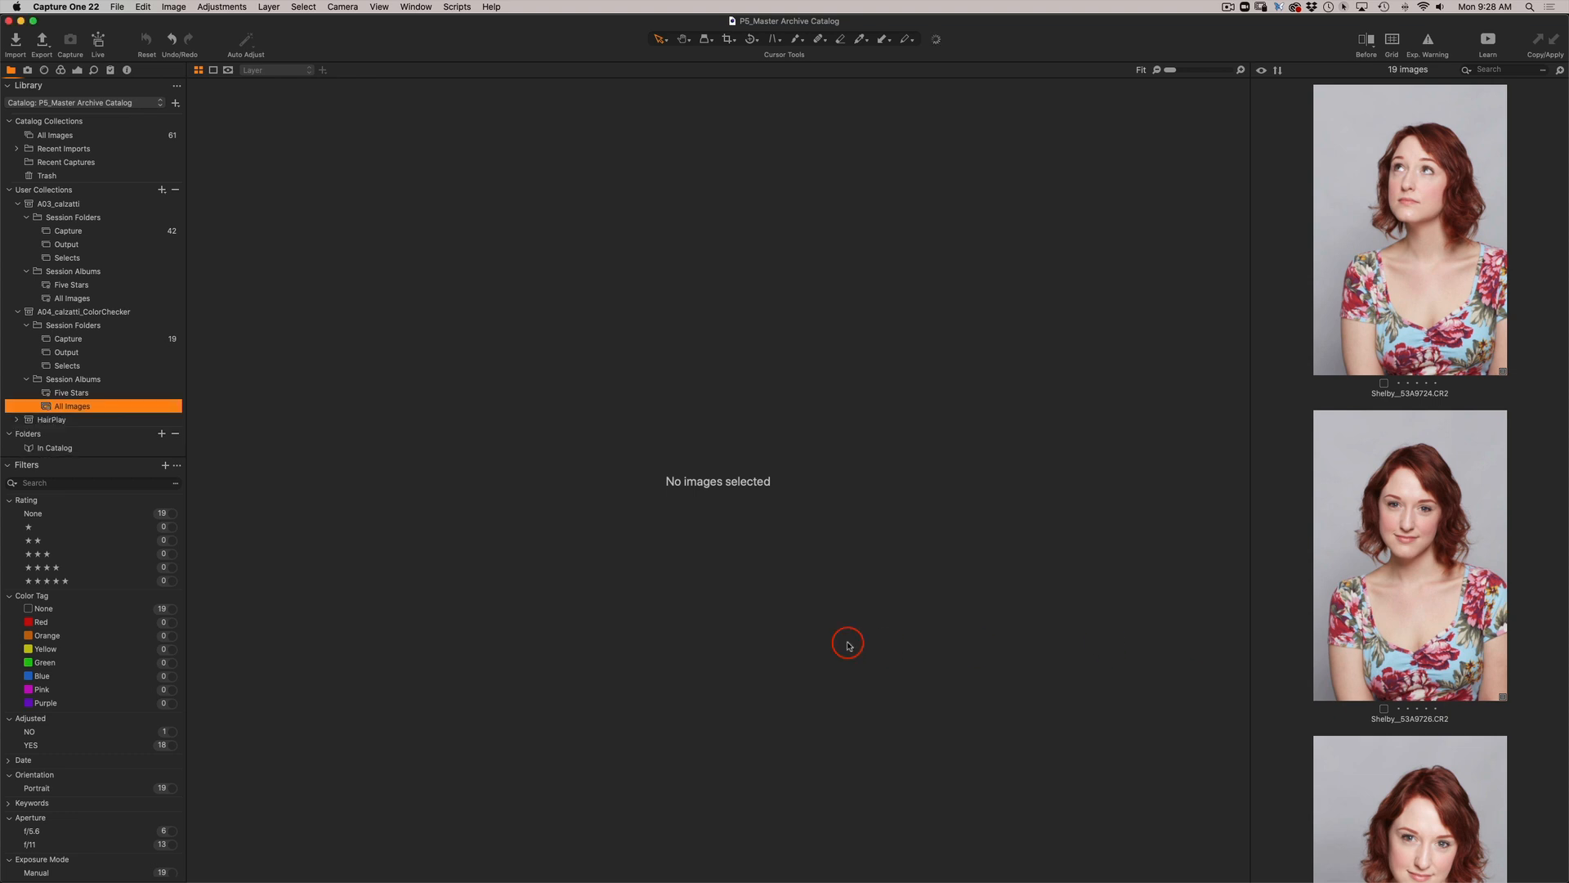
# Show the imported HairPlay session in the Library and expand it and its Session Albums.
pyautogui.scroll(-2, 76, 289)
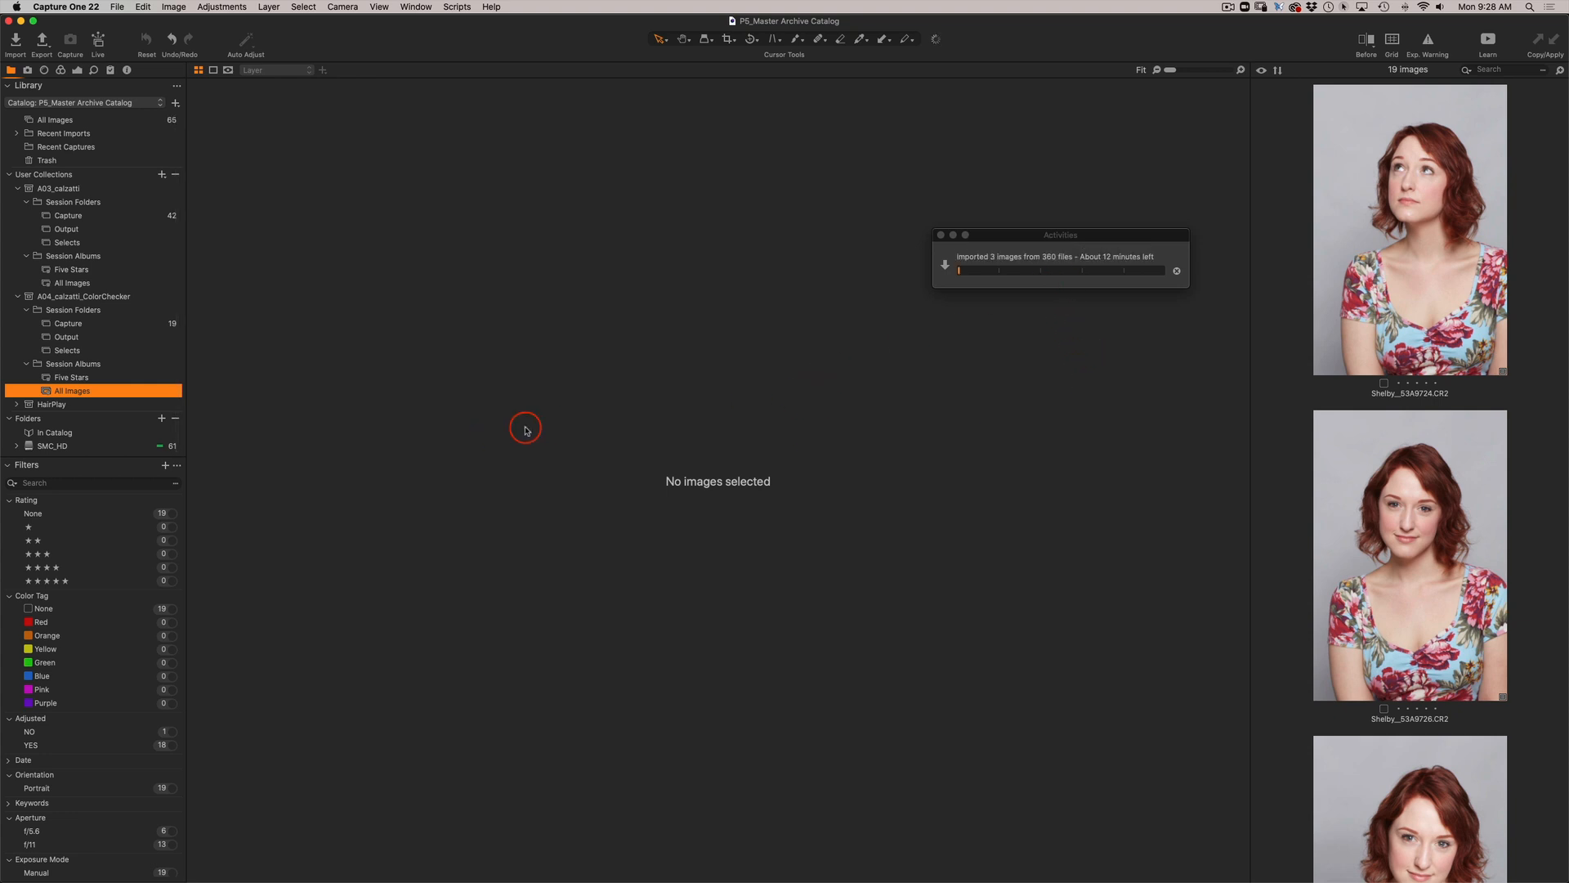
pyautogui.click(45, 406)
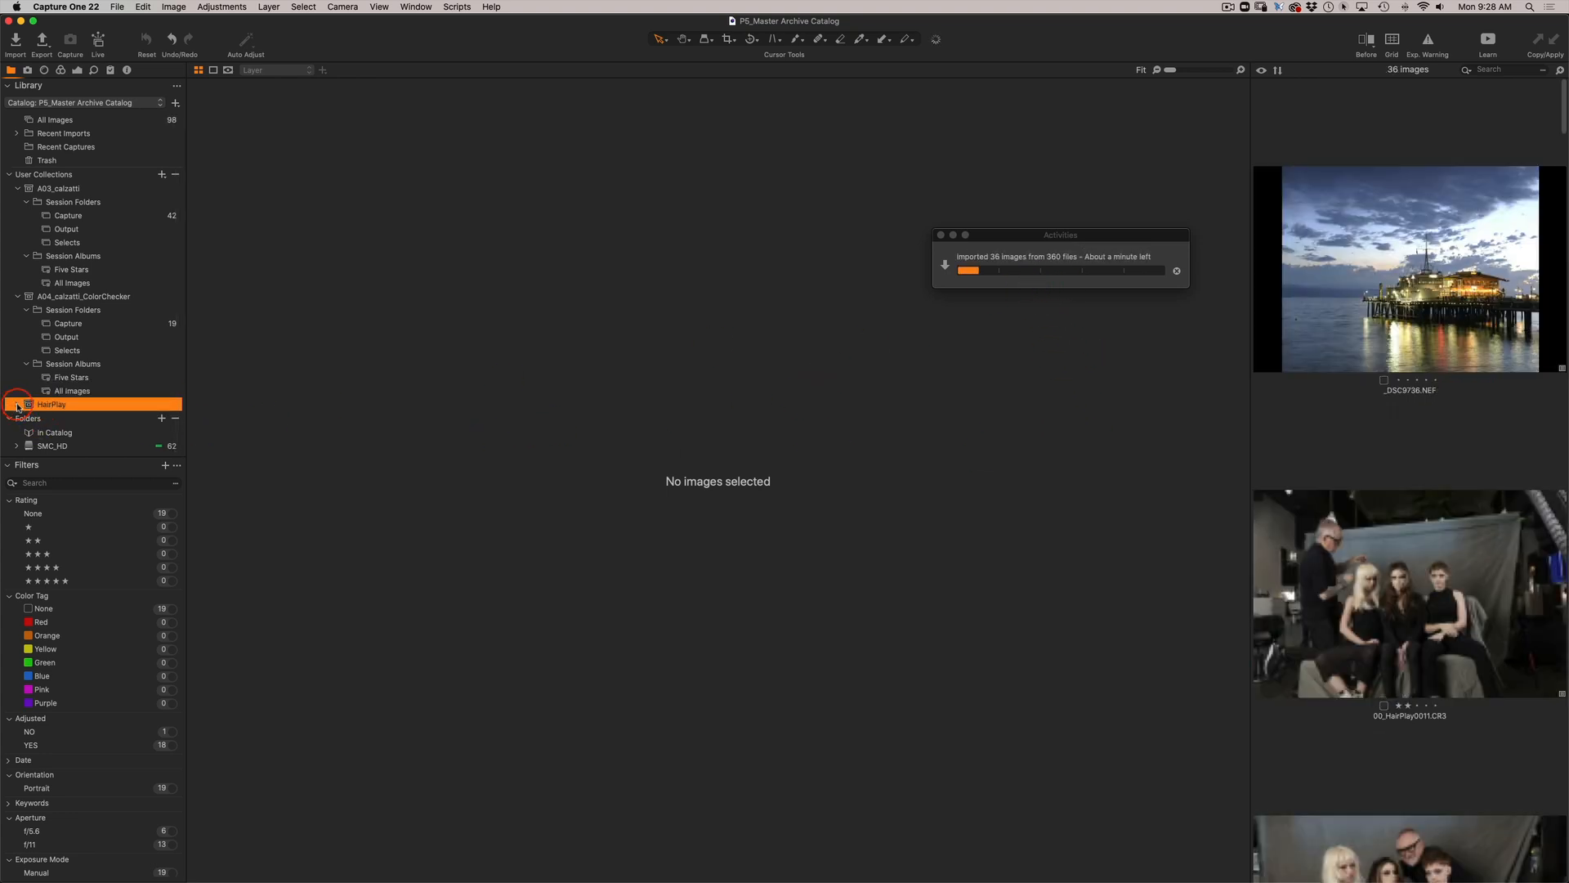
pyautogui.scroll(-3, 120, 365)
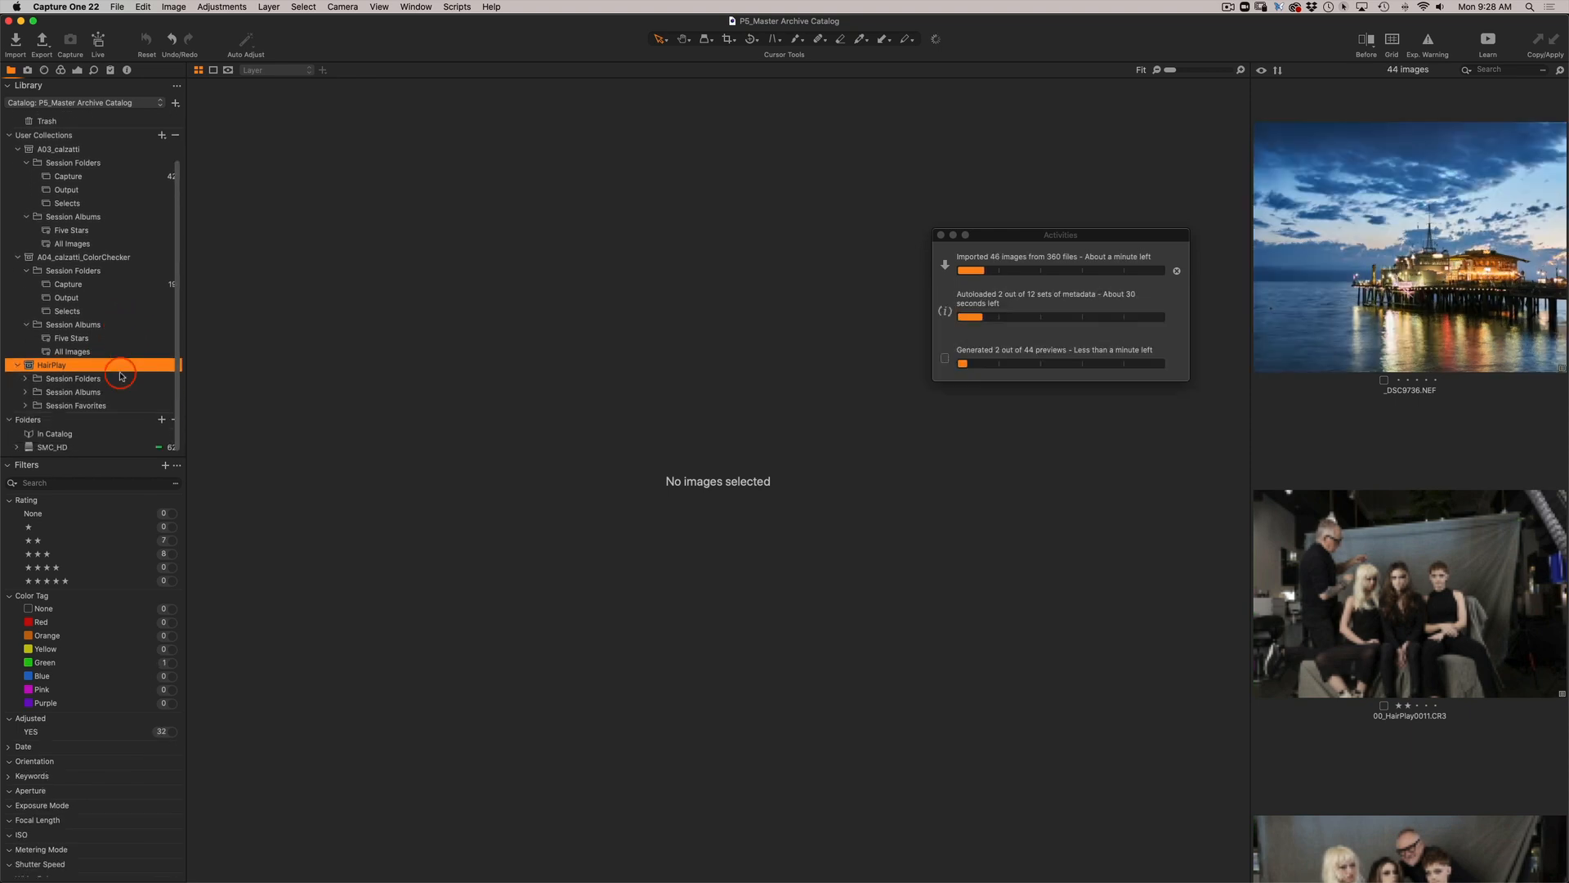
pyautogui.click(91, 377)
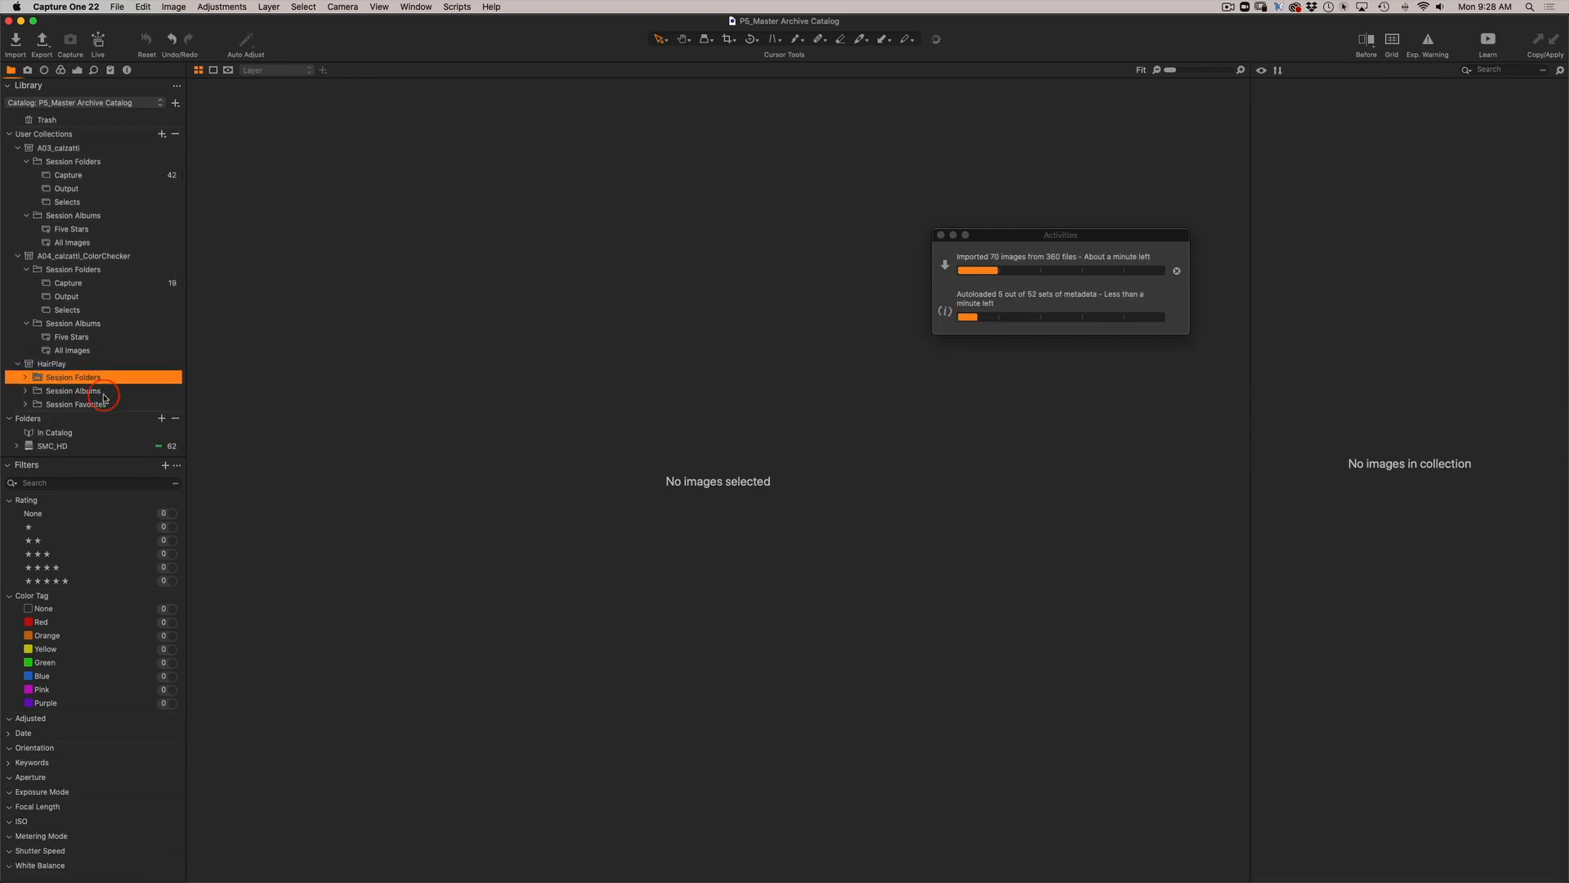
pyautogui.click(93, 397)
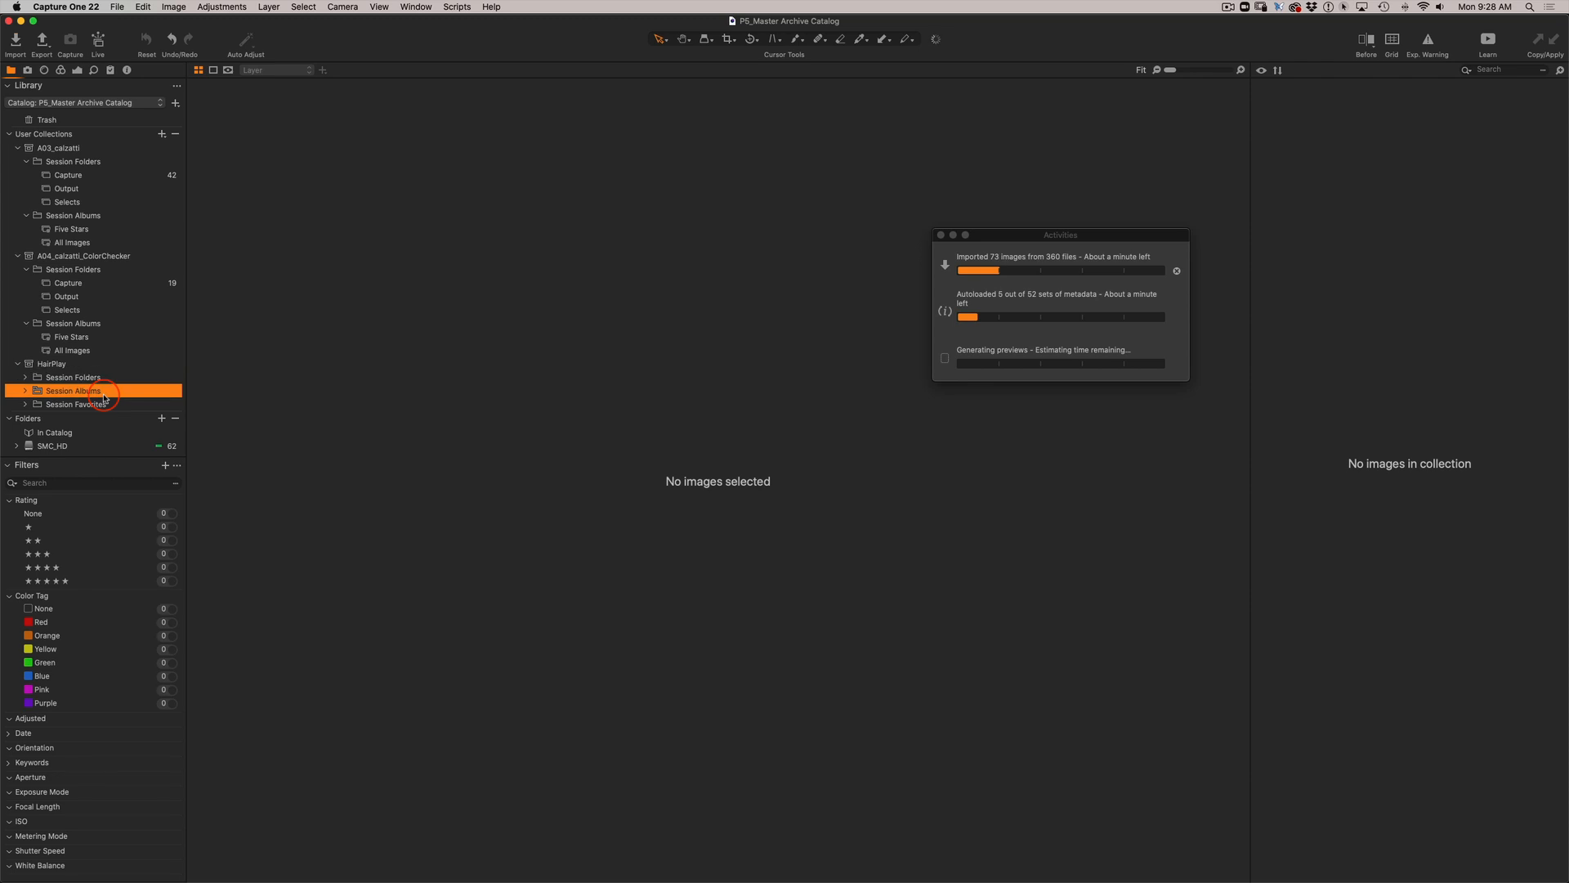
pyautogui.click(25, 394)
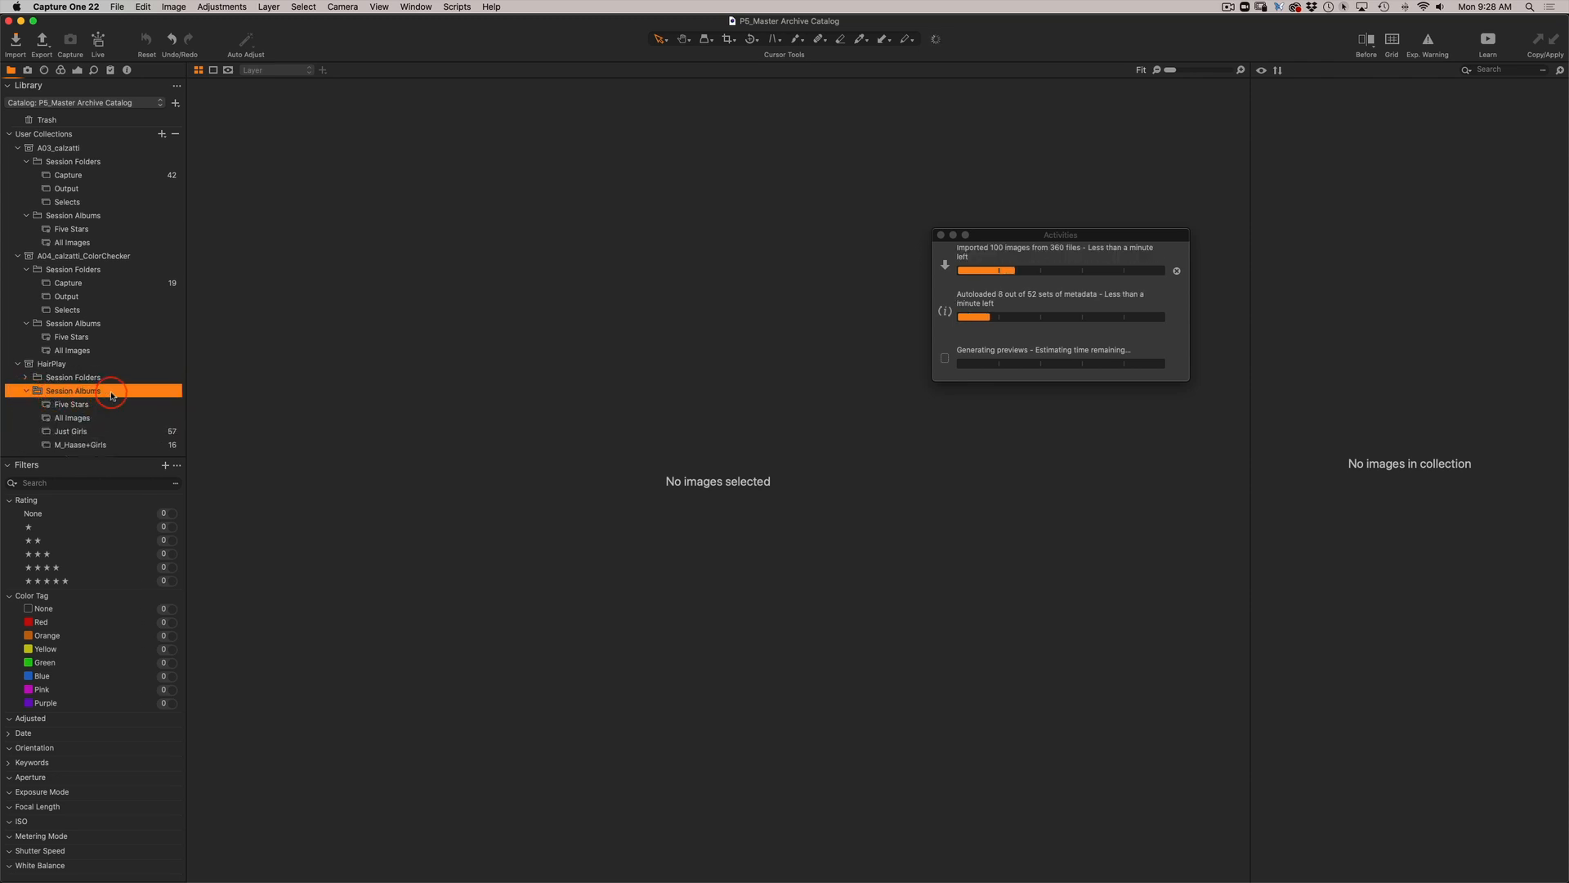
# View the HairPlay session's three custom albums: Just Girls and the two listed below it.
pyautogui.scroll(-2, 113, 395)
pyautogui.scroll(-1, 112, 396)
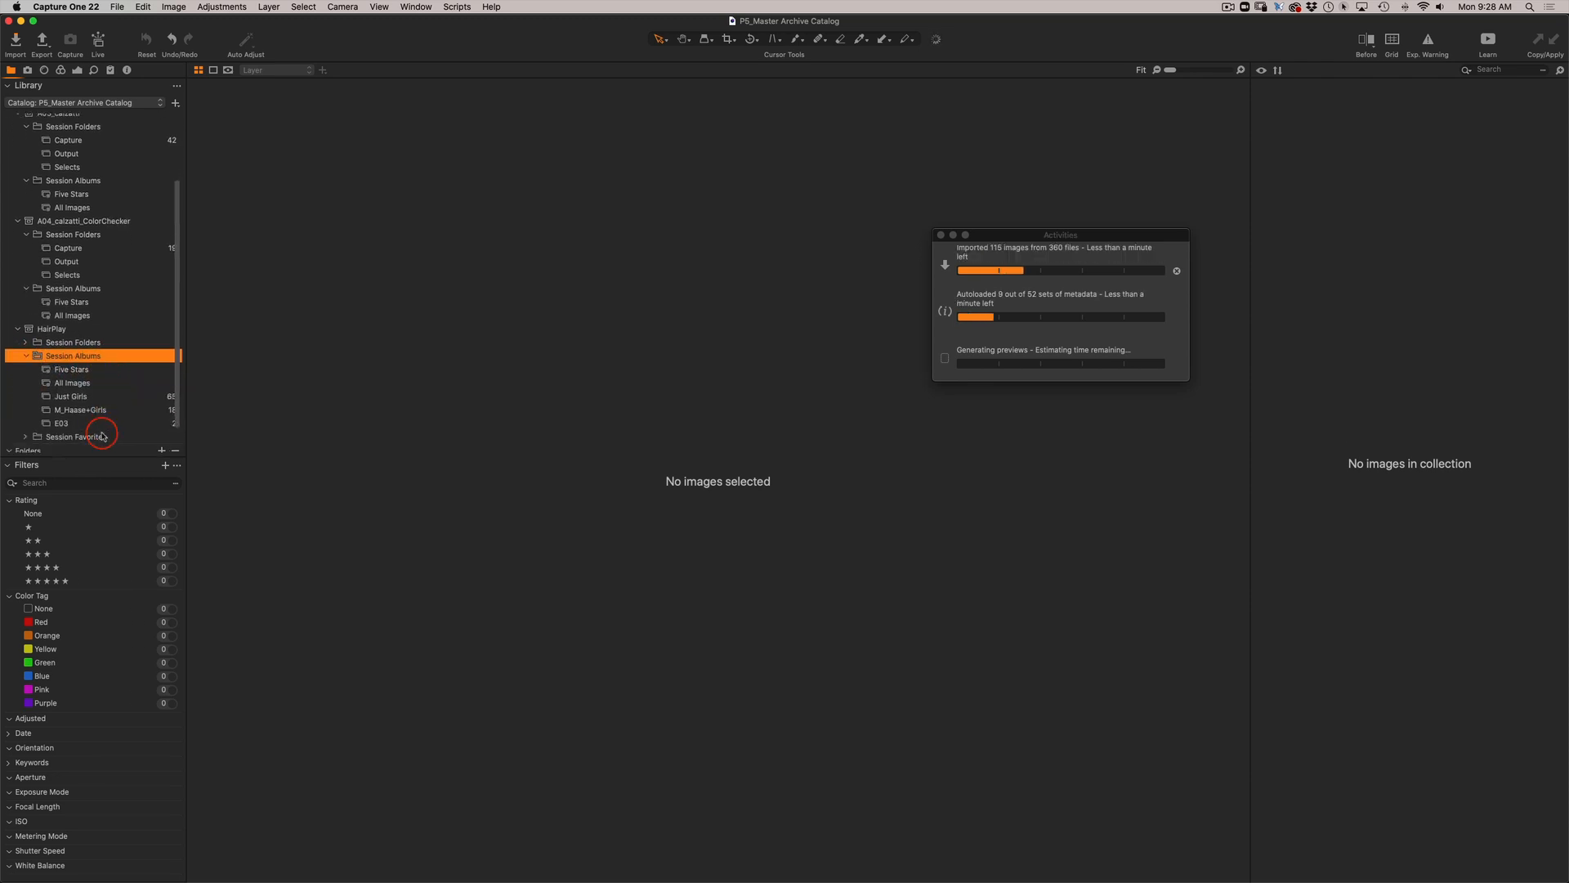
pyautogui.click(92, 410)
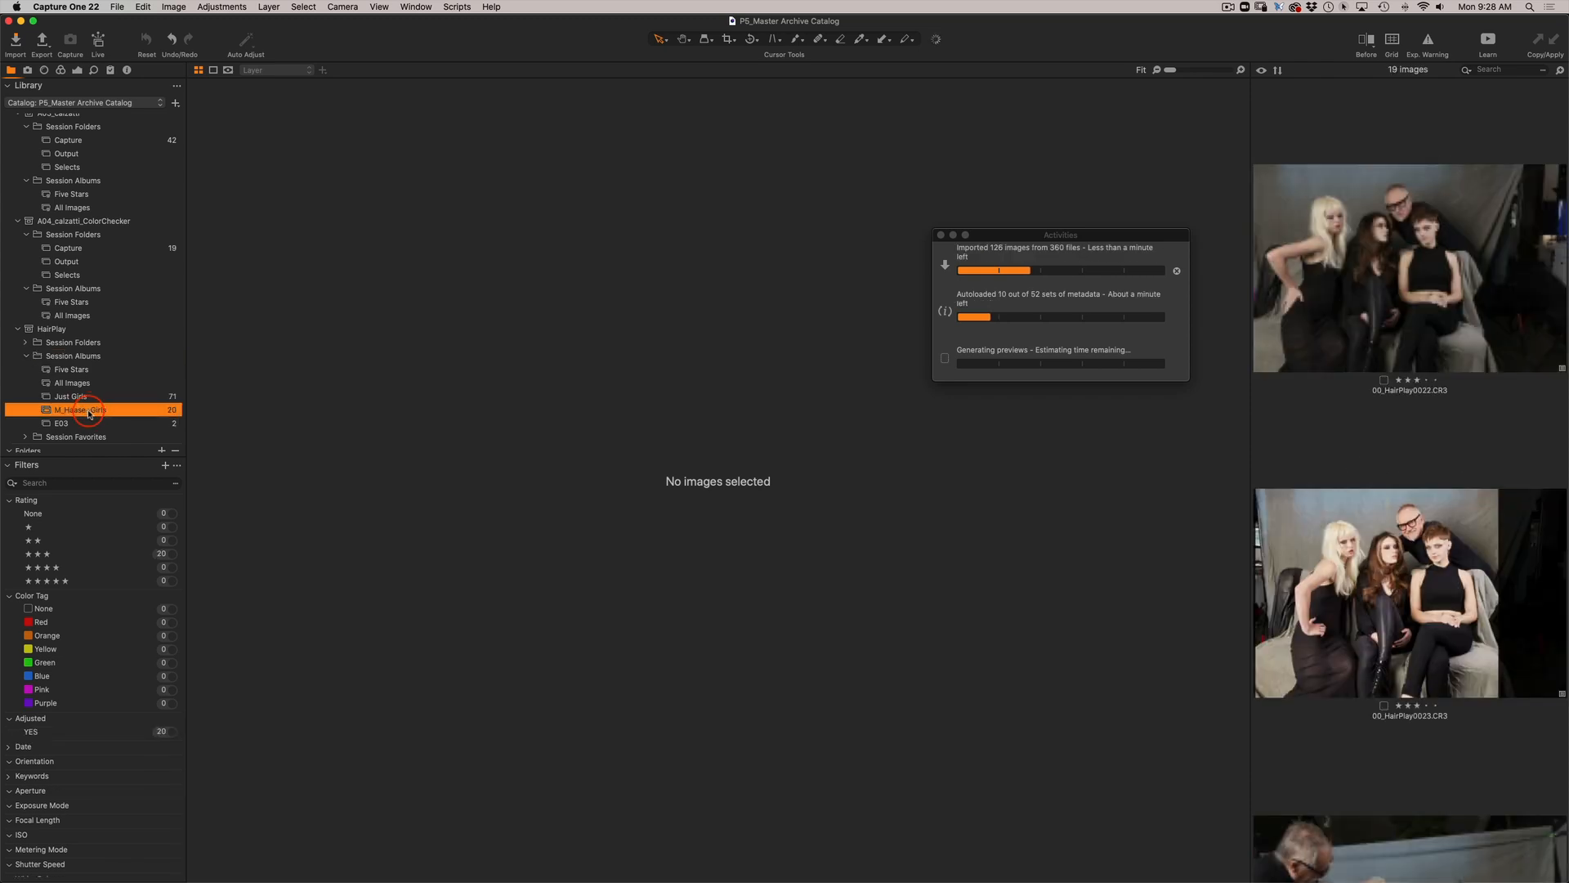
pyautogui.click(86, 398)
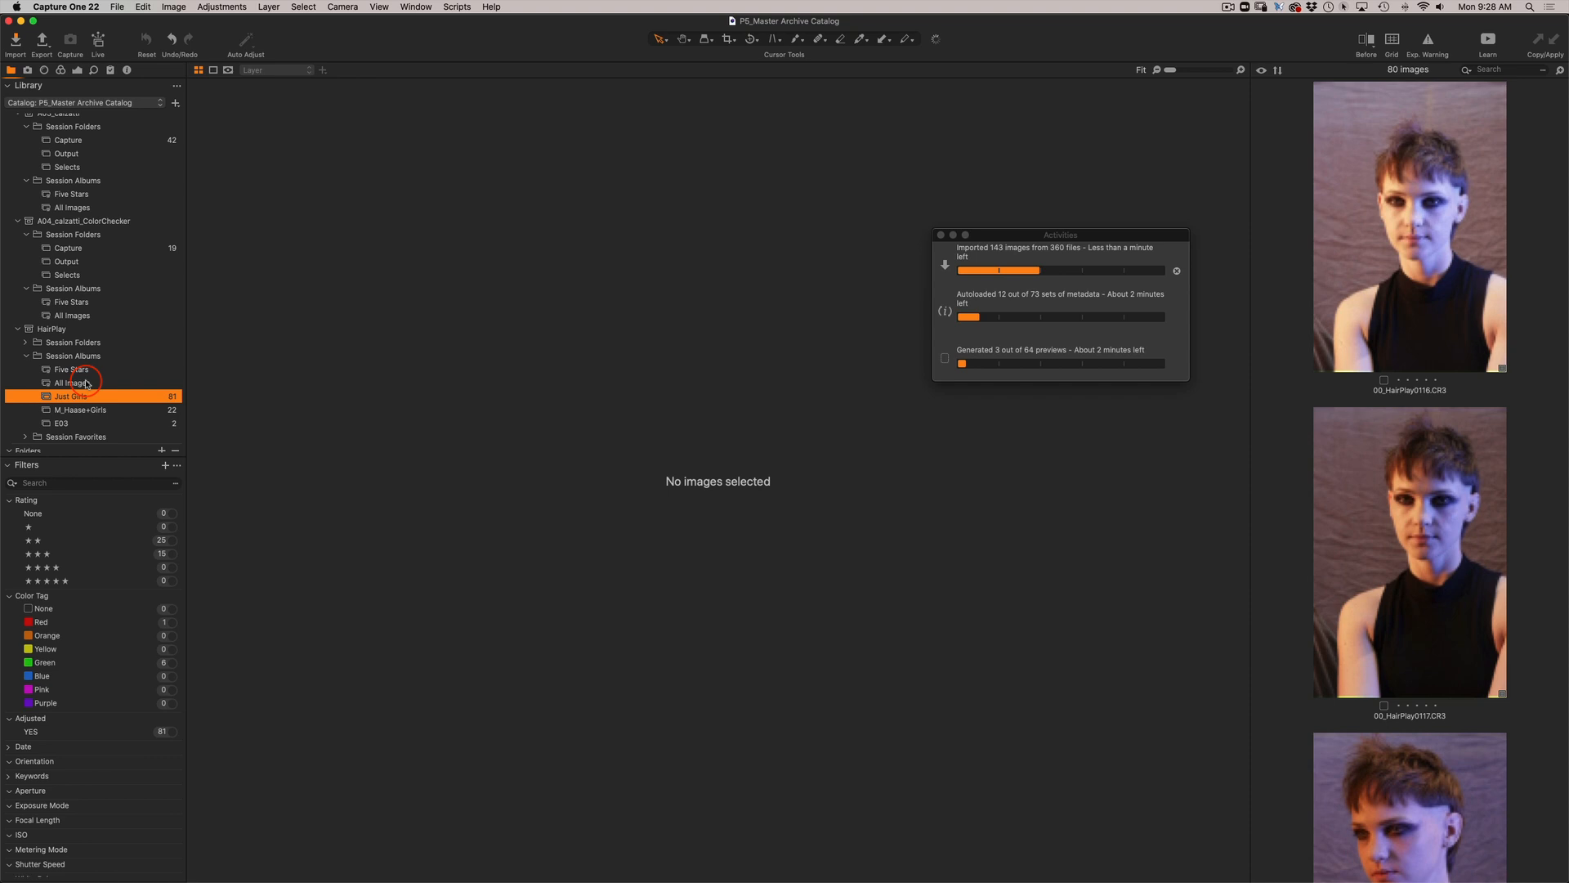
pyautogui.click(66, 424)
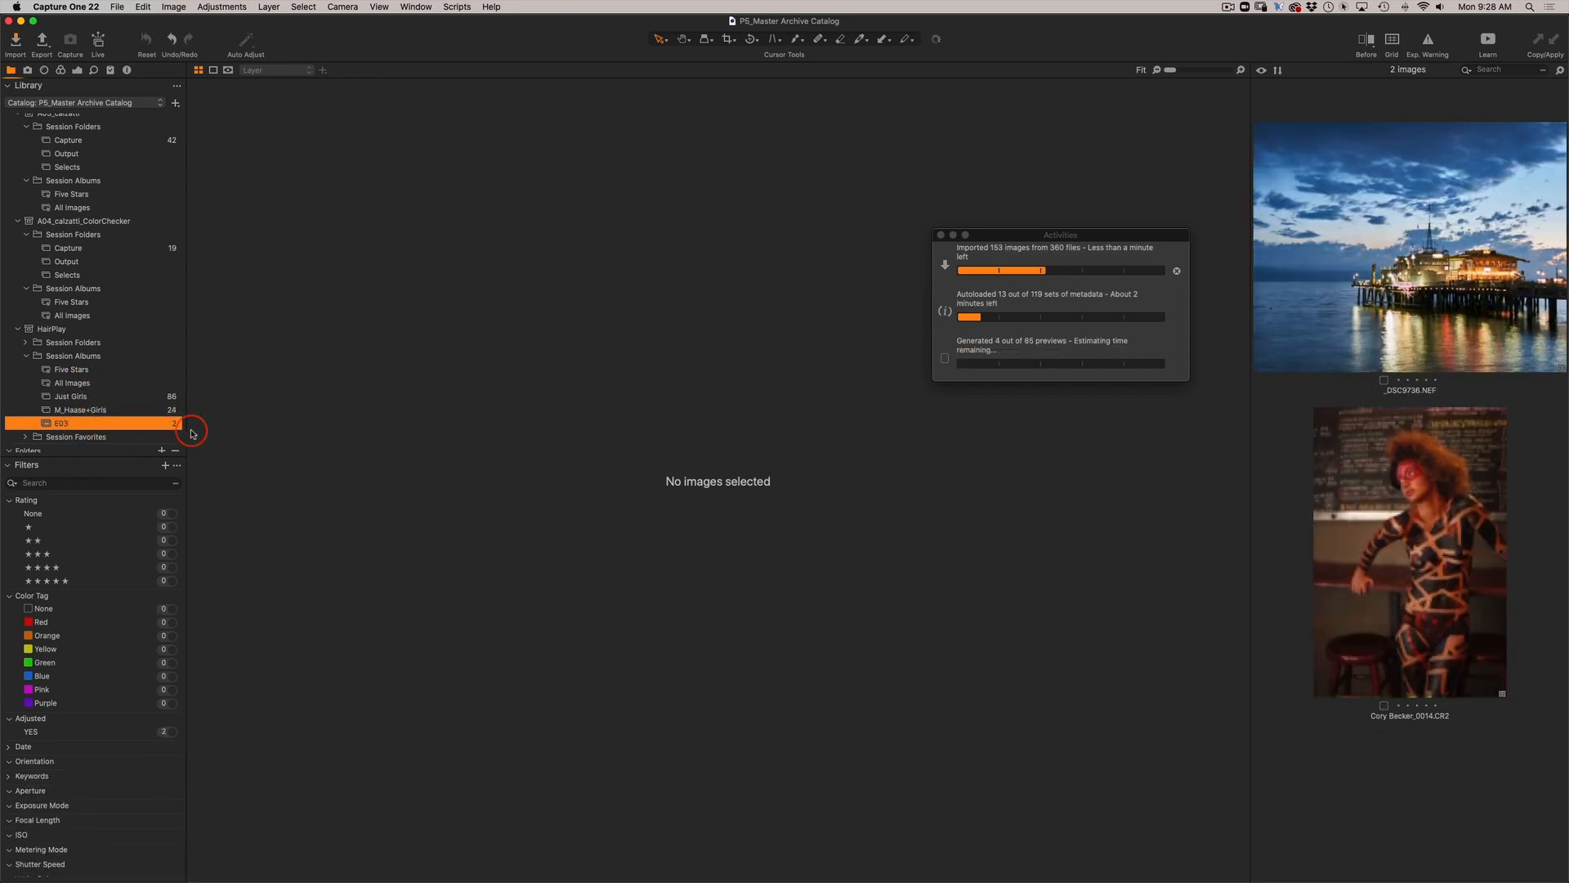
# Expand the HairPlay session's Session Favorites, check Shot-1 and Shot-2, and browse the LightTest images.
pyautogui.scroll(-2, 49, 409)
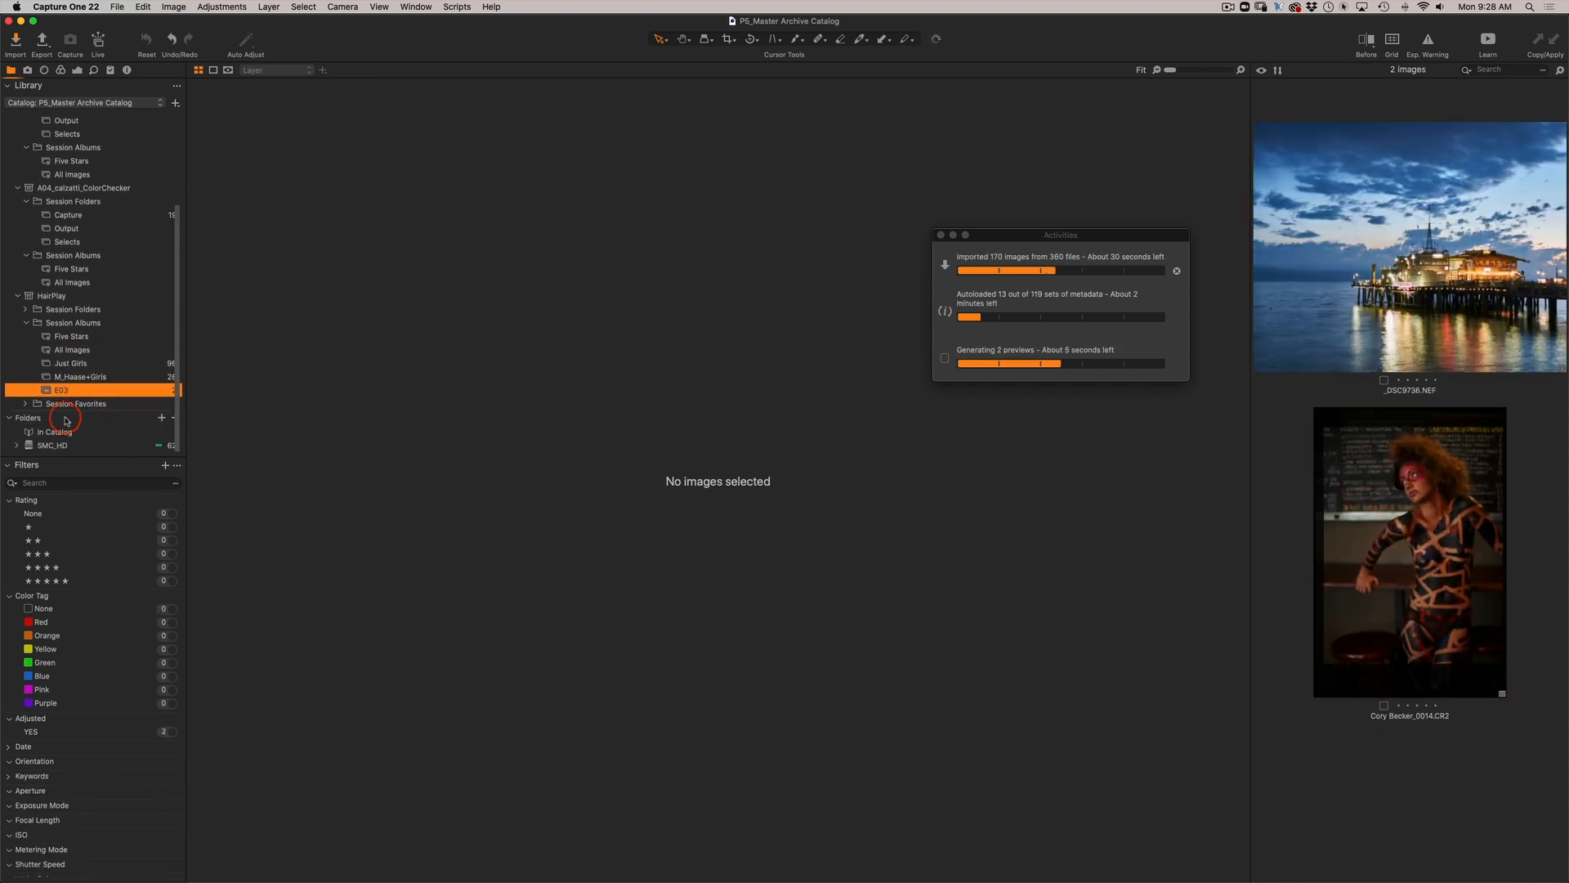
pyautogui.click(25, 404)
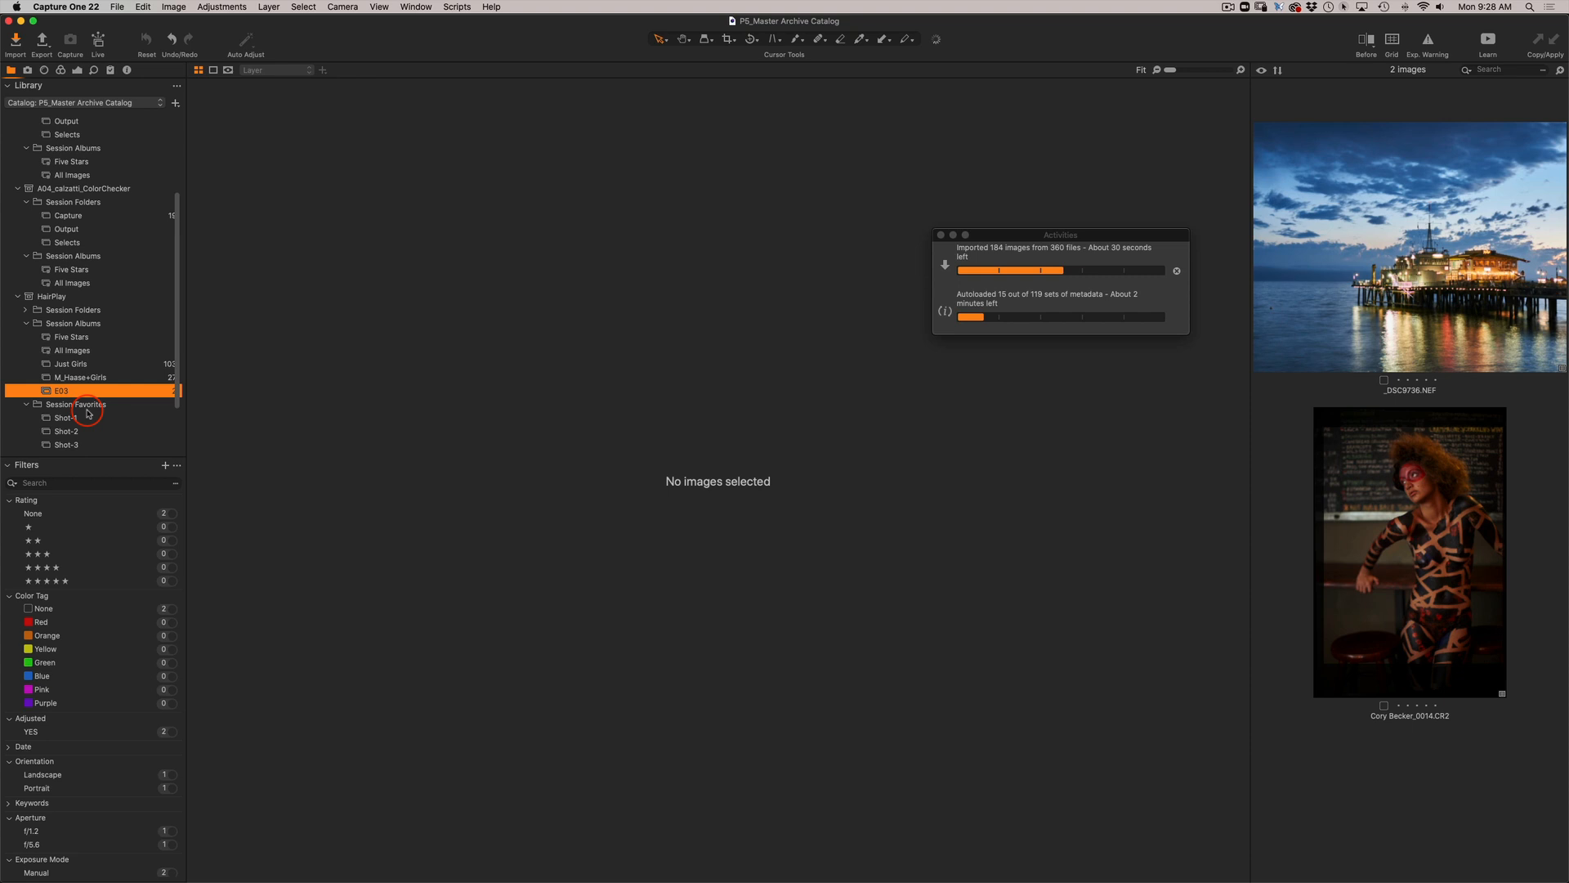
pyautogui.scroll(-1, 49, 405)
pyautogui.click(74, 400)
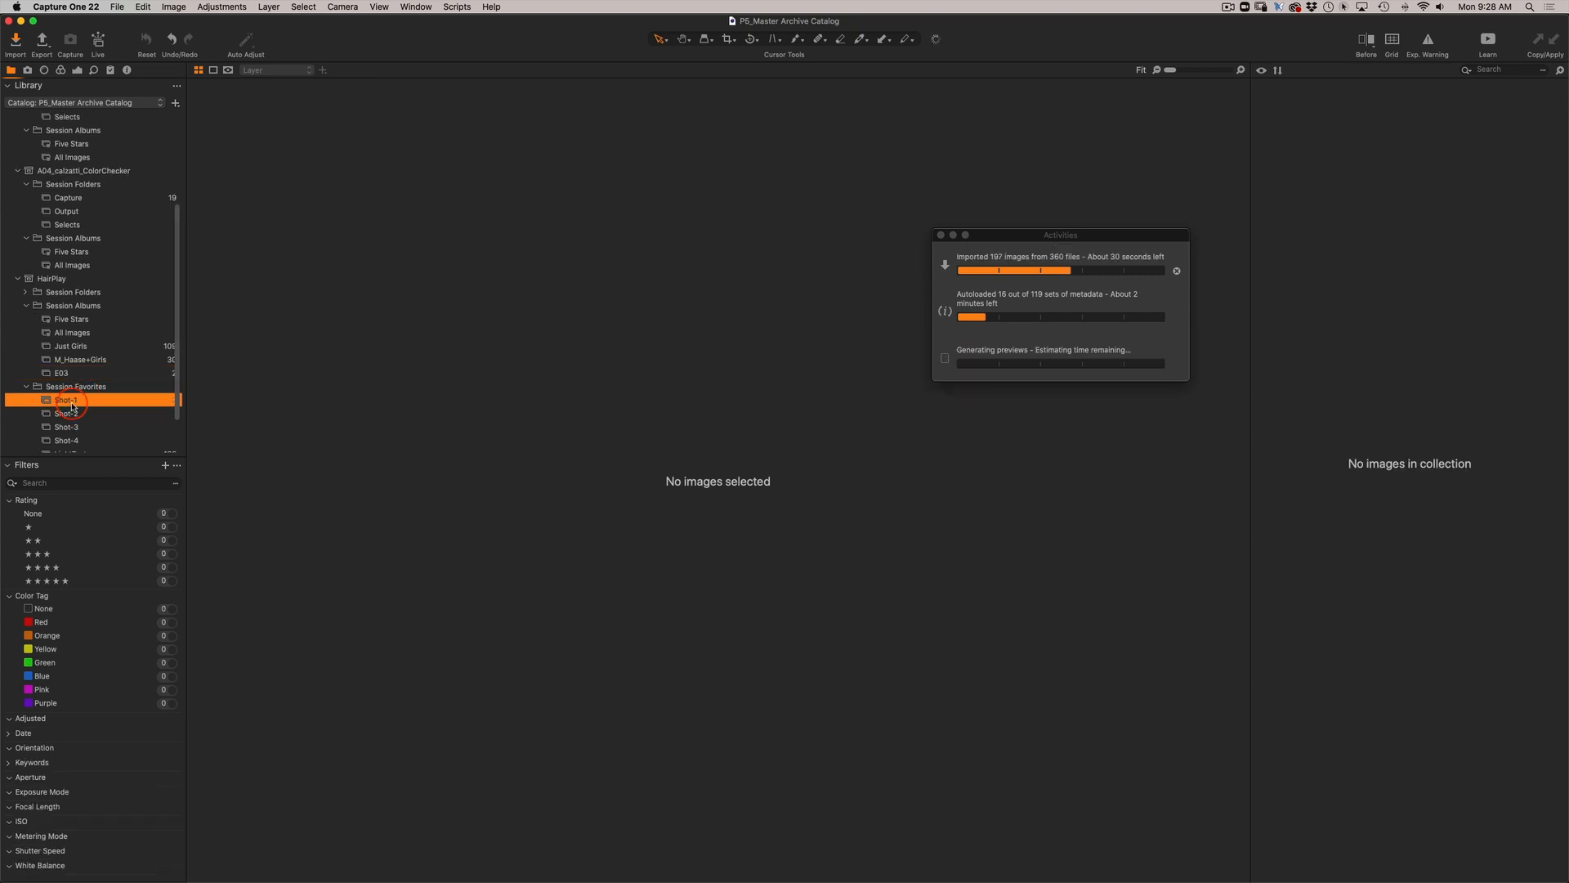
pyautogui.click(77, 417)
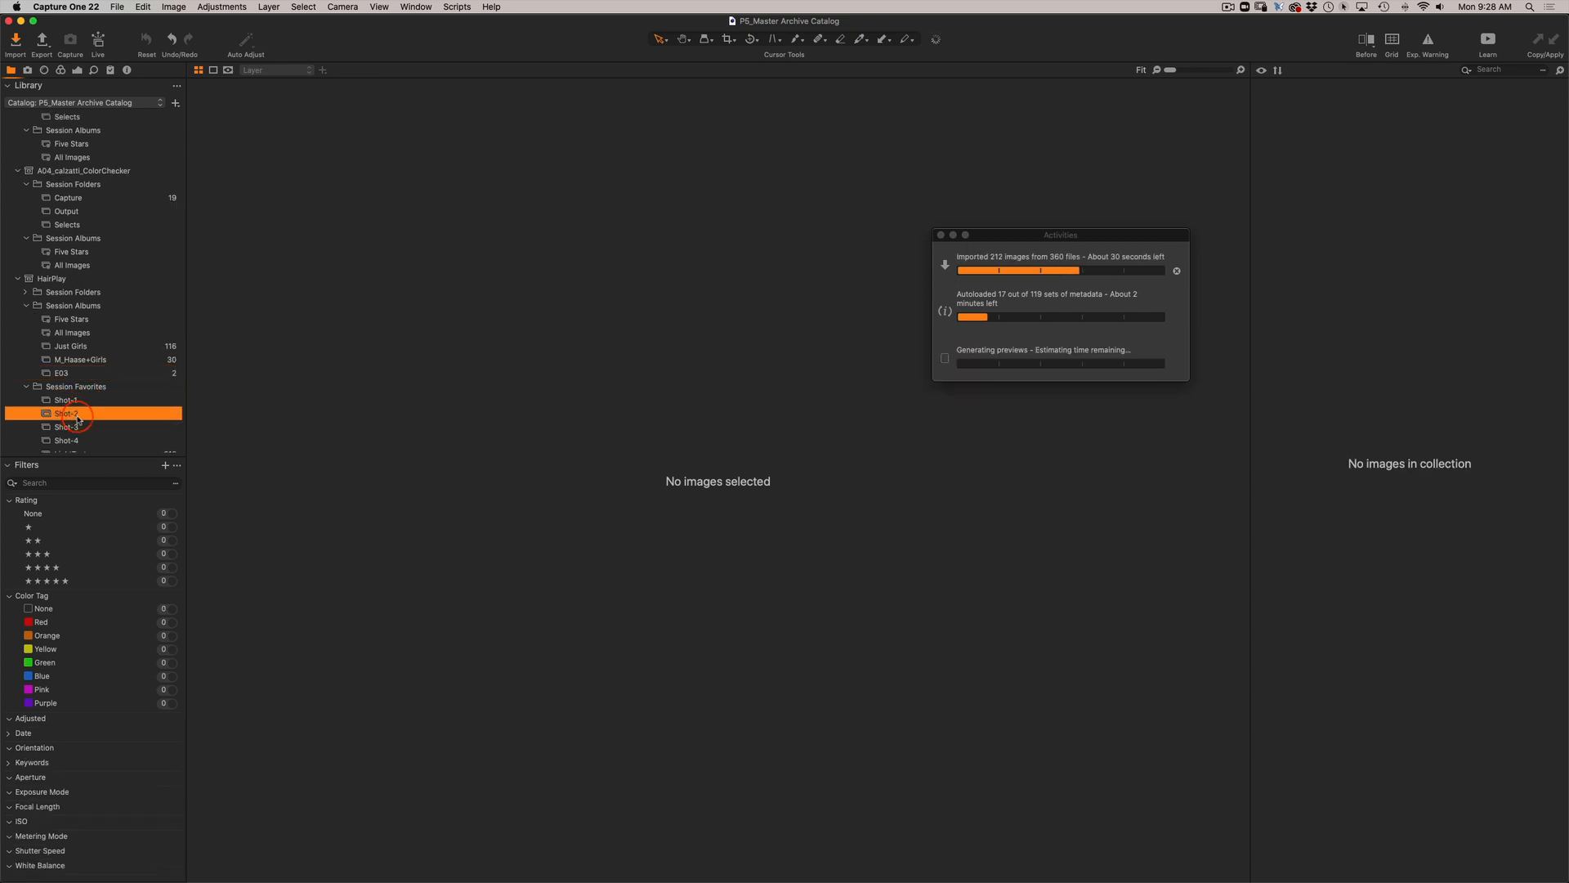
pyautogui.scroll(-2, 96, 413)
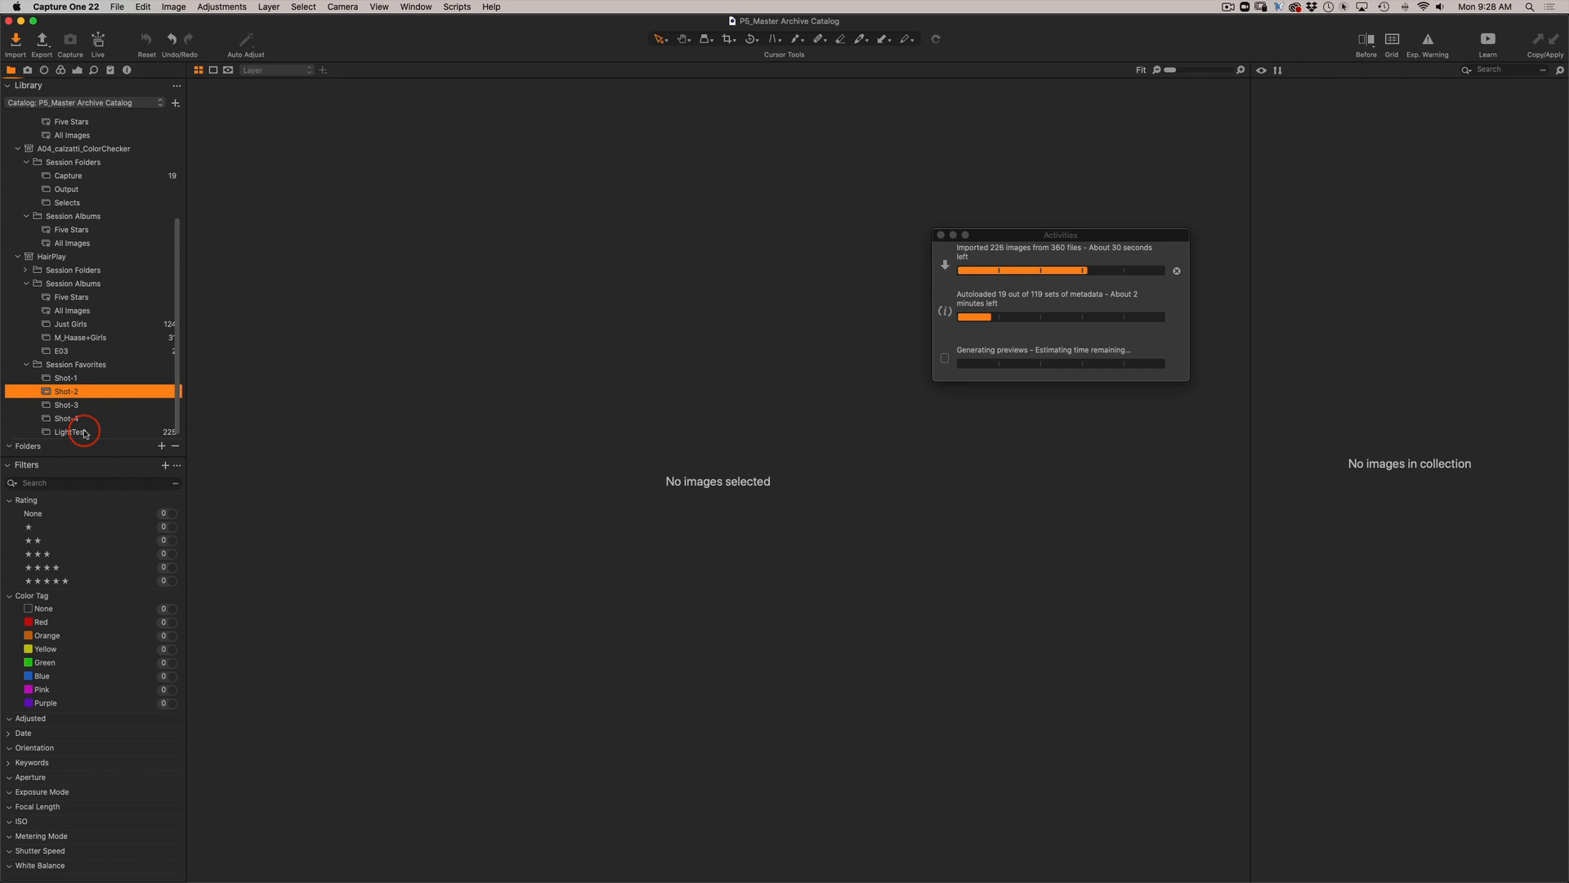
pyautogui.click(84, 433)
pyautogui.click(221, 456)
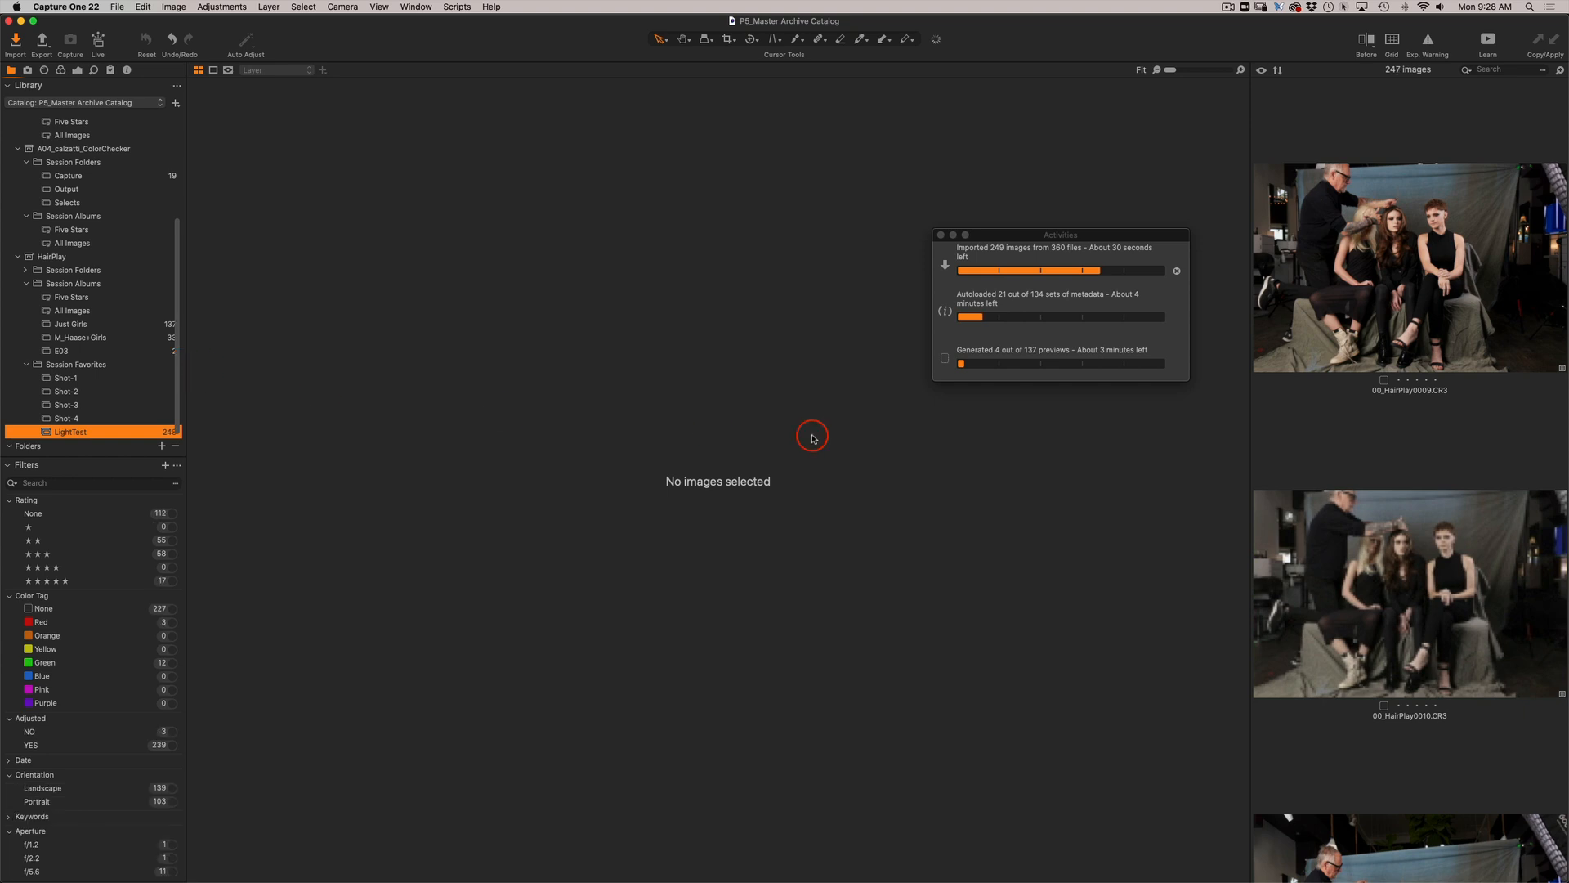
pyautogui.scroll(-10, 1393, 541)
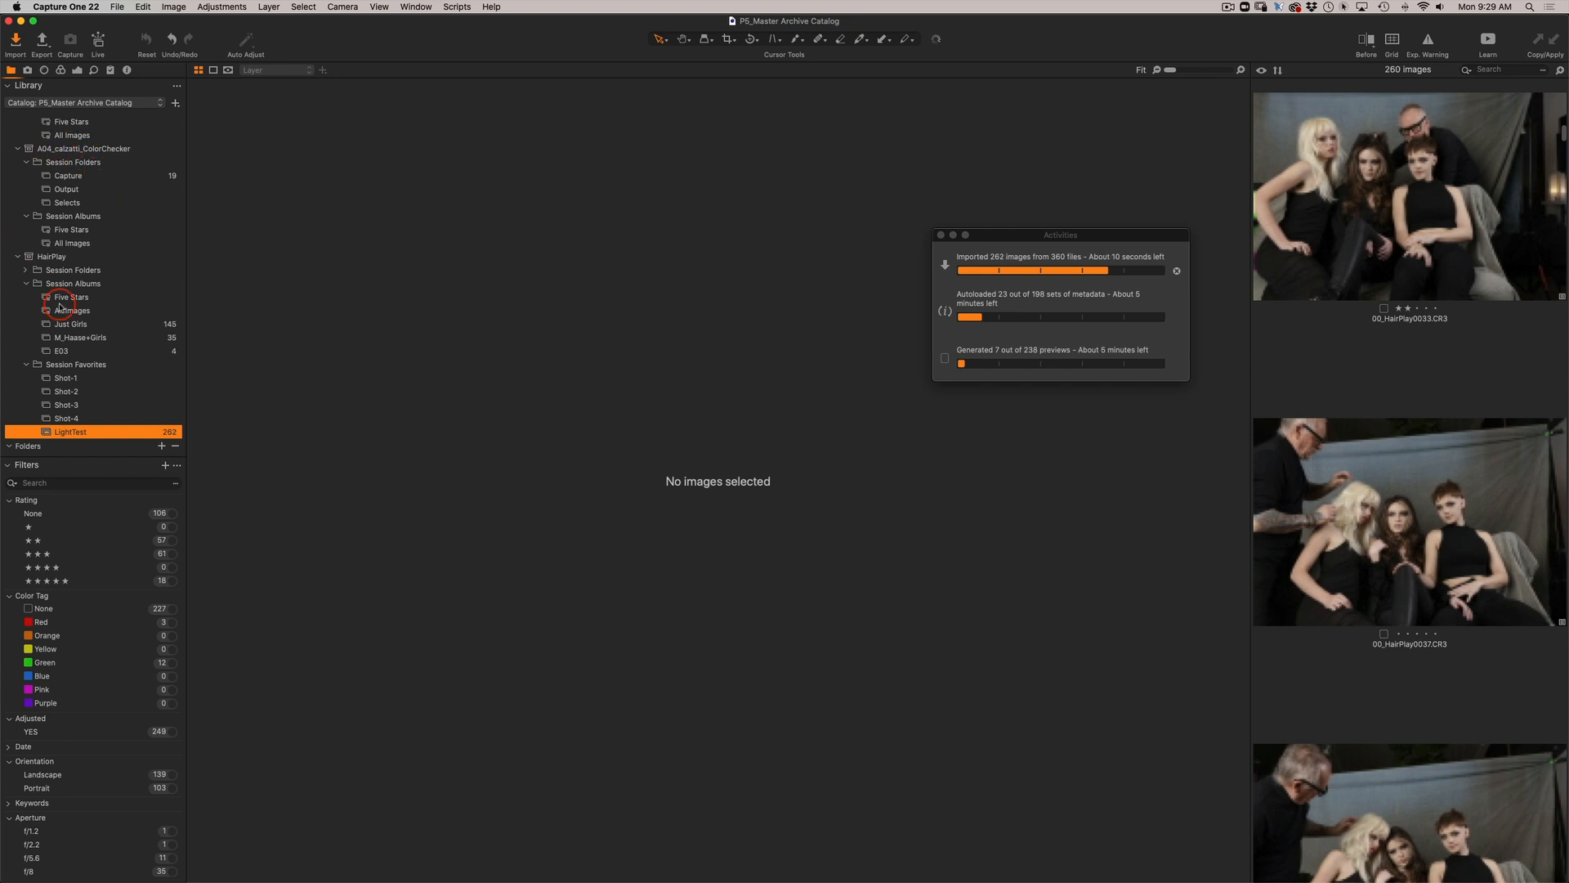
pyautogui.scroll(5, 60, 306)
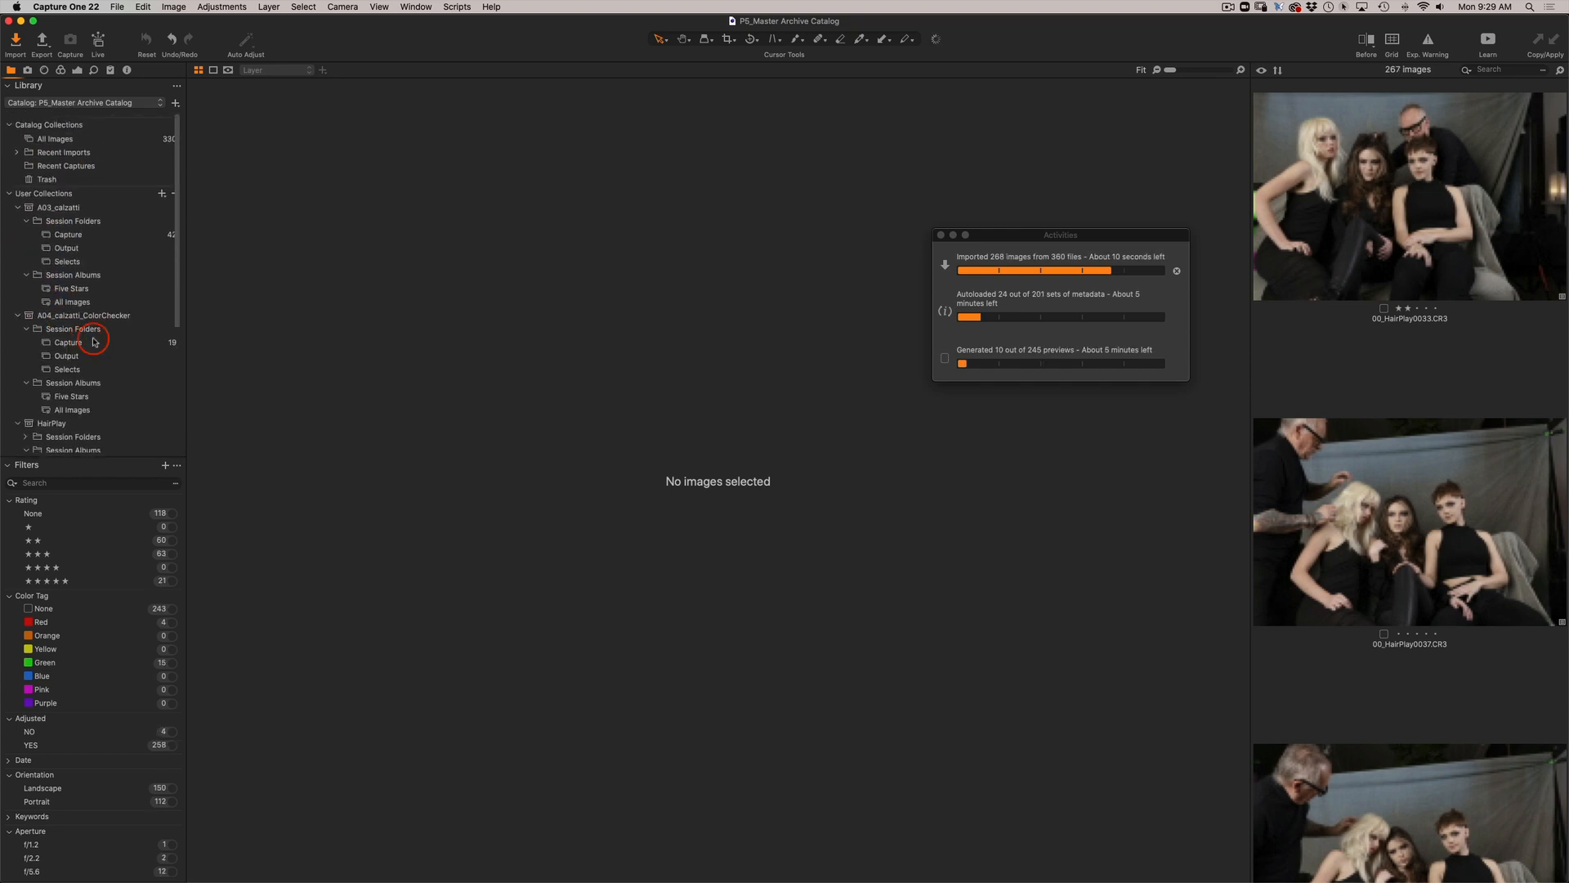
# Collapse the A03 session's Session Folders and view that session's images, followed by the catalog's All Images collection.
pyautogui.click(29, 219)
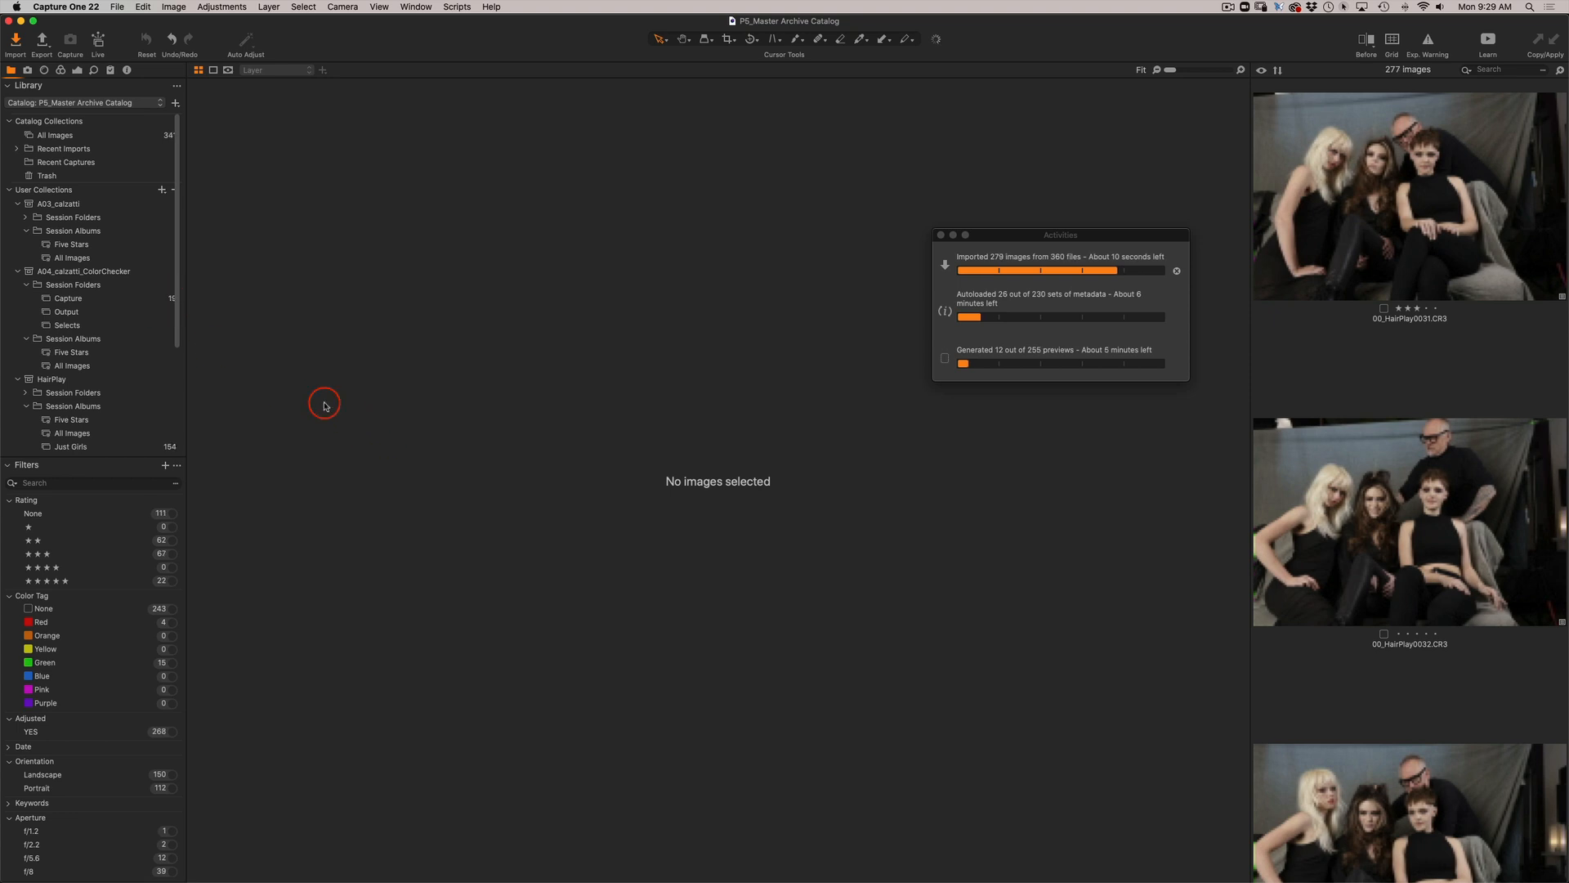
pyautogui.click(80, 204)
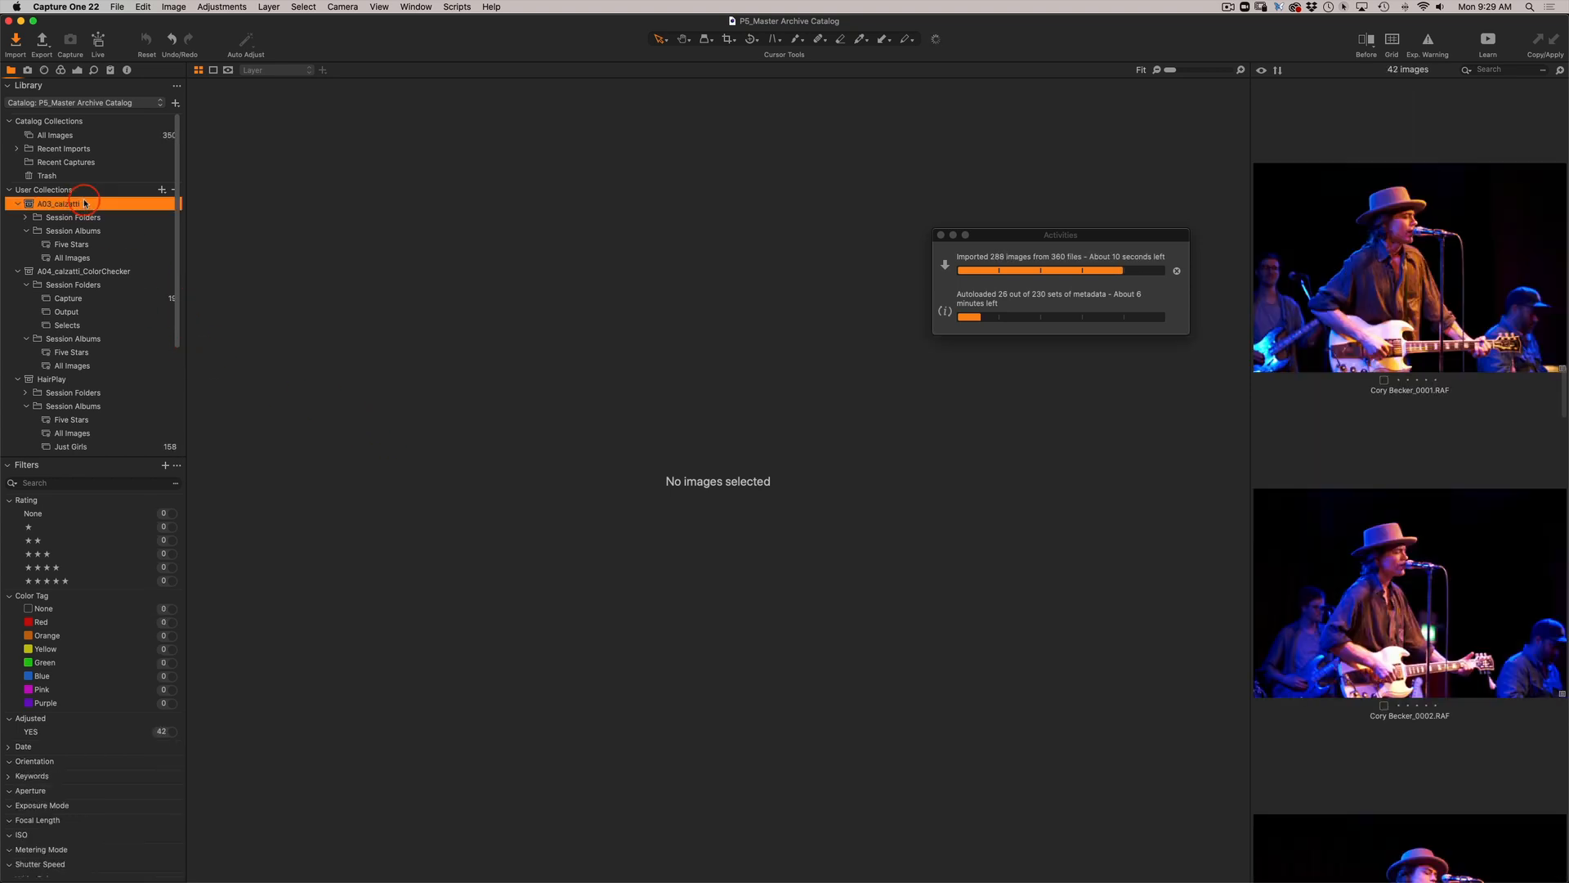
pyautogui.click(79, 136)
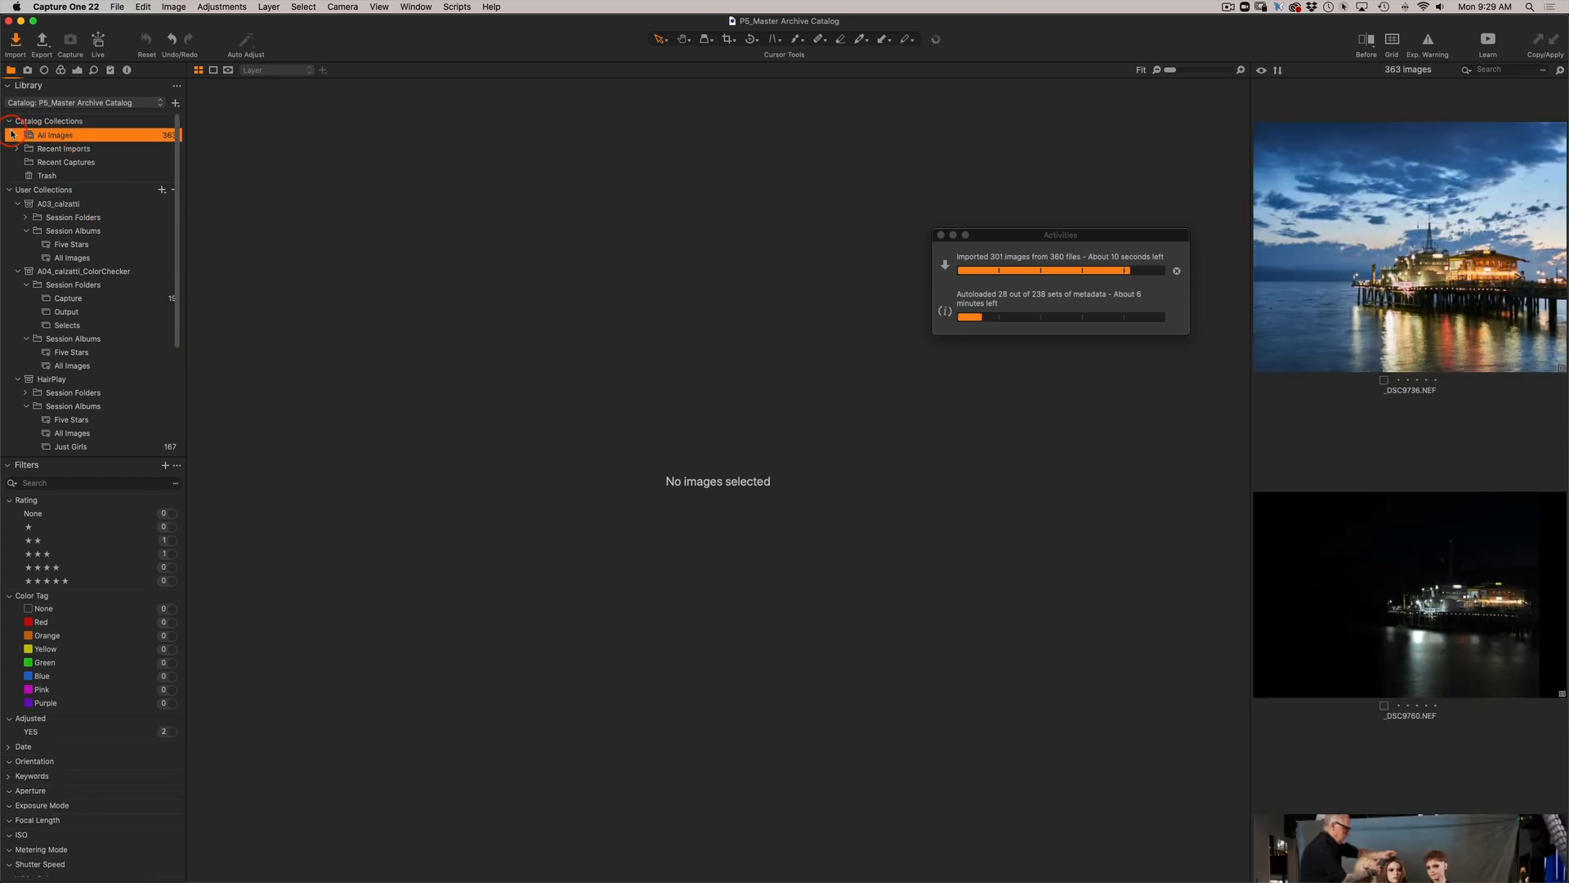
pyautogui.click(1480, 70)
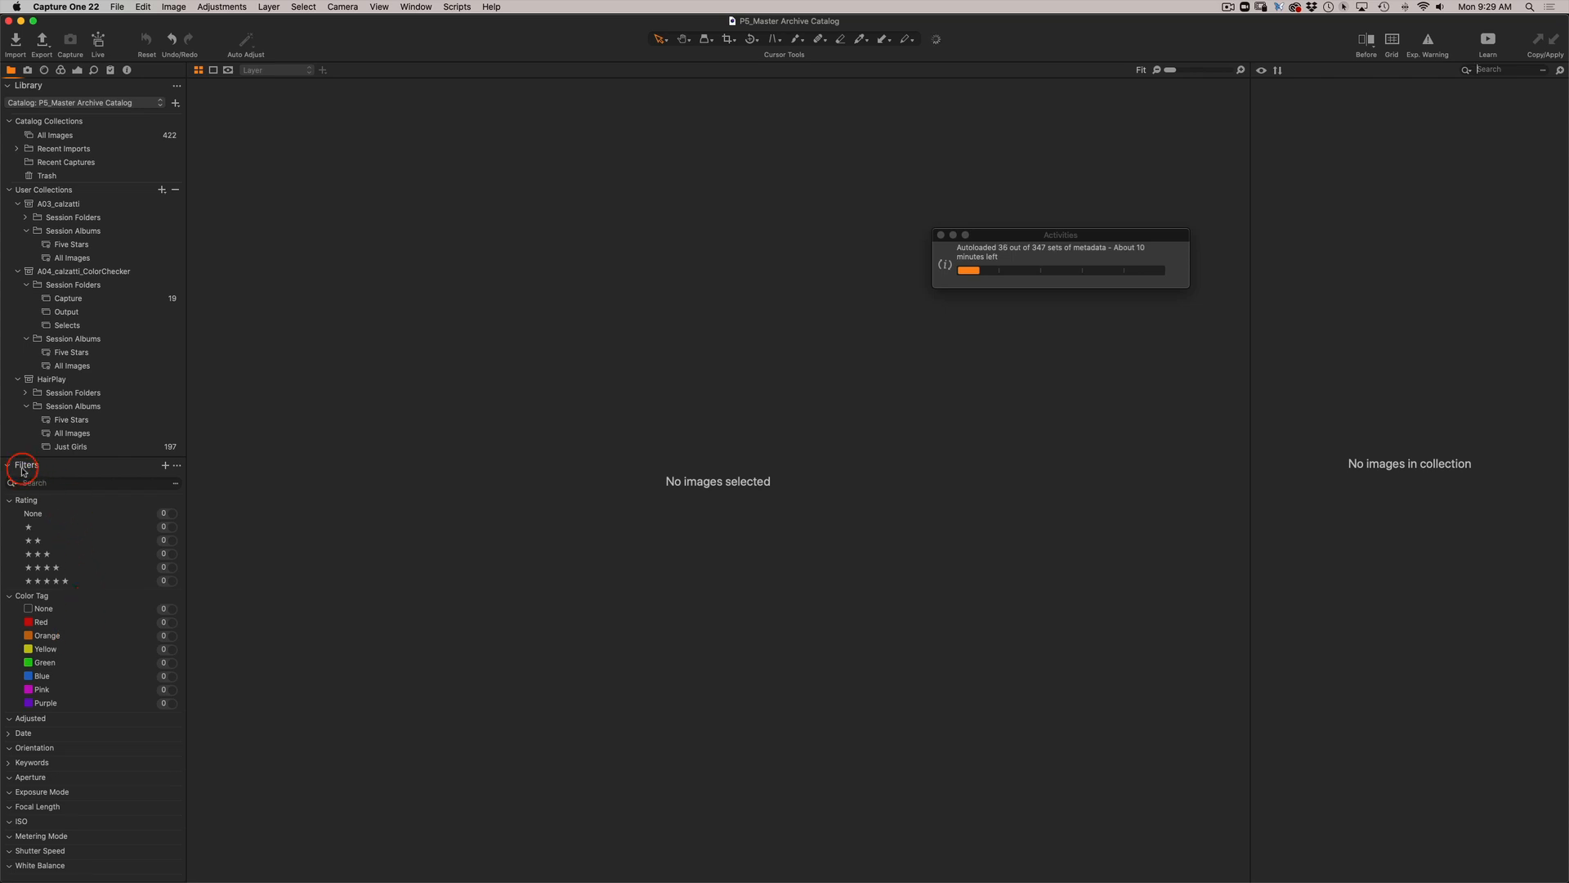
# Detach the Filters tool as a floating panel and enlarge it to fit its full list of categories.
pyautogui.moveTo(23, 471); pyautogui.dragTo(434, 231)
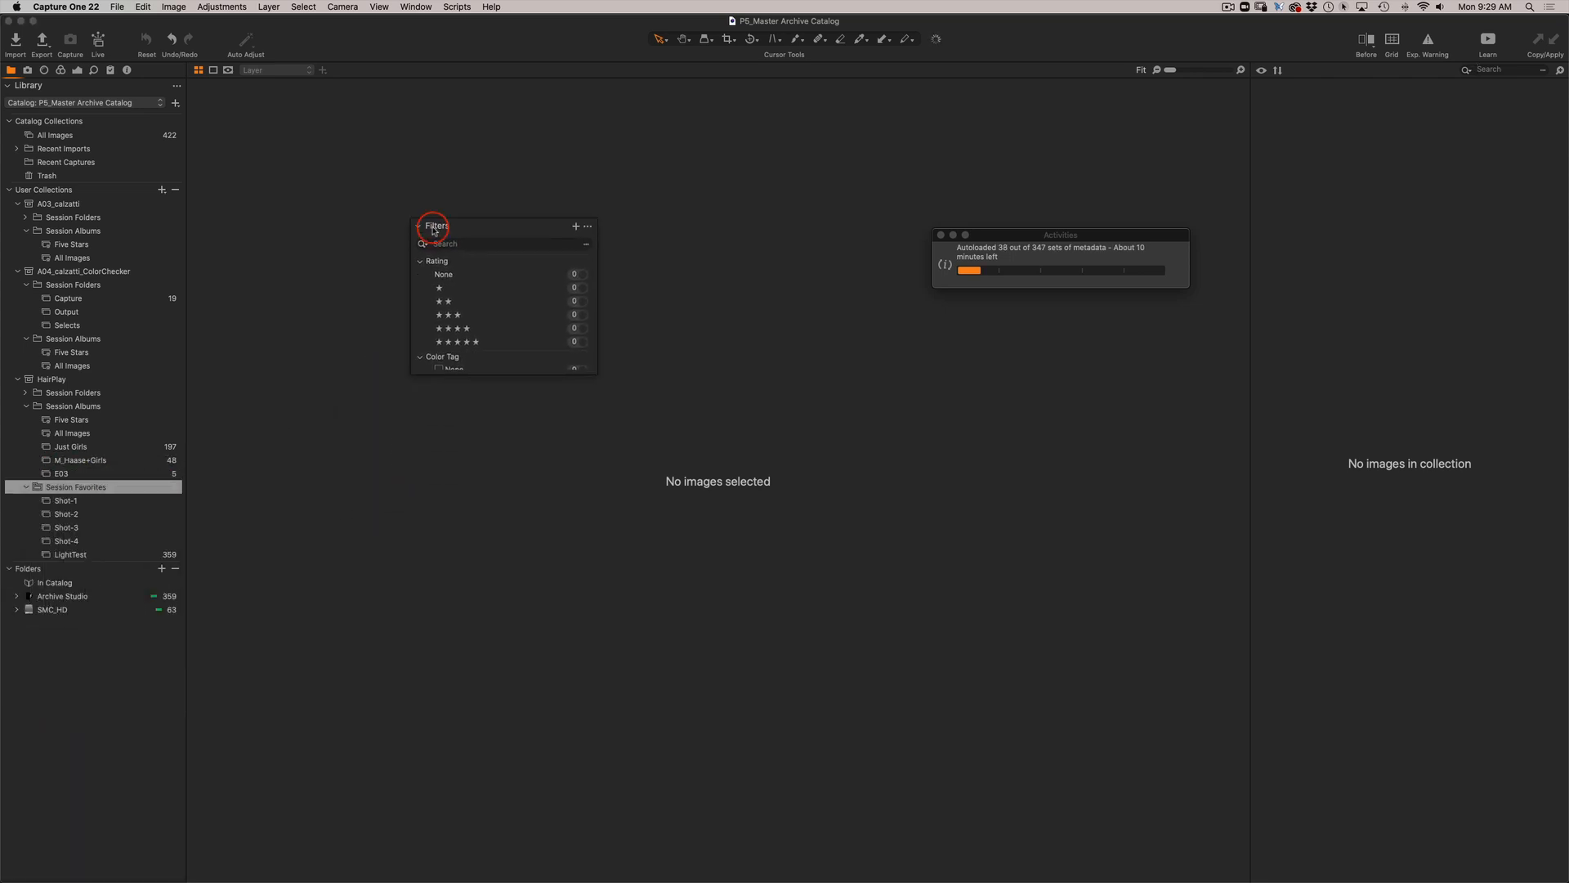
pyautogui.moveTo(594, 371); pyautogui.dragTo(668, 826)
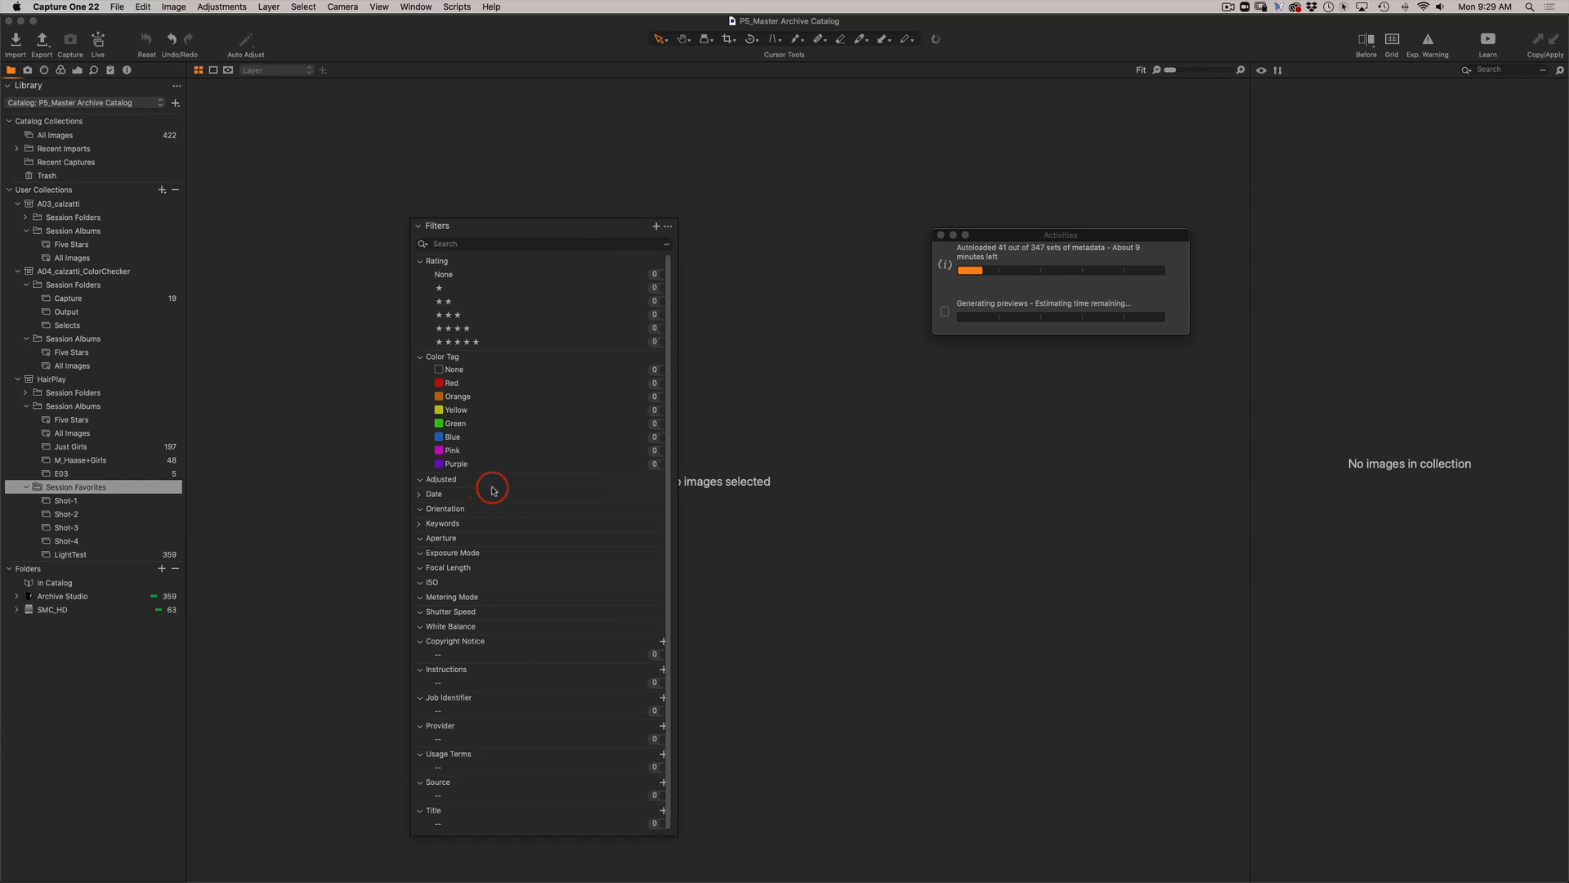
pyautogui.scroll(-1, 494, 490)
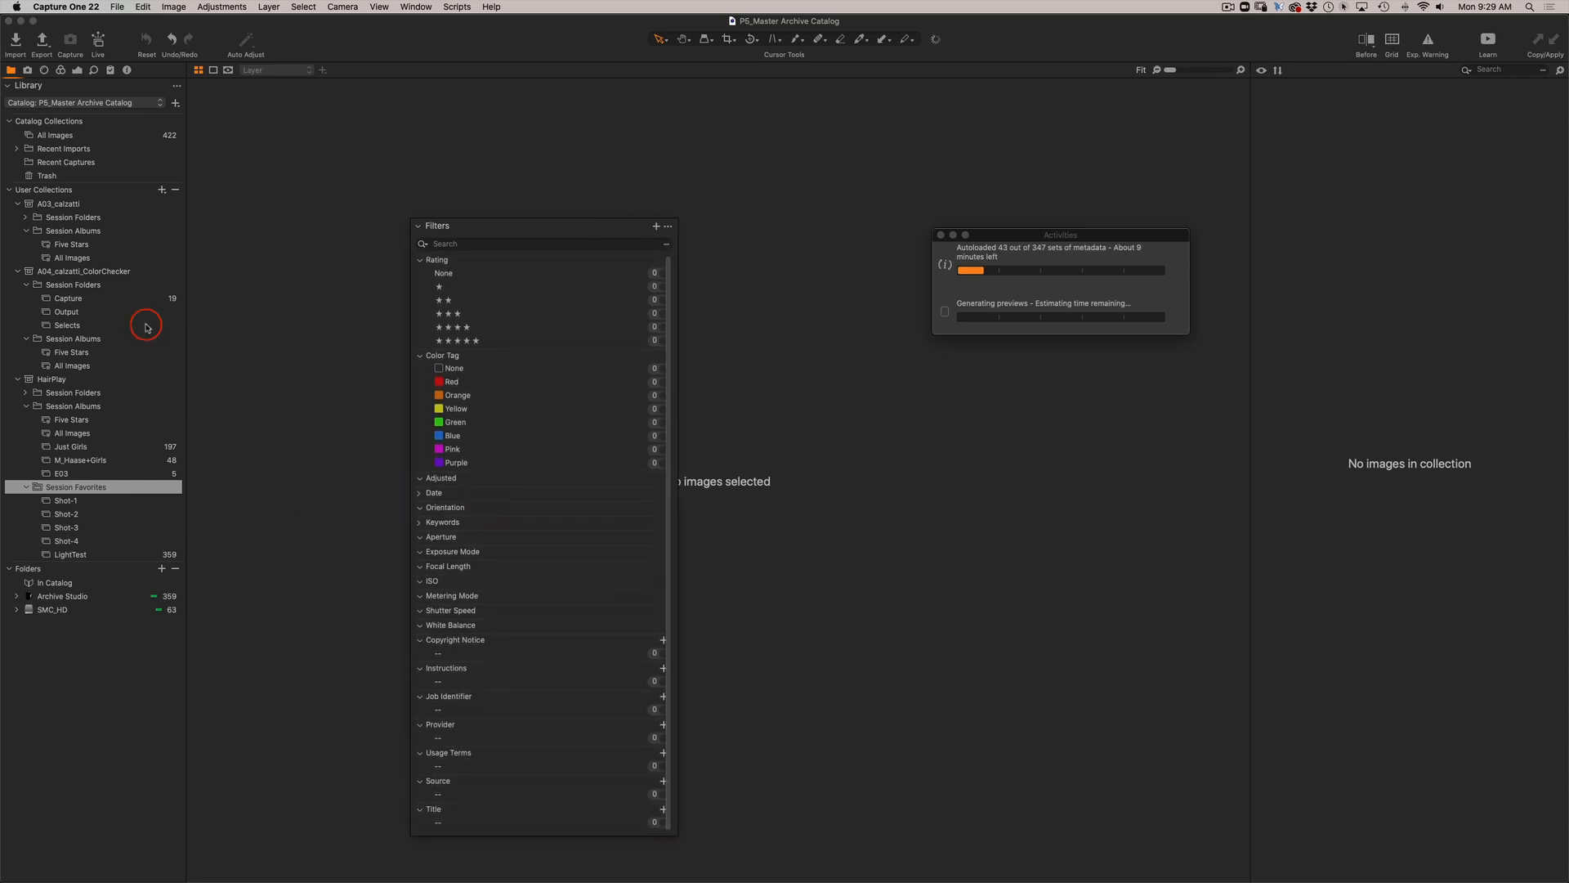
# Show All Images and examine the filter criteria, from ratings and color tags to aperture, exposure mode and focal length.
pyautogui.click(63, 137)
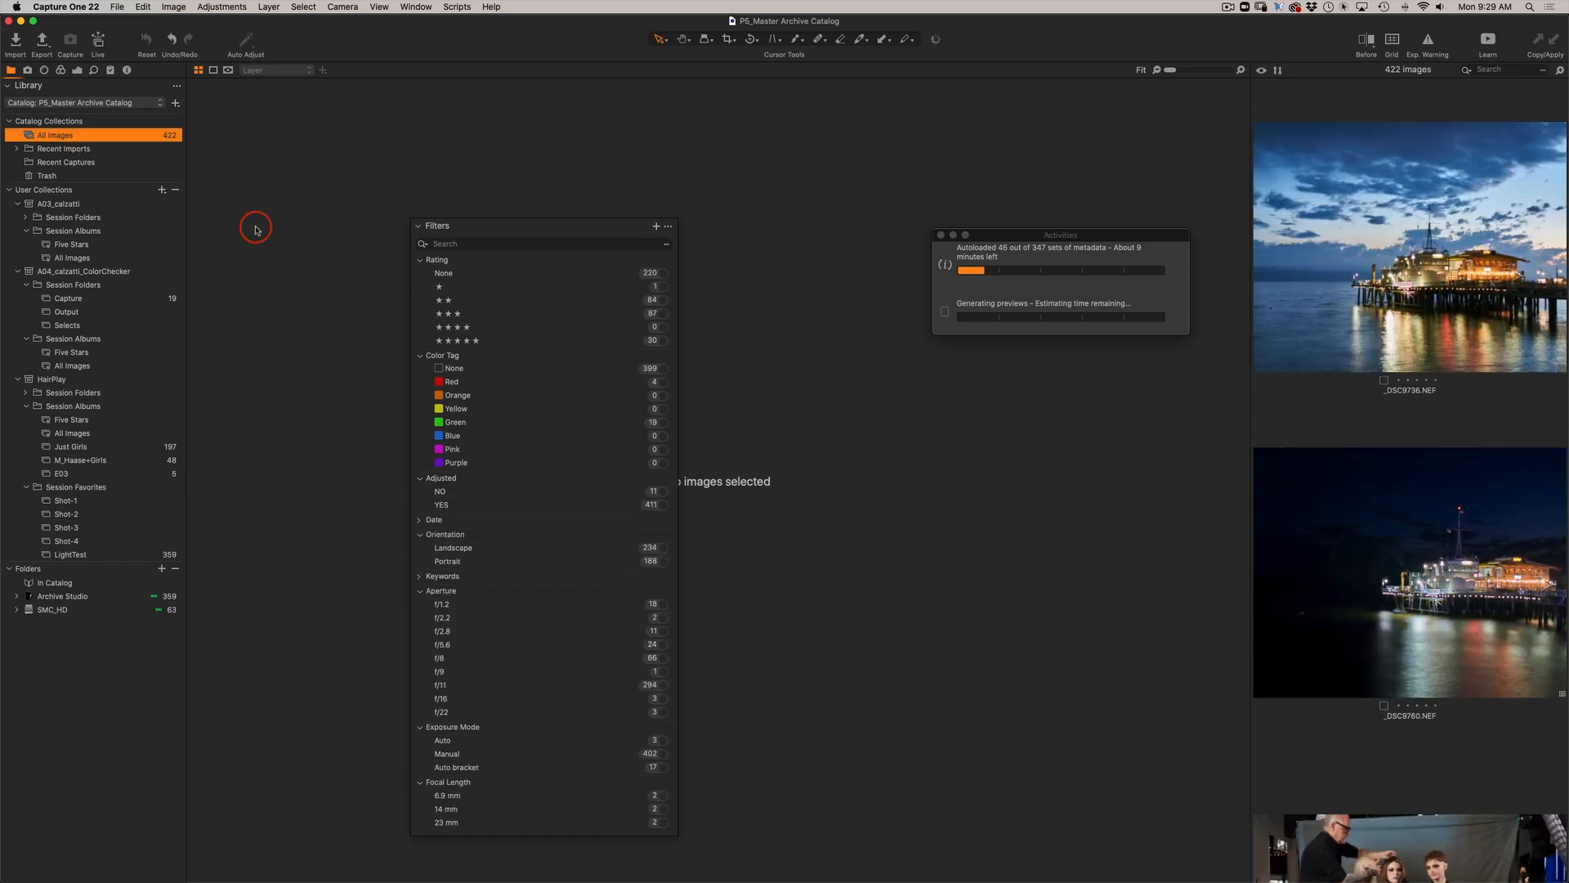
pyautogui.scroll(-5, 524, 507)
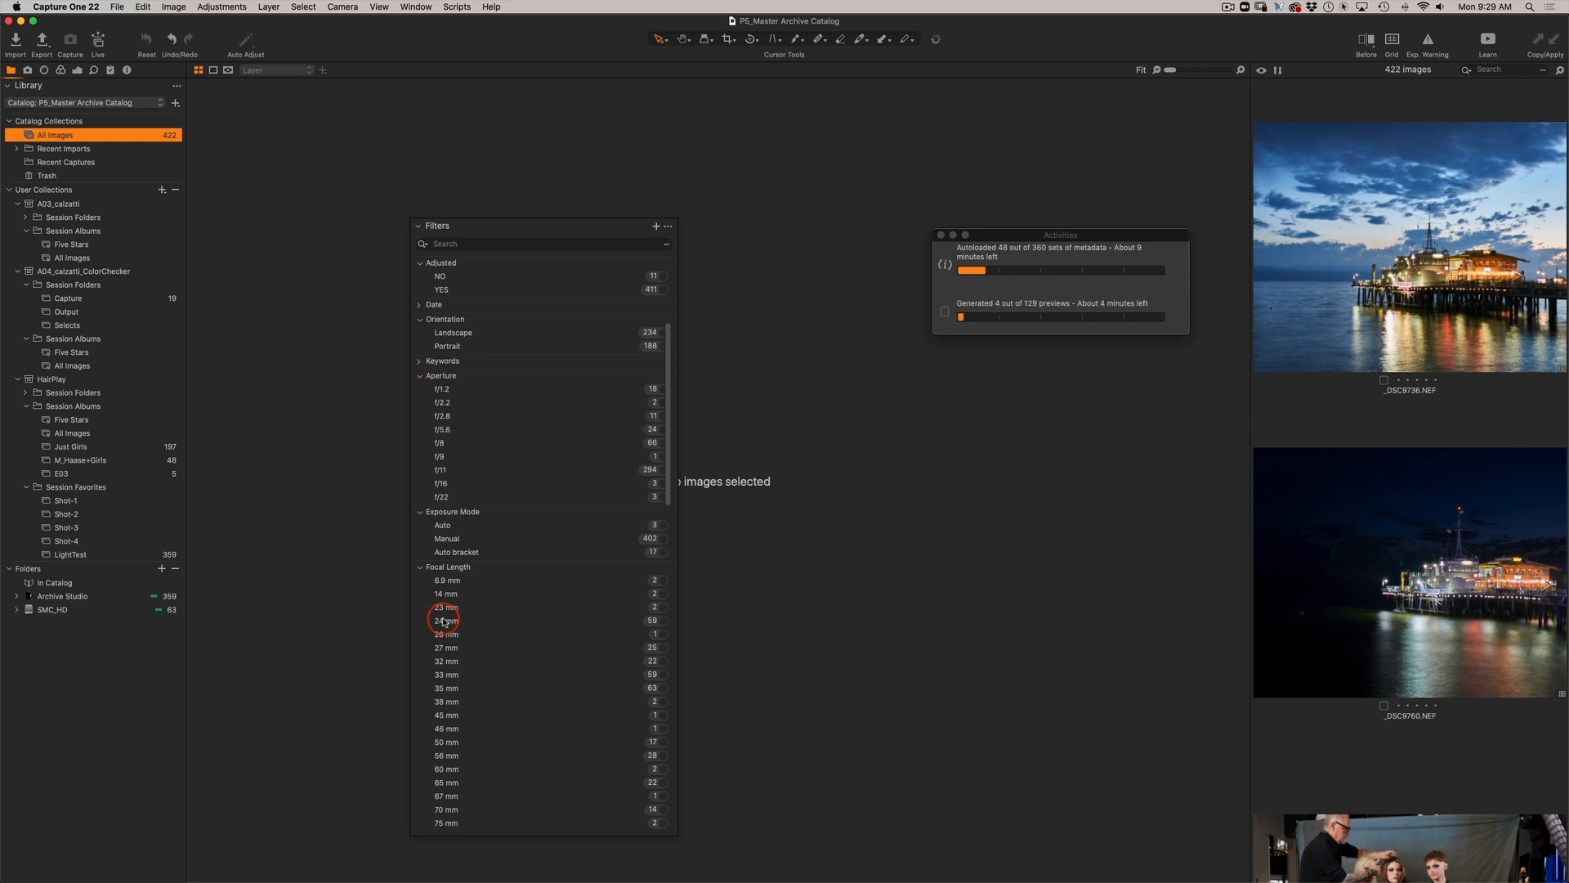
pyautogui.scroll(-5, 510, 433)
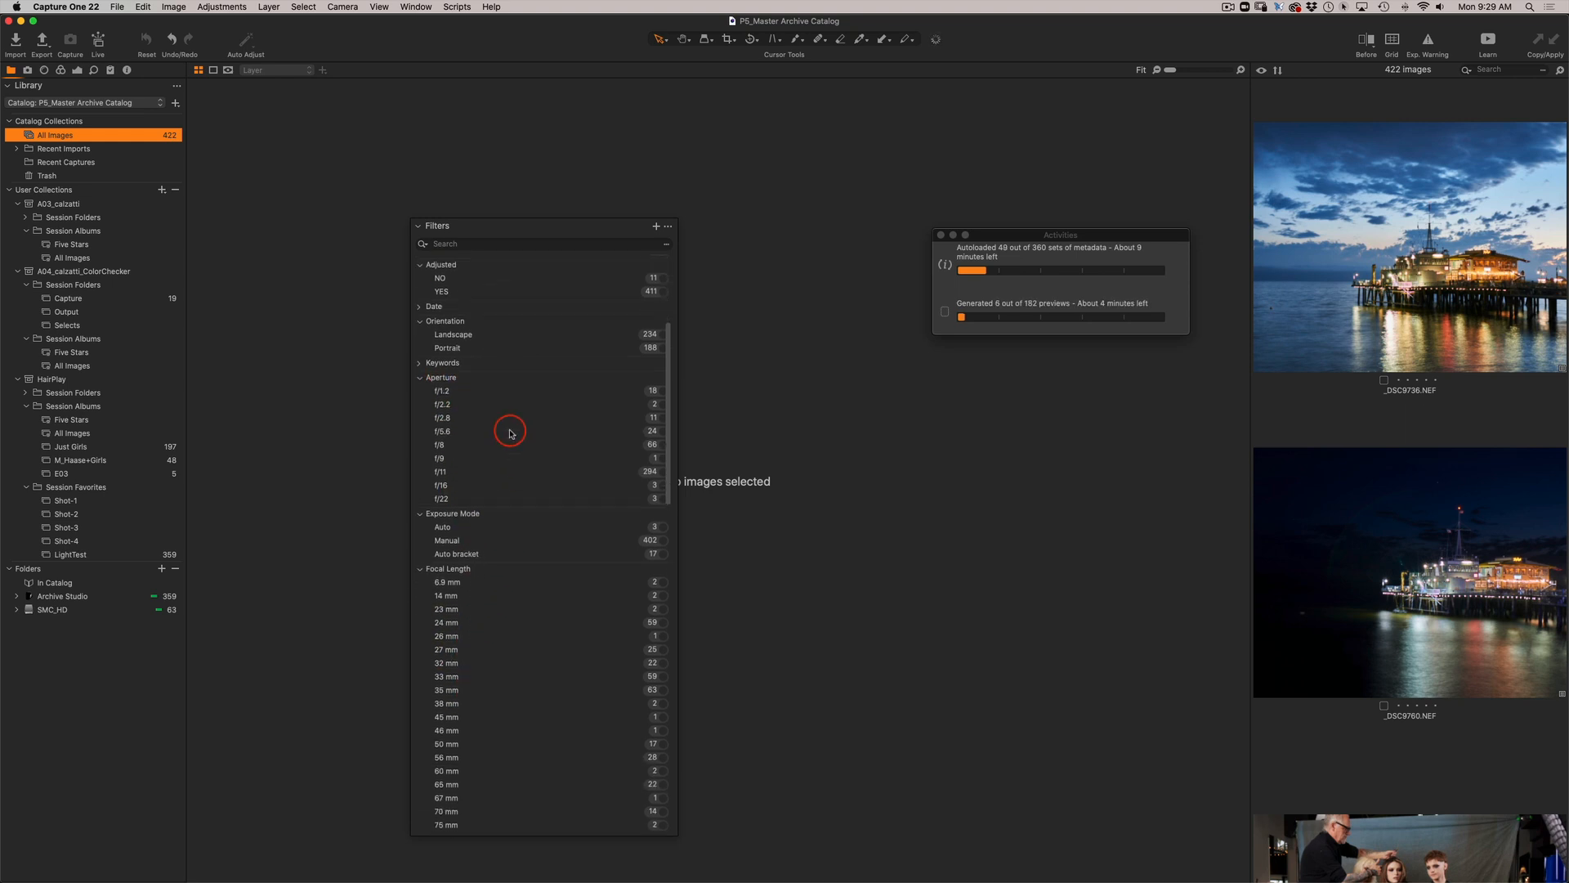
pyautogui.scroll(3, 510, 433)
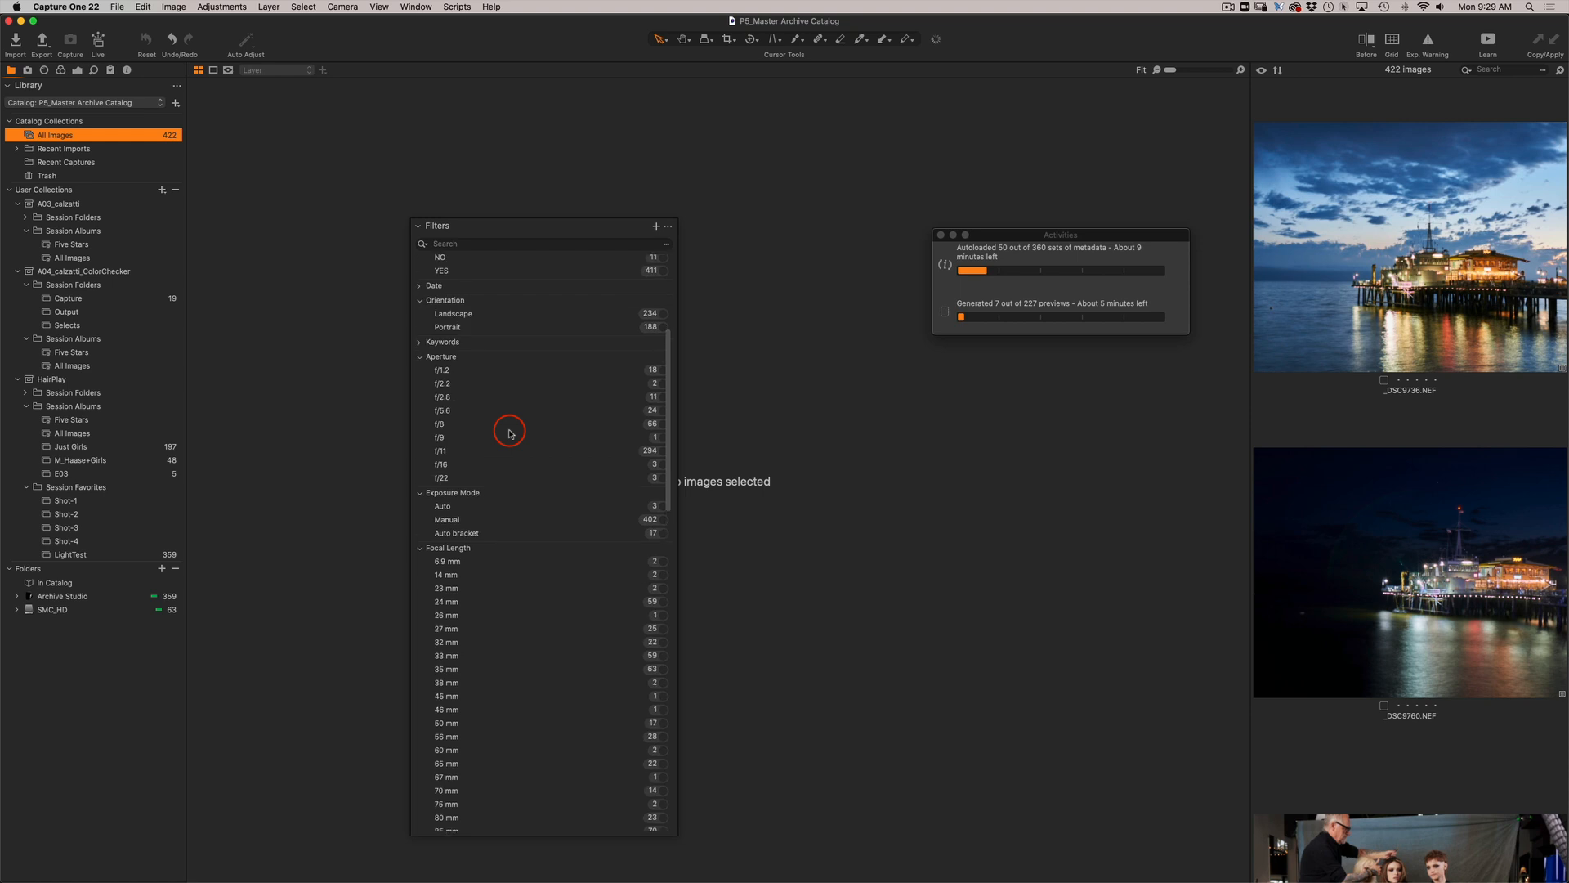
# Browse the catalog's images by aperture, filtering first to f/2.8 and second to f/8, and clear the filter.
pyautogui.click(448, 400)
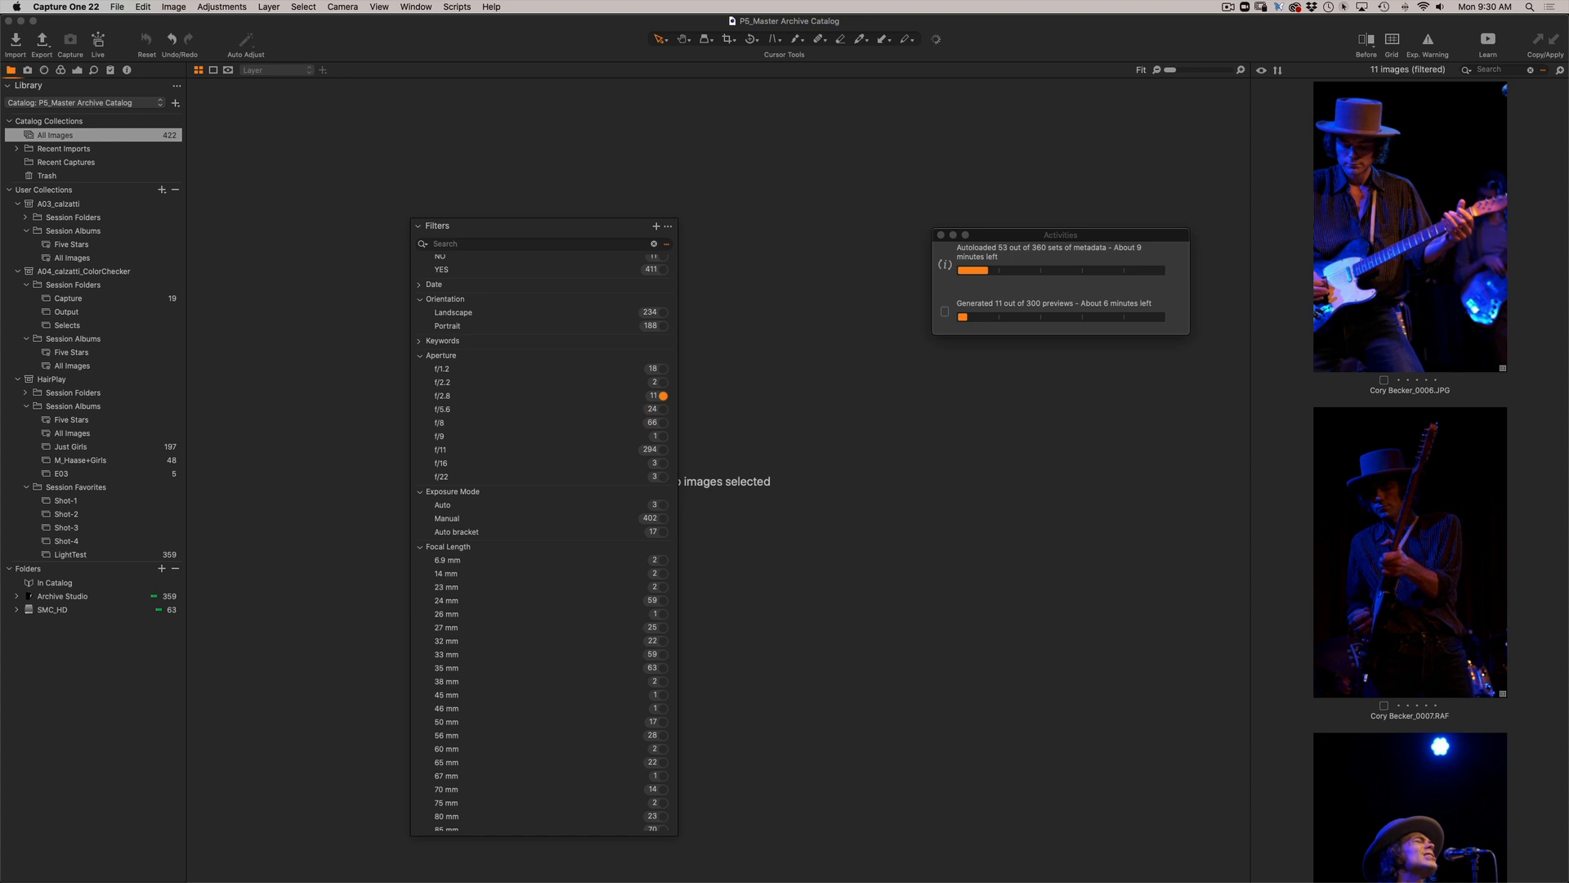
pyautogui.scroll(-15, 1376, 621)
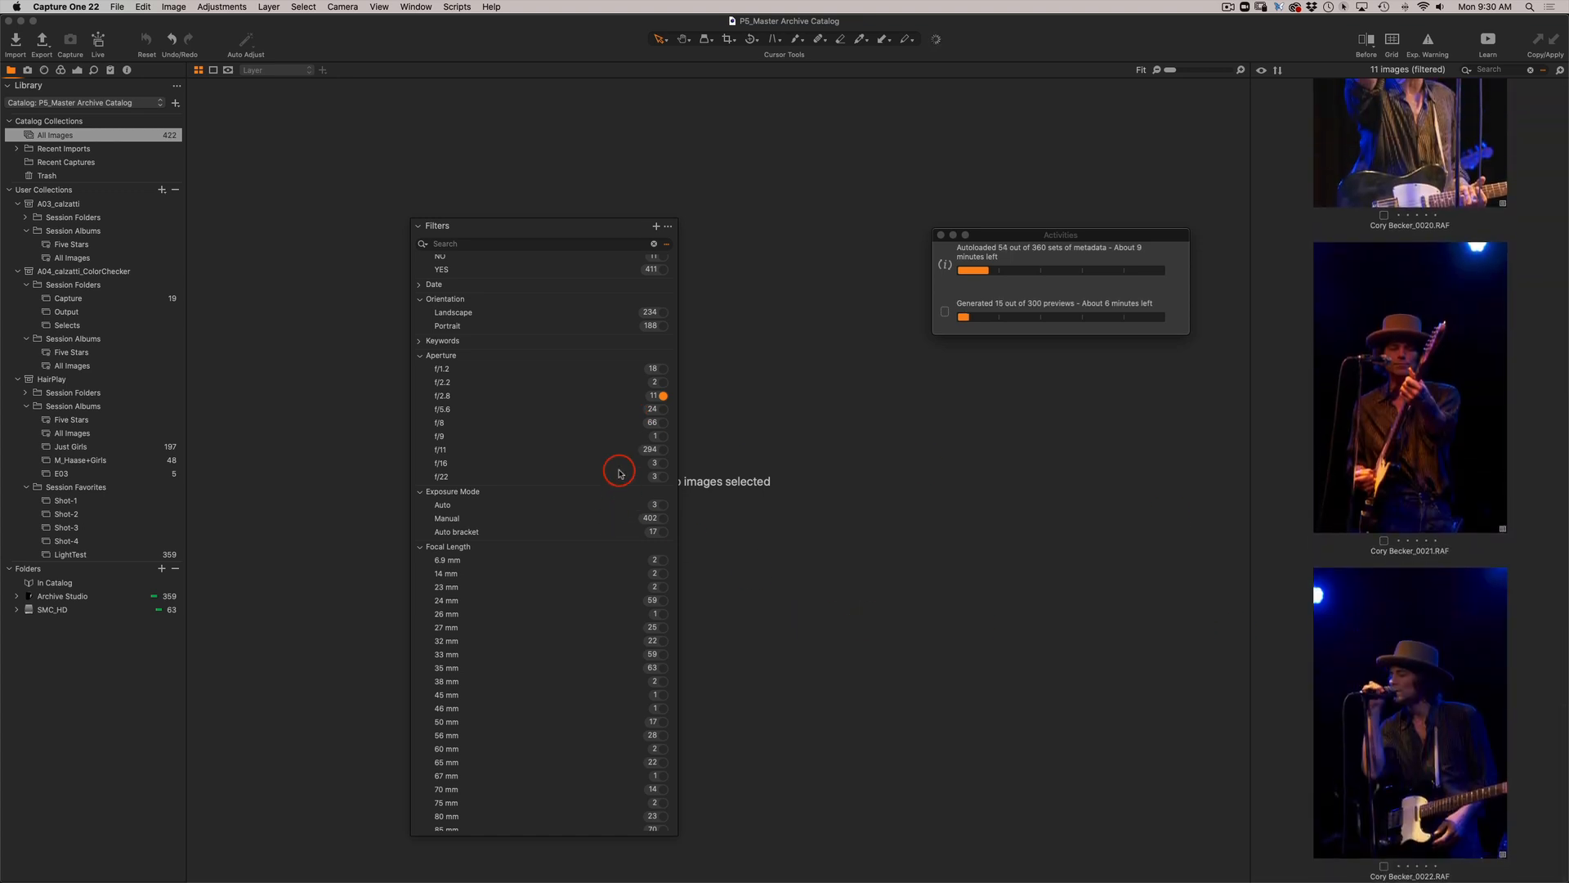
pyautogui.click(650, 422)
pyautogui.scroll(-10, 1455, 738)
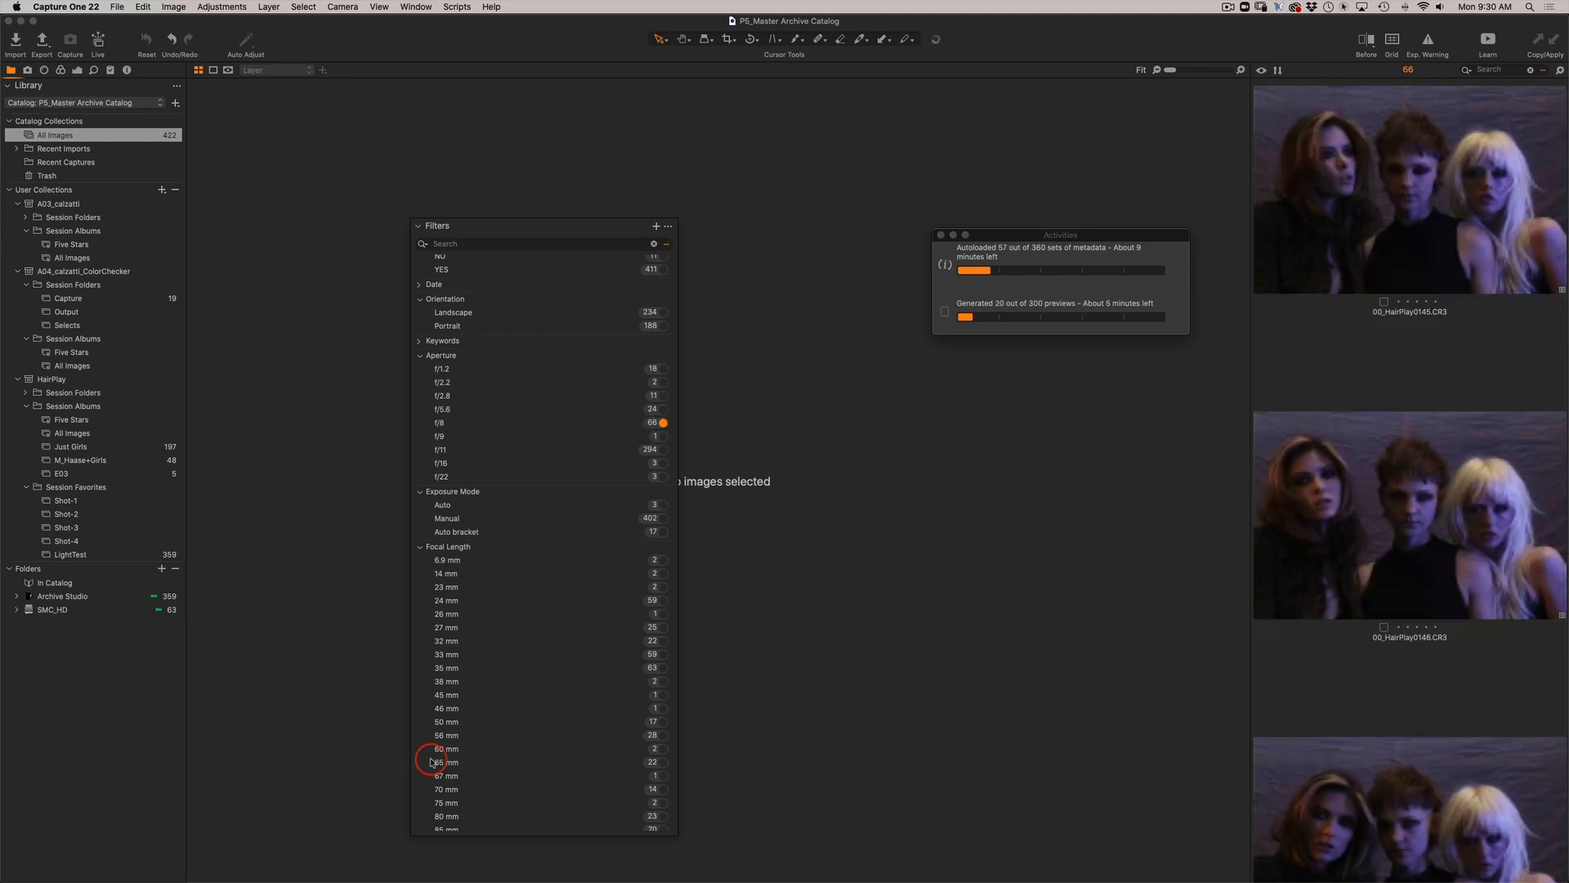
pyautogui.click(657, 422)
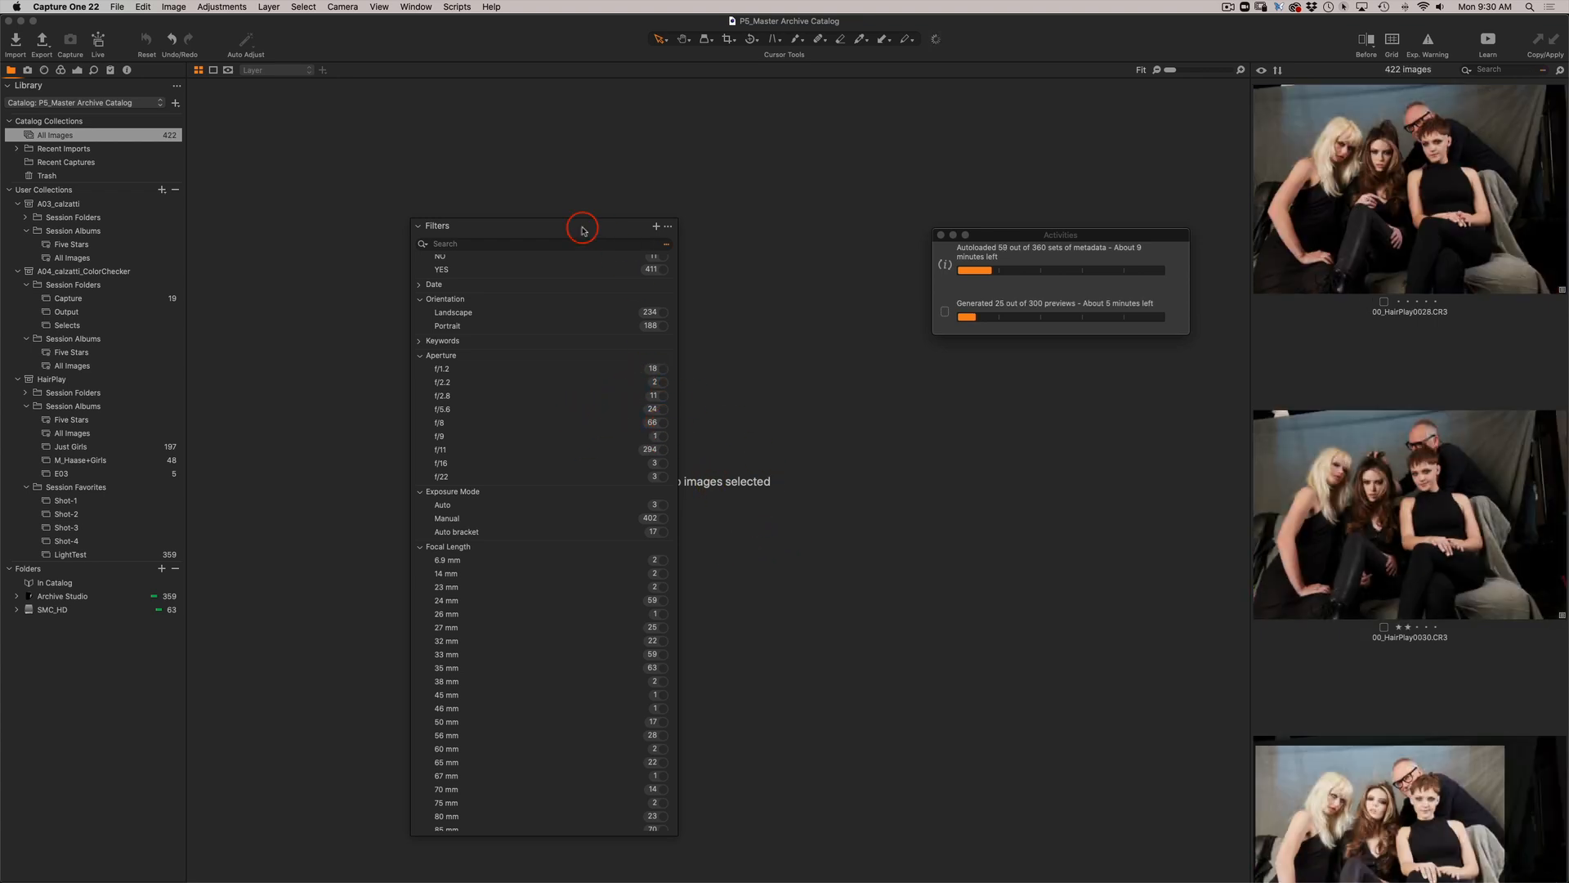
# Move the floating Filters panel closer to the Library and browse the thumbnails of all catalog images.
pyautogui.moveTo(562, 228); pyautogui.dragTo(454, 218)
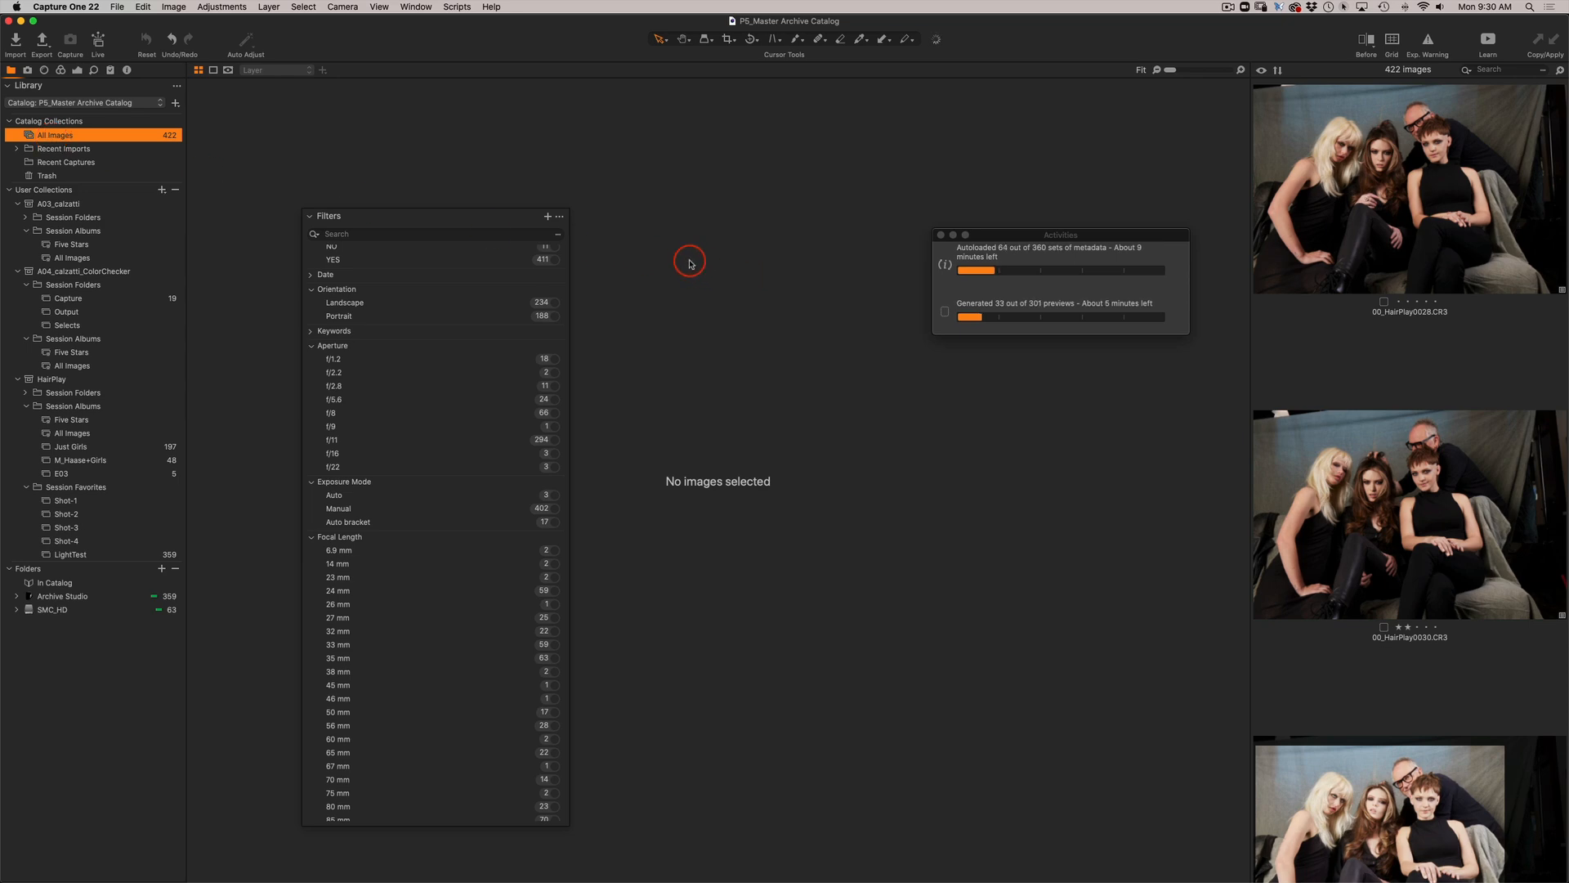
pyautogui.scroll(-4, 1328, 573)
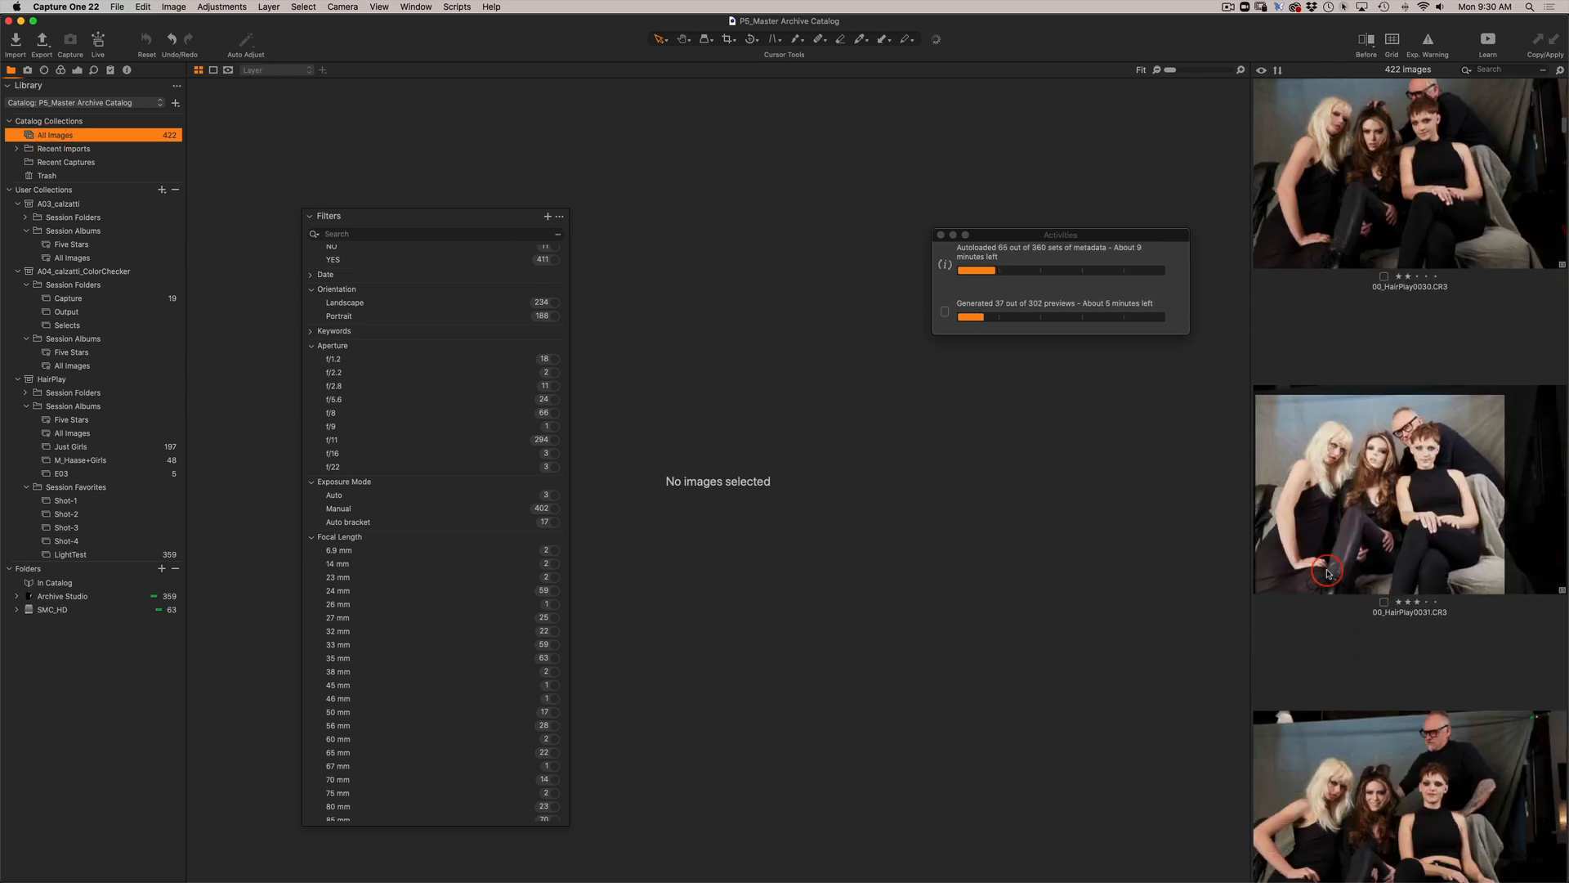
pyautogui.scroll(-8, 1328, 573)
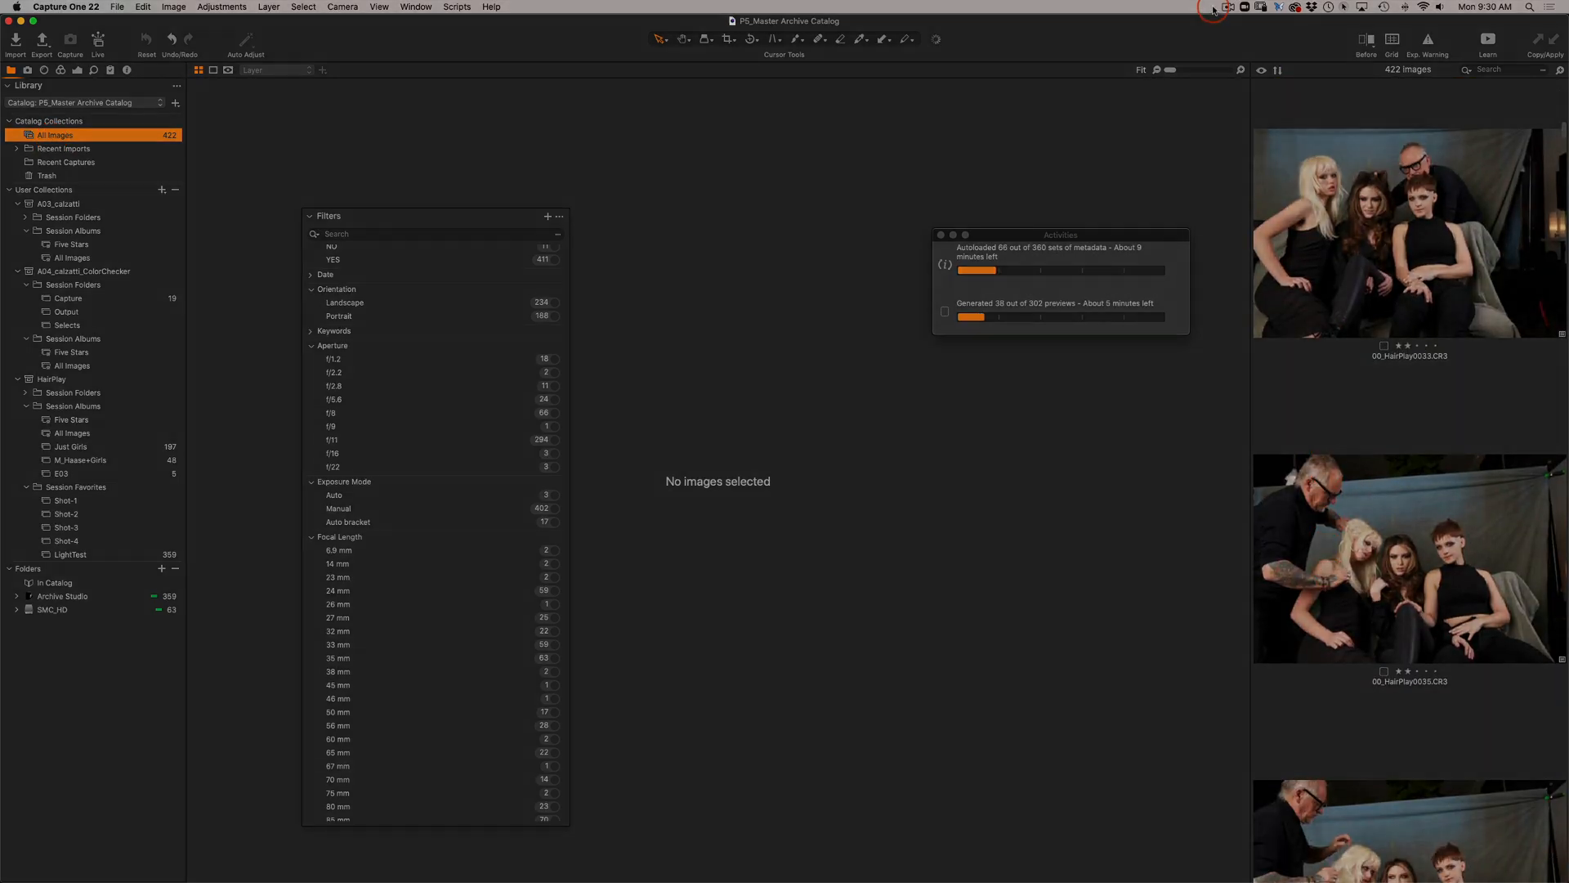